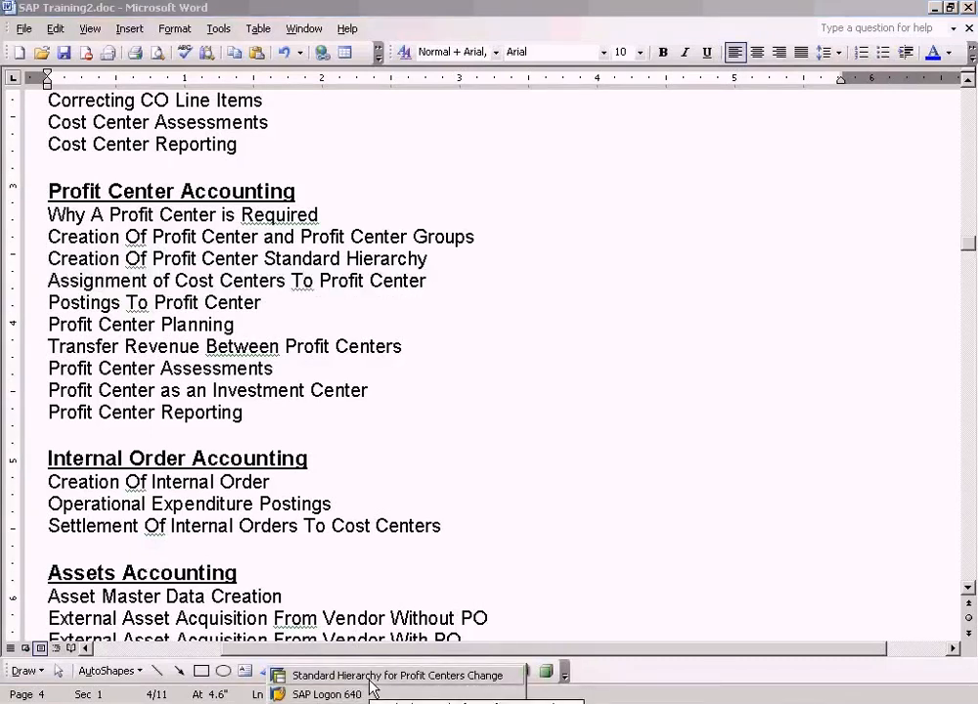
Switch to the Profit Center Accounting Concepts diagram in Paint.
click(369, 677)
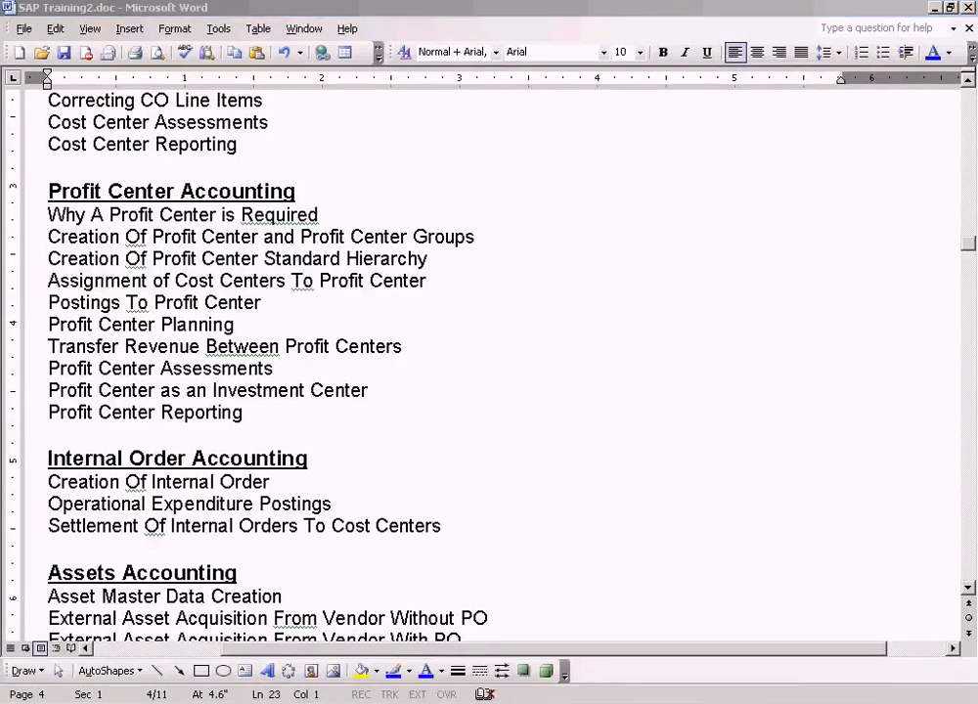
click(533, 703)
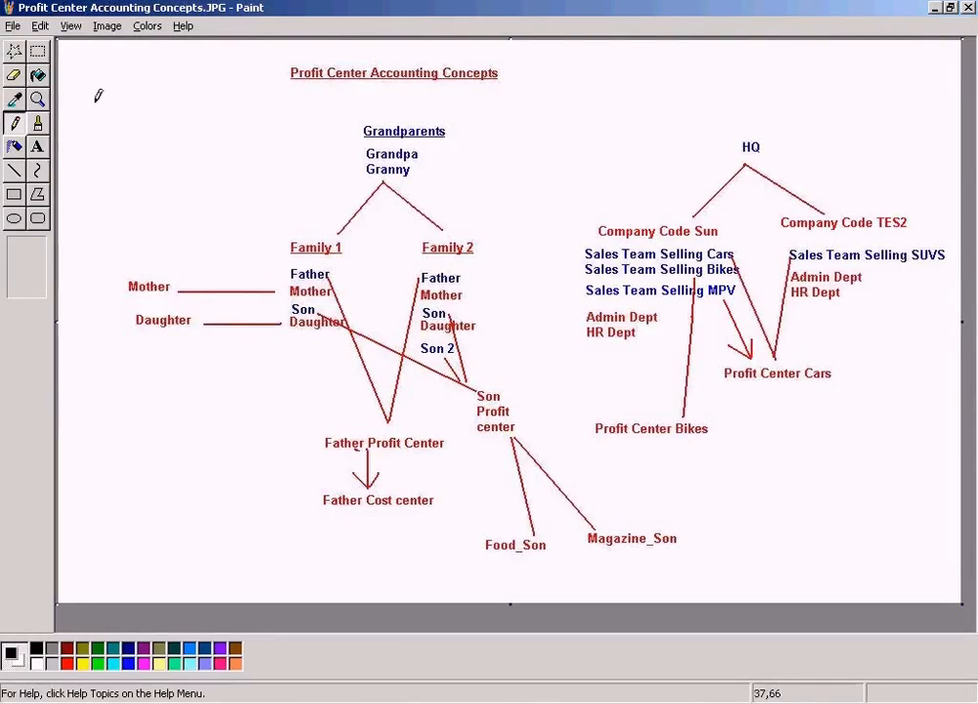
Mark the Food_Son and Magazine_Son area of the diagram with a selection rectangle, then clear the selection.
click(14, 50)
drag(471, 529, 561, 563)
click(492, 512)
drag(475, 535, 709, 554)
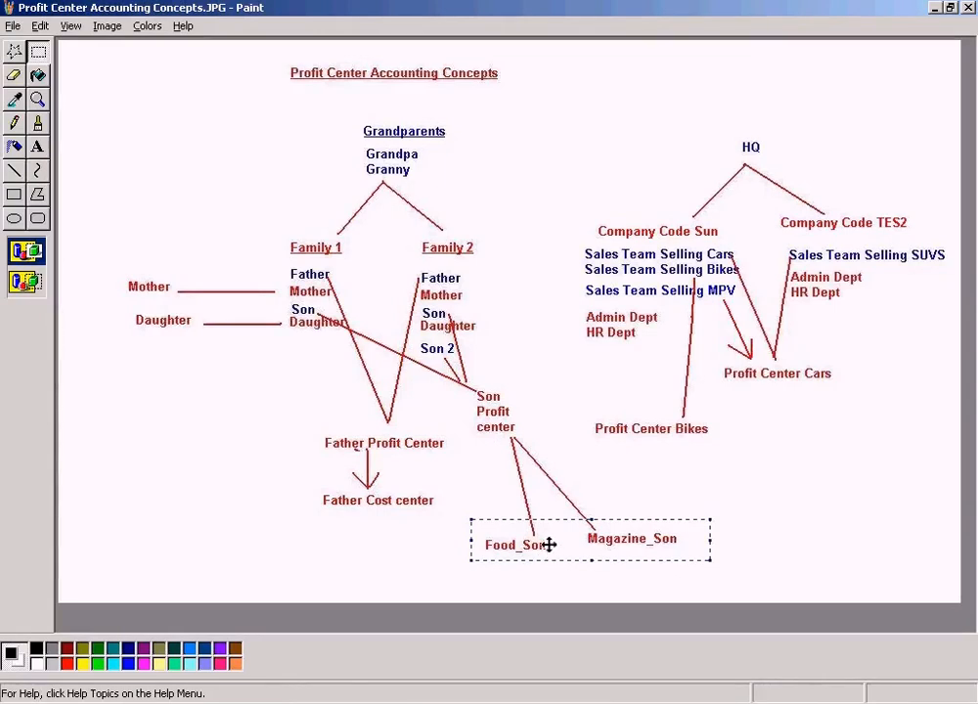
click(374, 697)
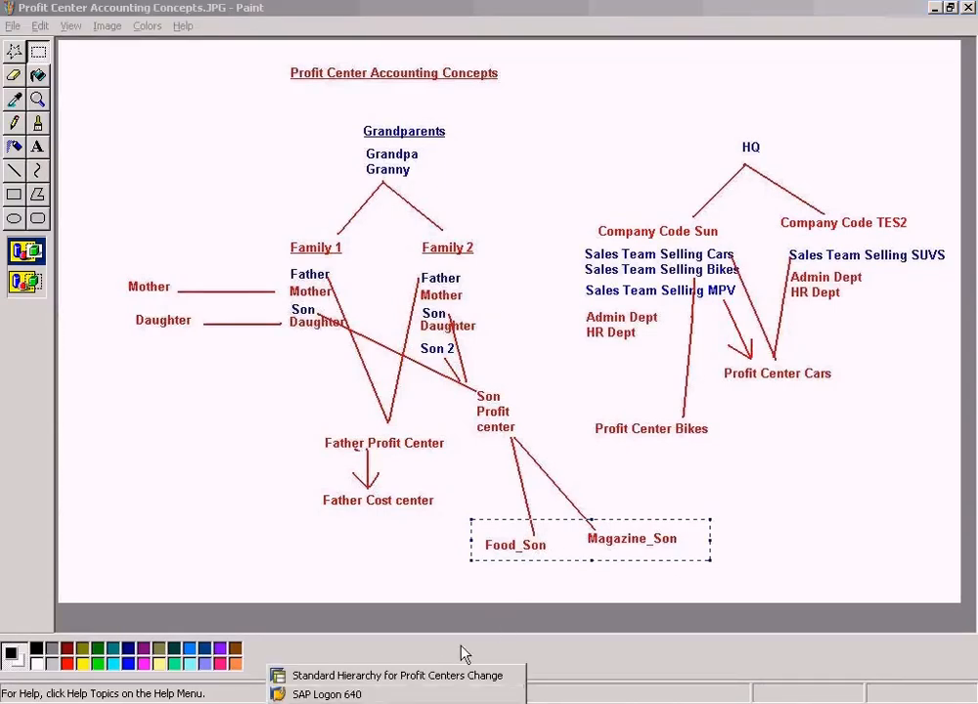
click(567, 589)
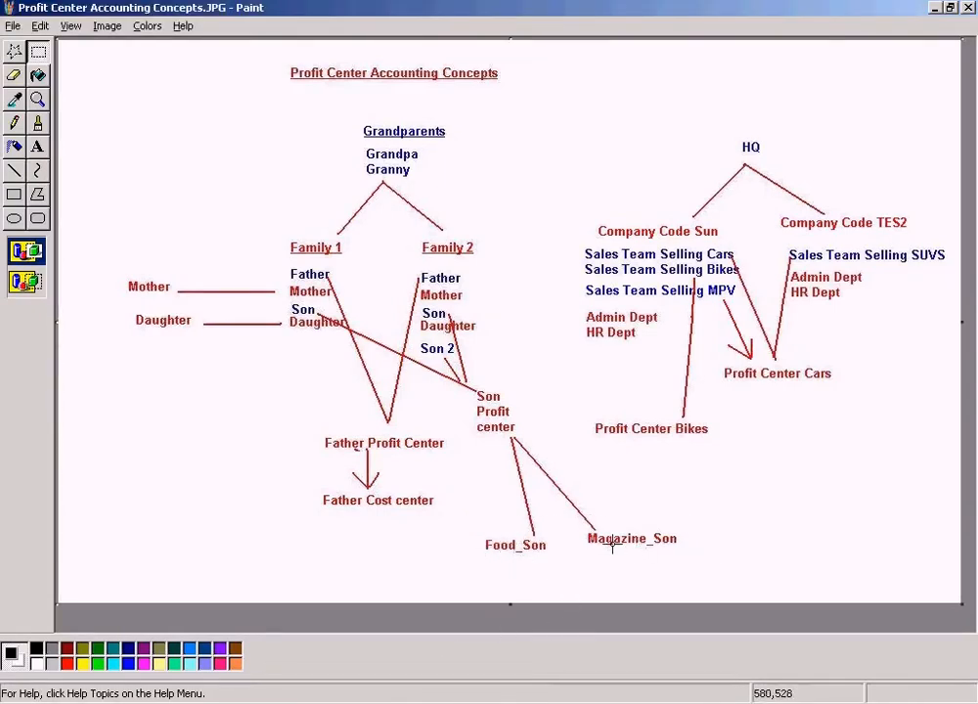
Switch to the SAP Standard Hierarchy for Profit Centers Change screen and exit to the SAP Easy Access menu.
click(361, 699)
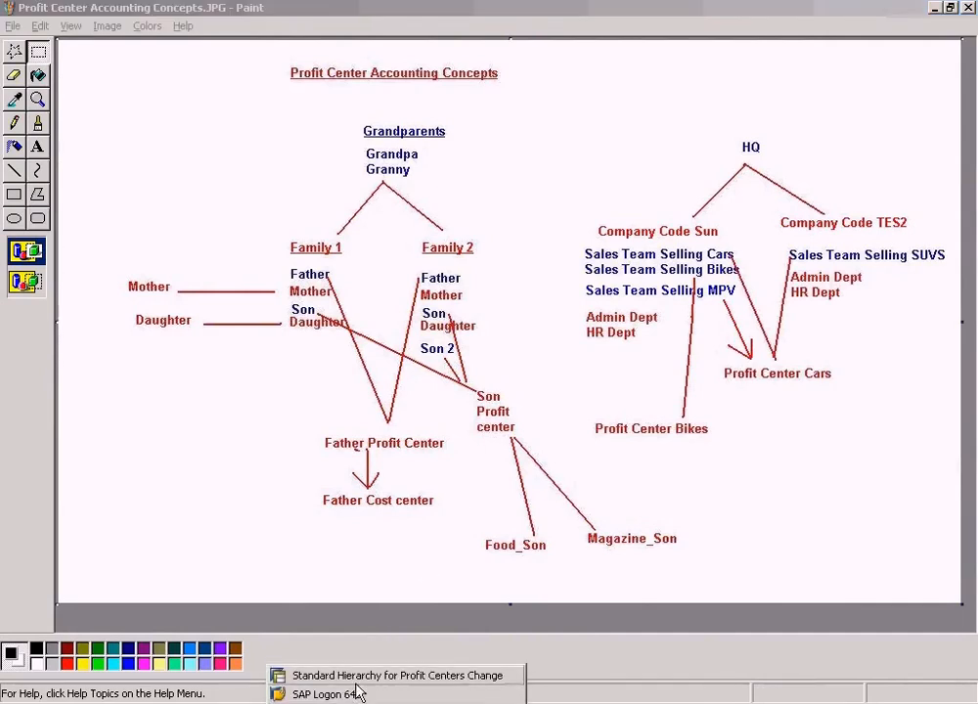
click(371, 674)
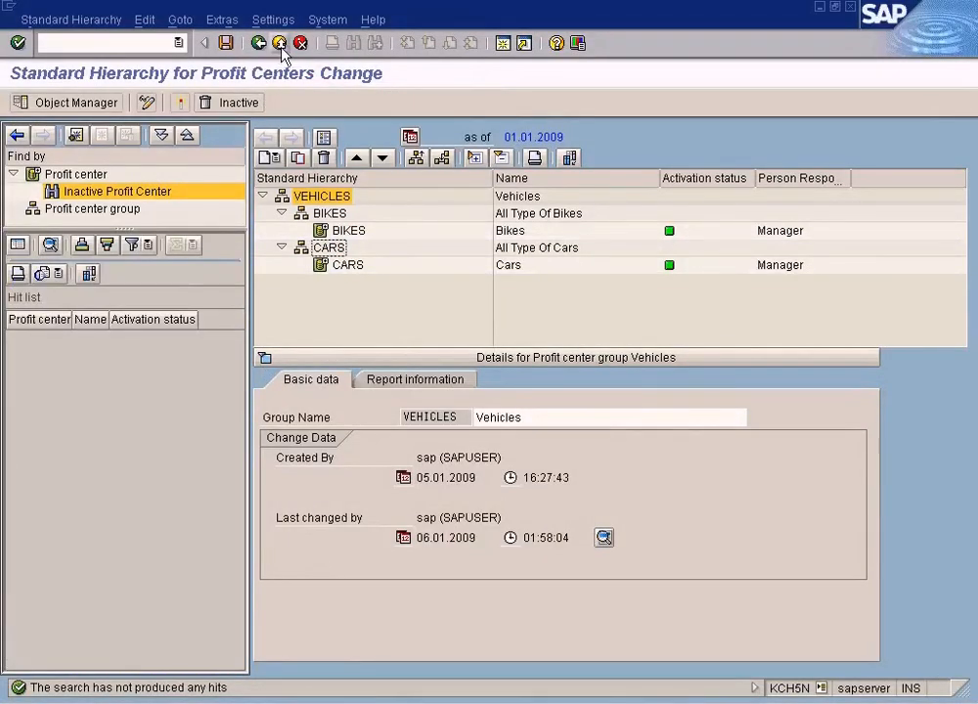
click(280, 44)
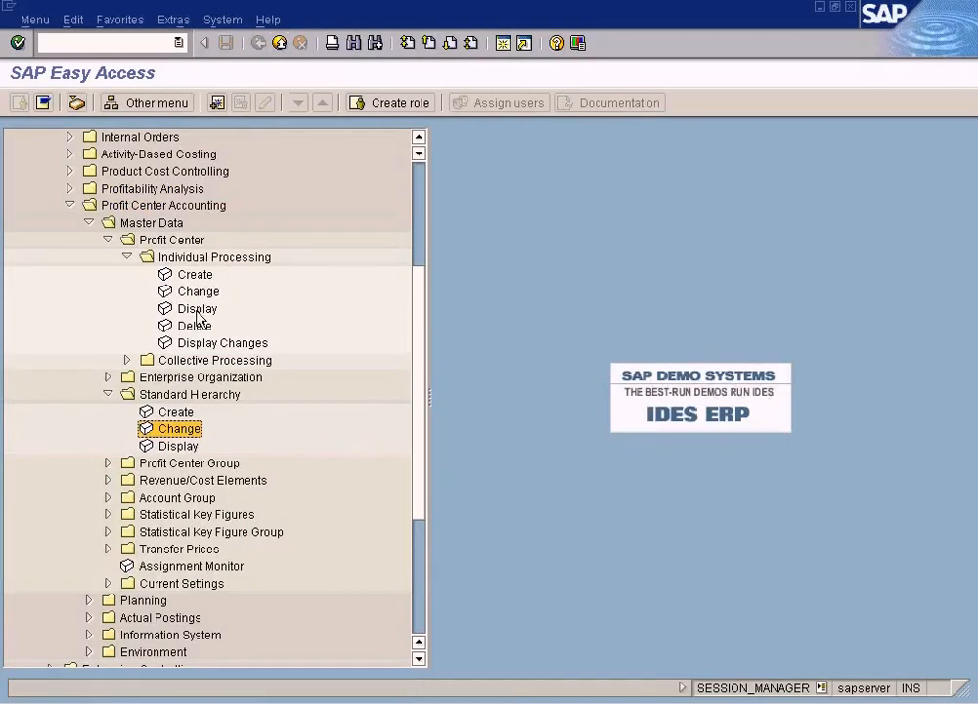
double_click(197, 292)
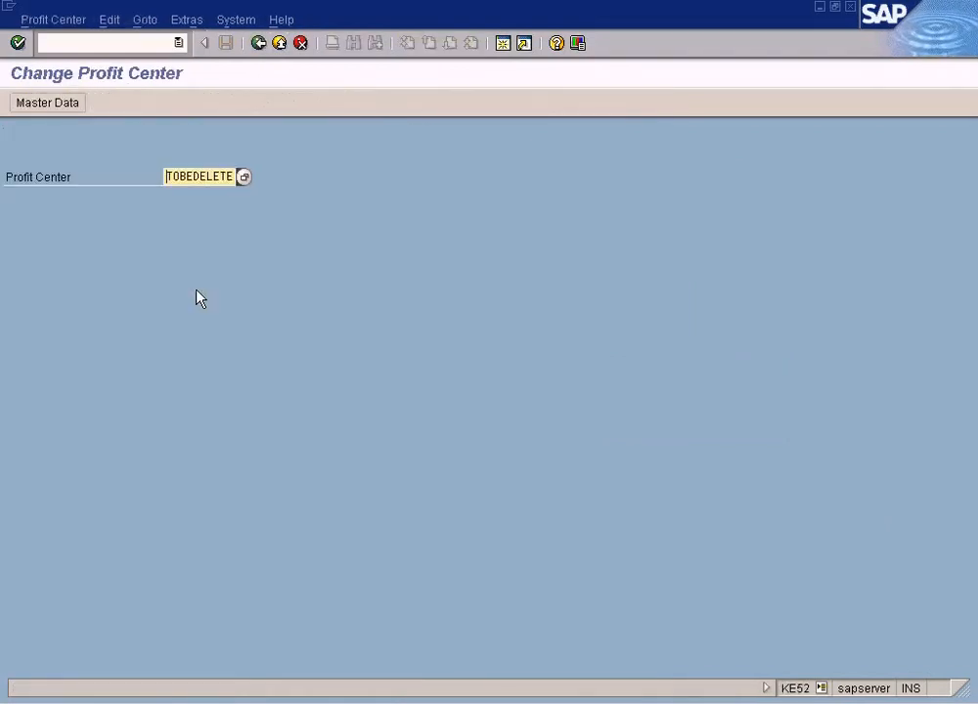
key(Delete)
key(Delete)
key(Delete)
key(Delete)
key(Delete)
key(Delete)
key(Delete)
key(Delete)
key(Delete)
key(Delete)
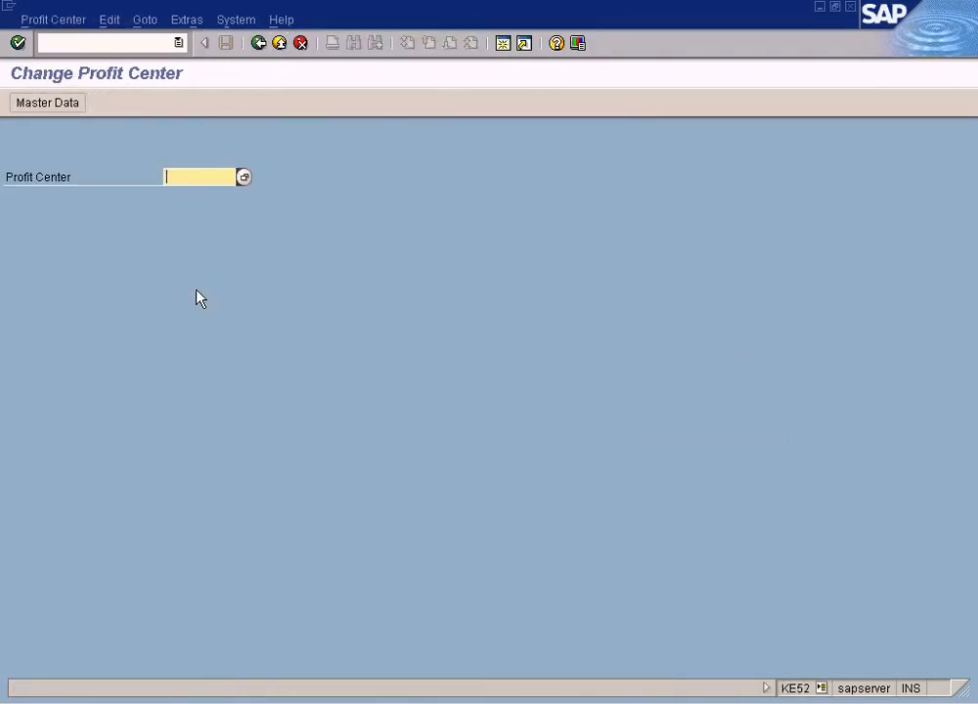
click(258, 43)
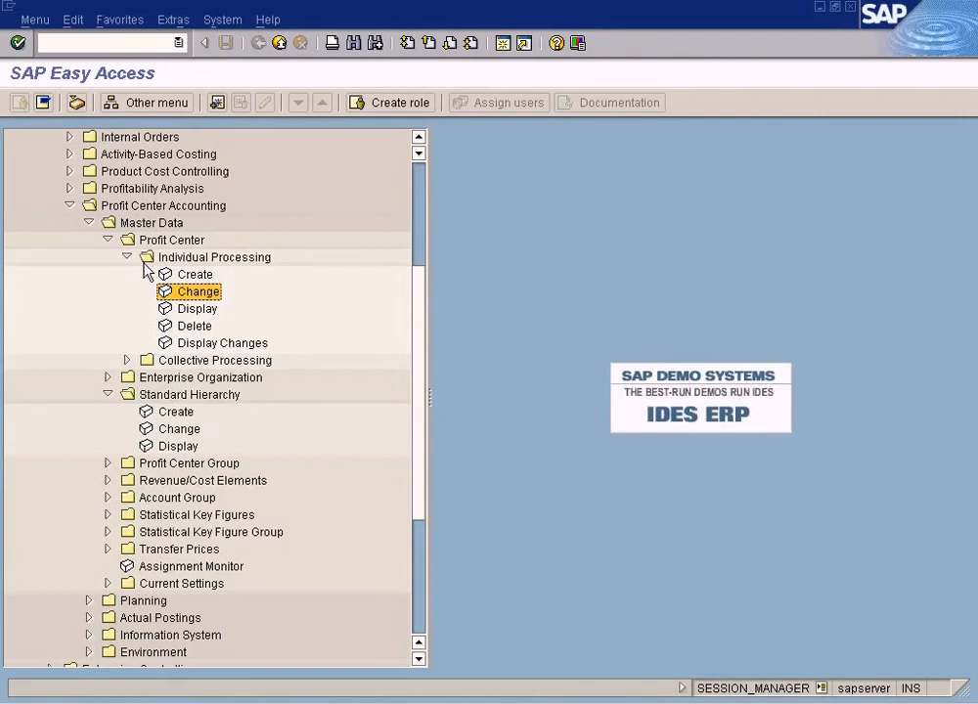
Expand Cost Center Accounting master data down to the cost center Individual Processing functions.
click(88, 223)
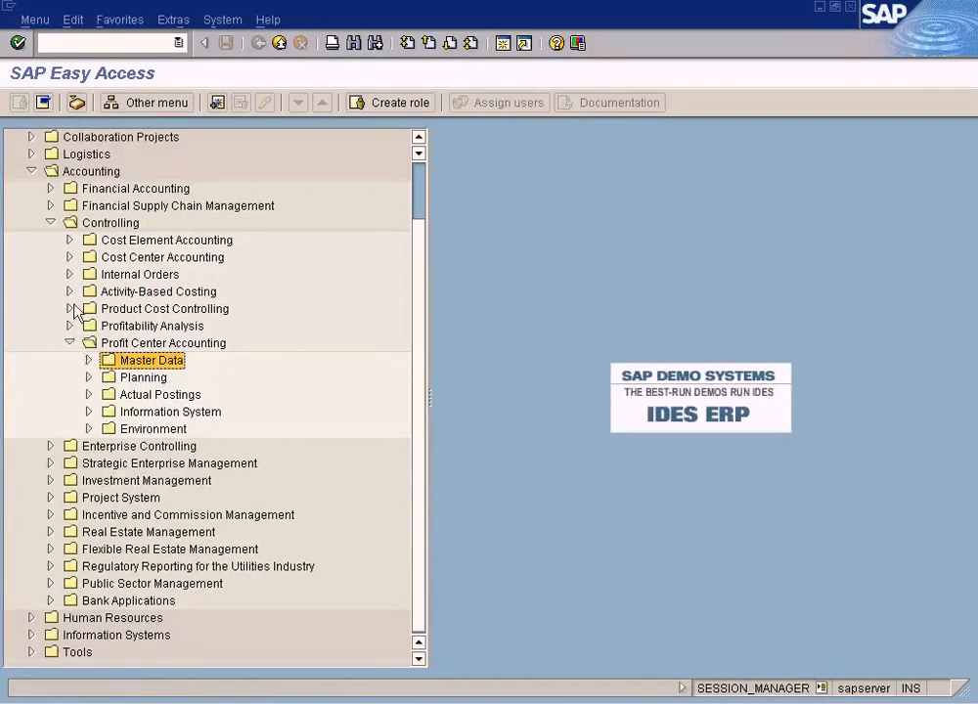
click(69, 258)
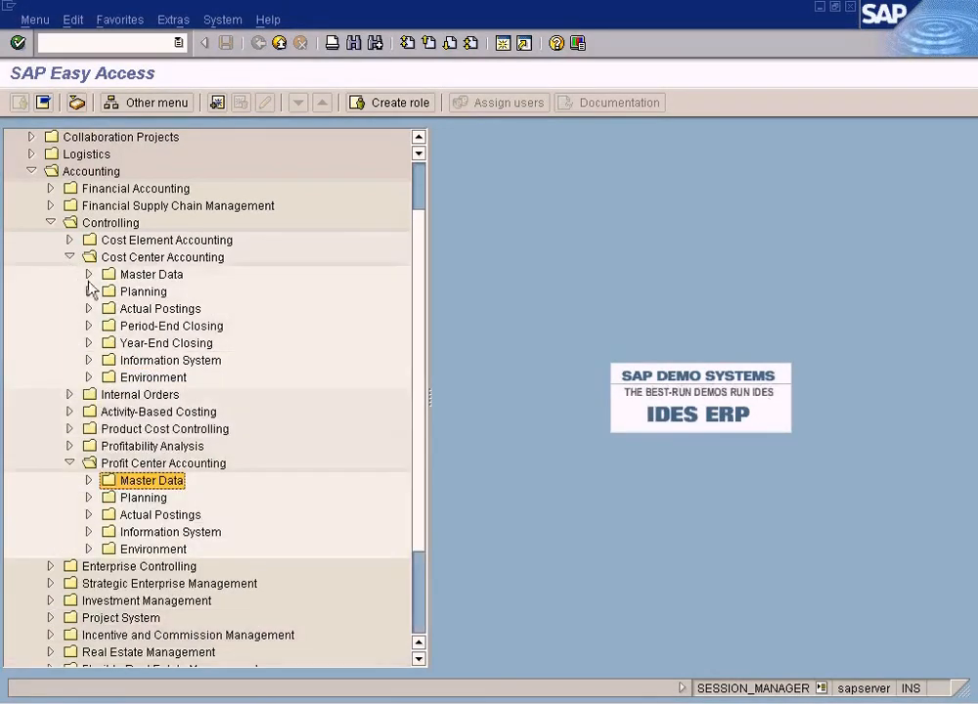
click(88, 276)
click(108, 359)
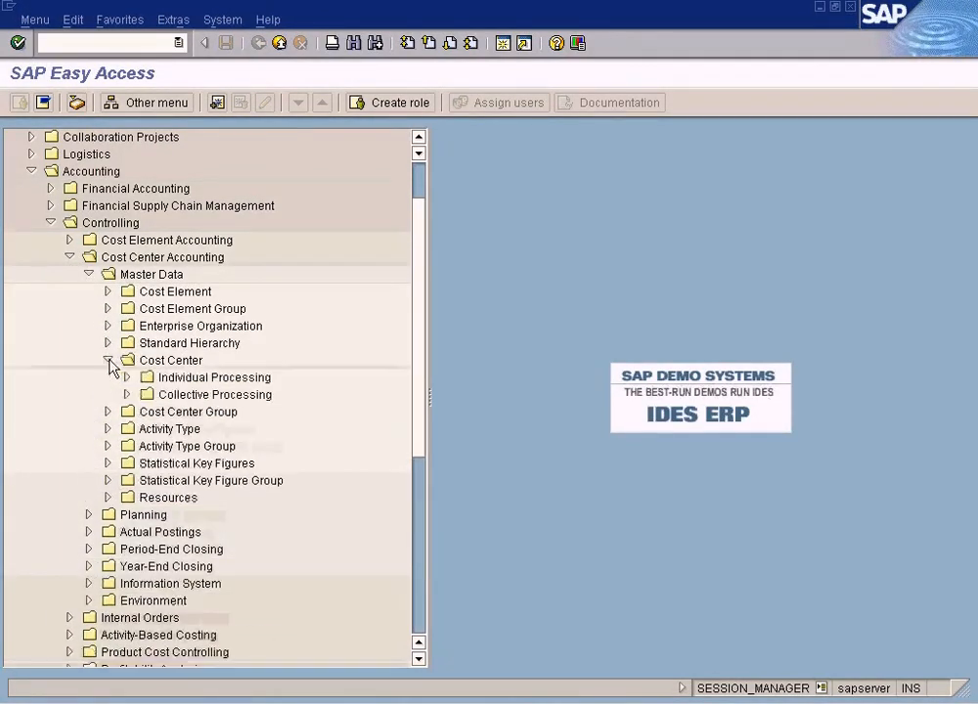
click(128, 379)
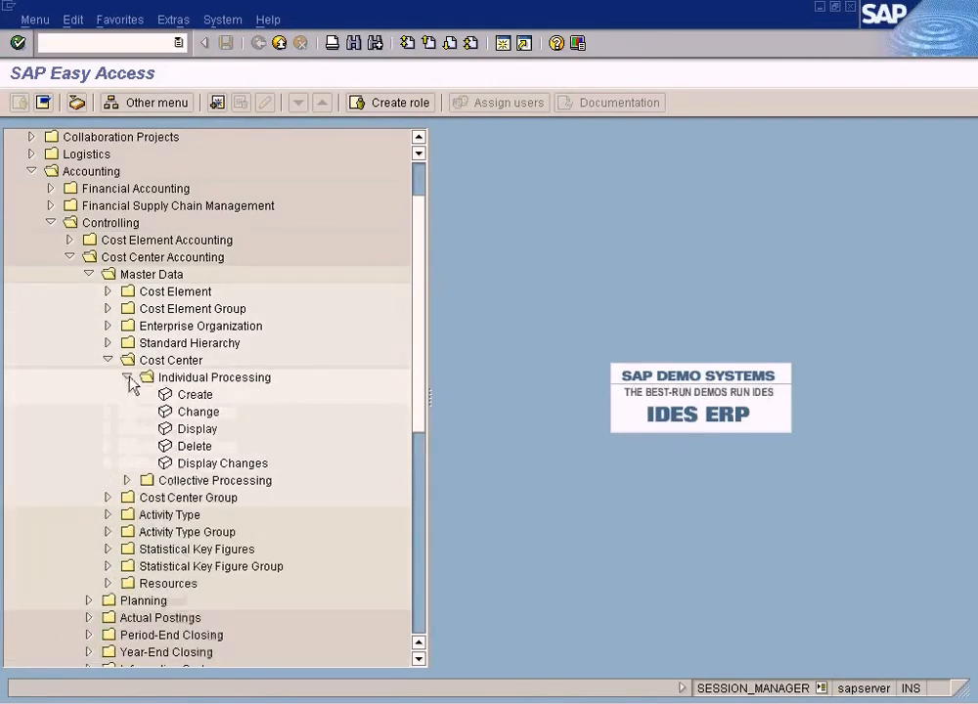
Glance at the concepts diagram and return to the SAP Easy Access menu.
click(565, 702)
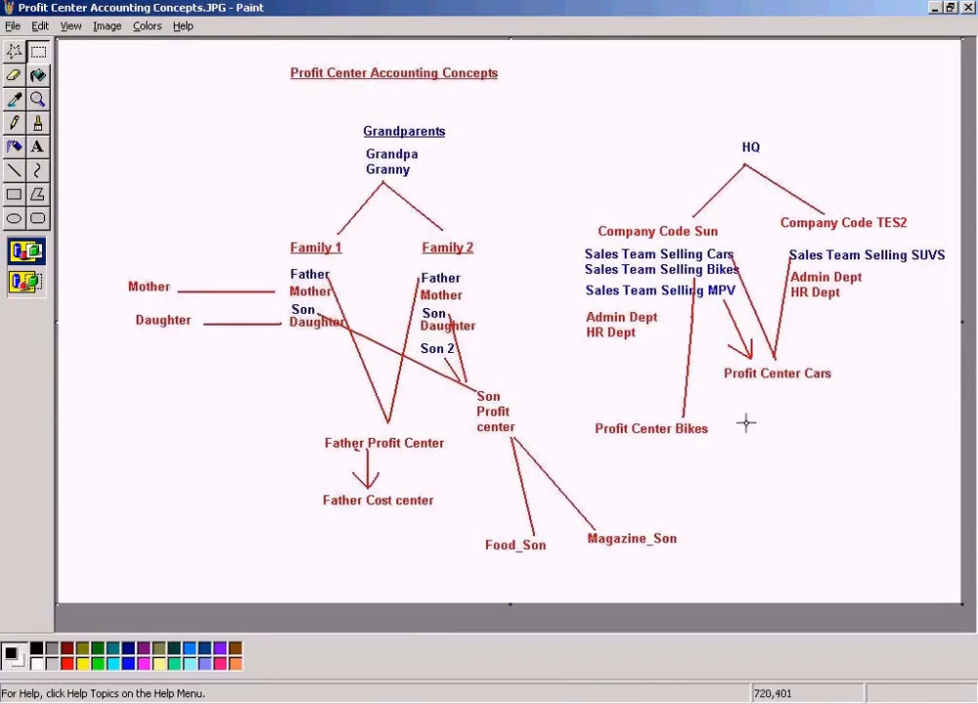
click(332, 700)
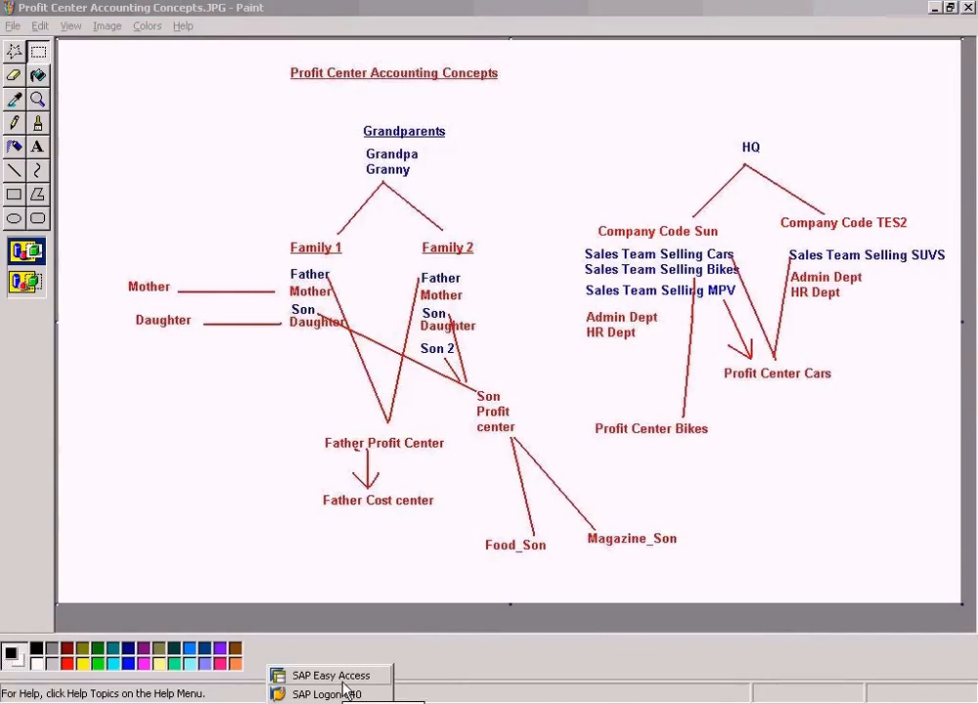
click(342, 682)
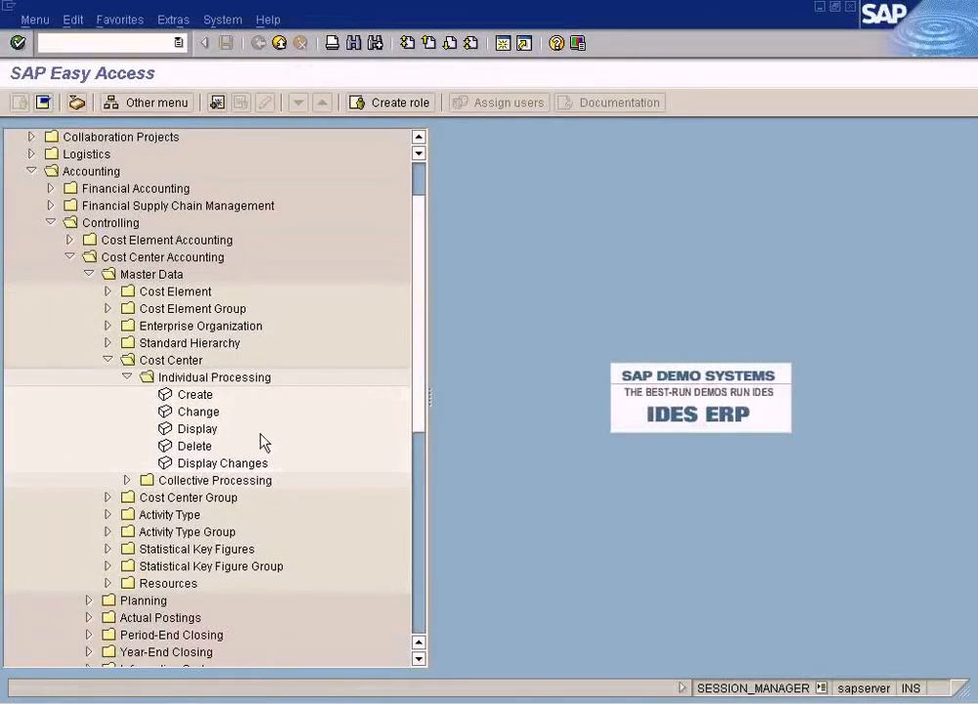
Start creating a cost center and enter Cars as the cost center ID.
double_click(195, 396)
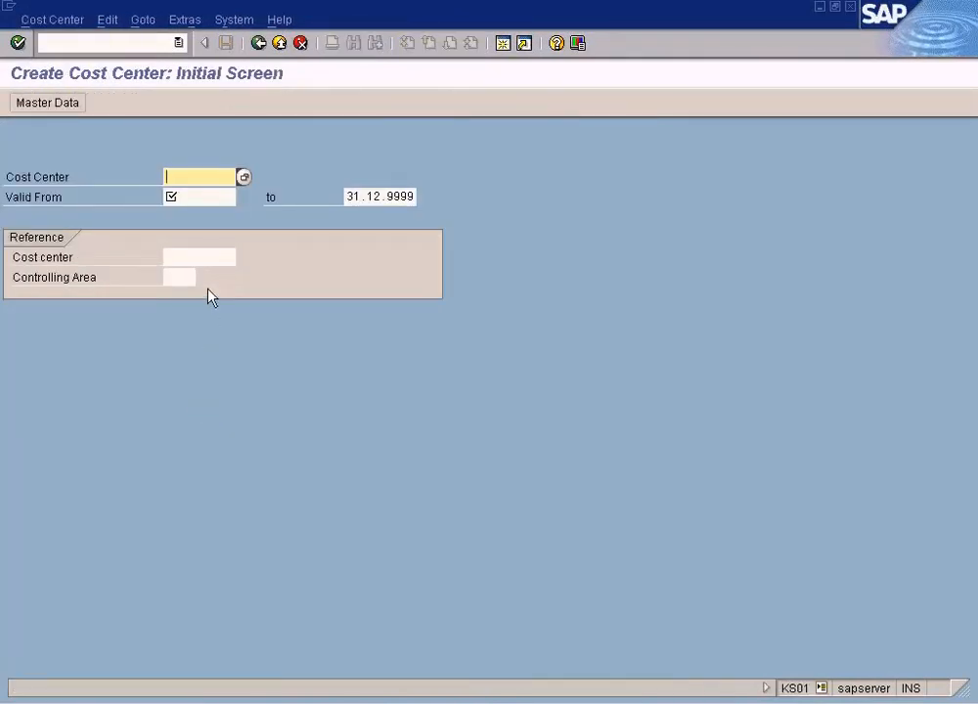
text(Cars)
click(207, 198)
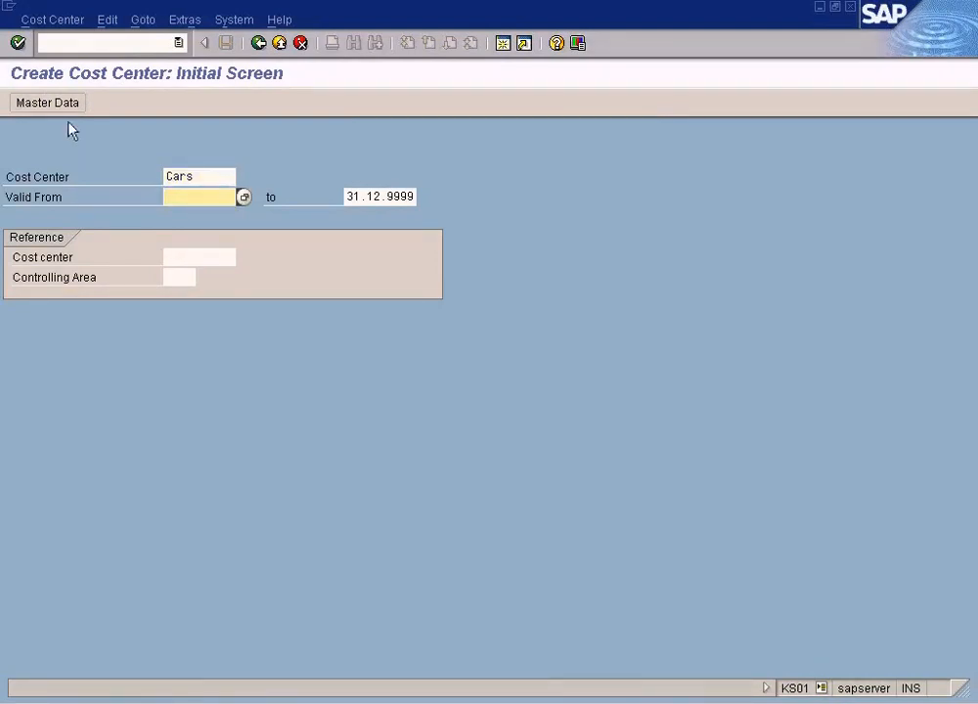
key(Return)
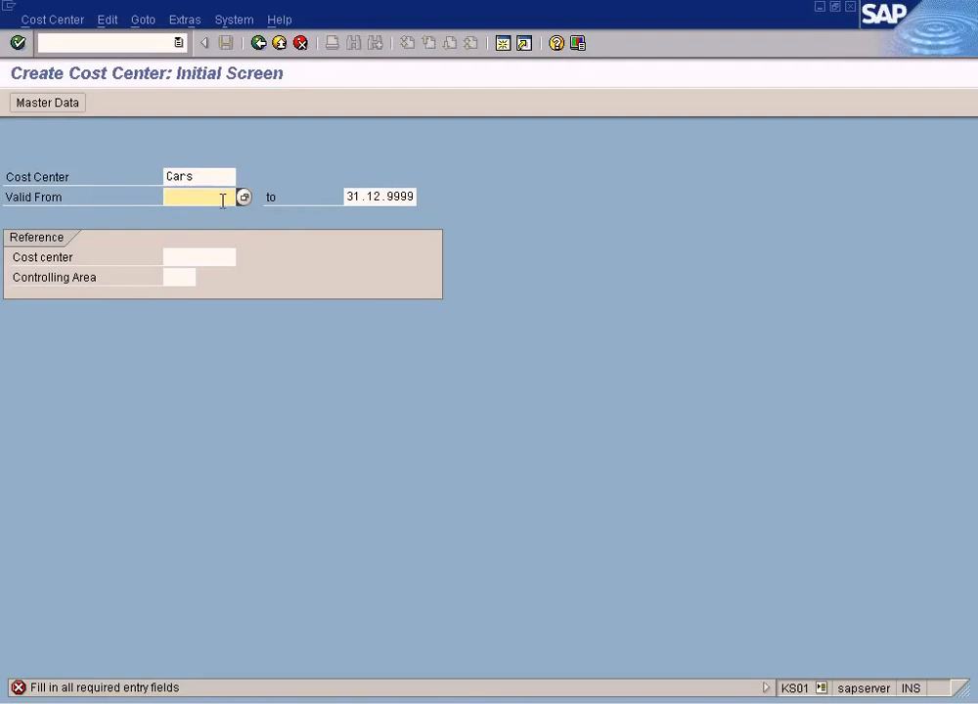
Set the Valid From date to 01.01.2009 and confirm the initial screen.
key(F4)
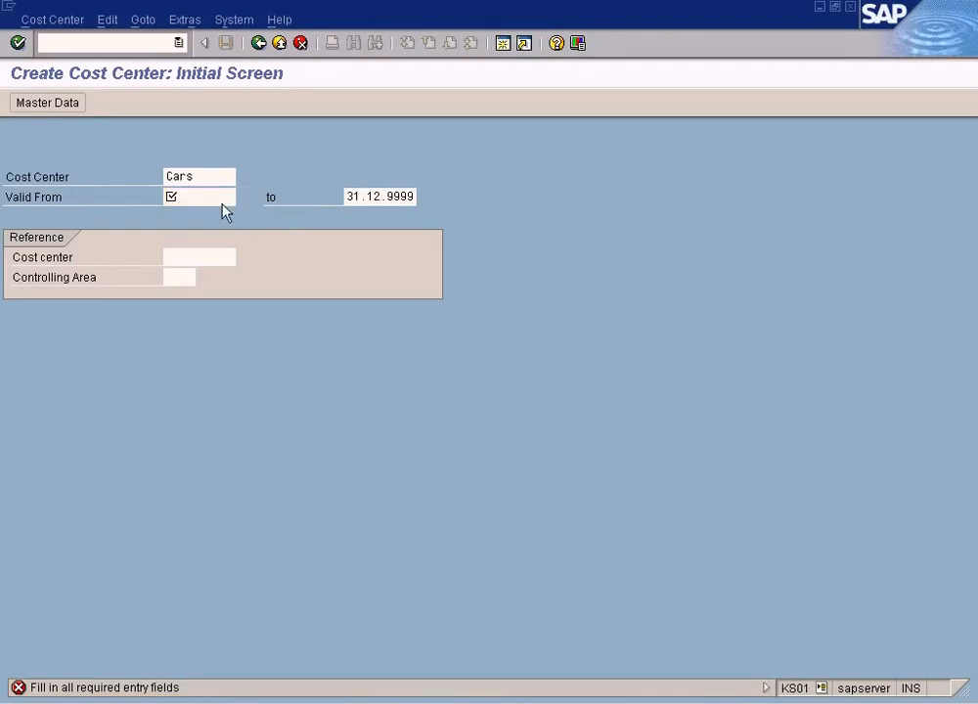
key(Return)
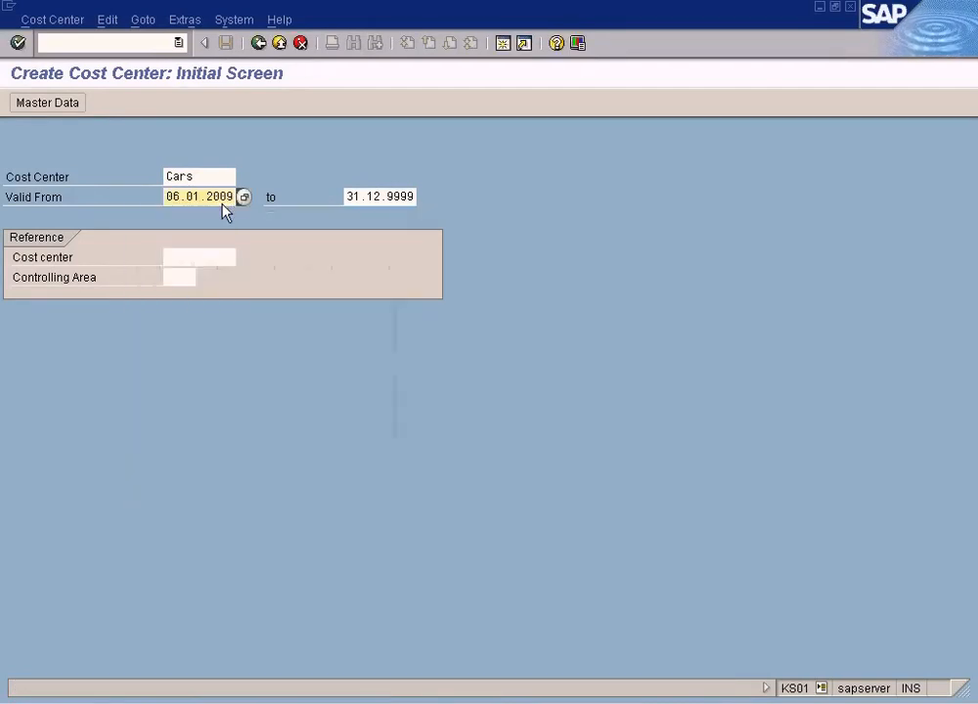
key(Delete)
text(1)
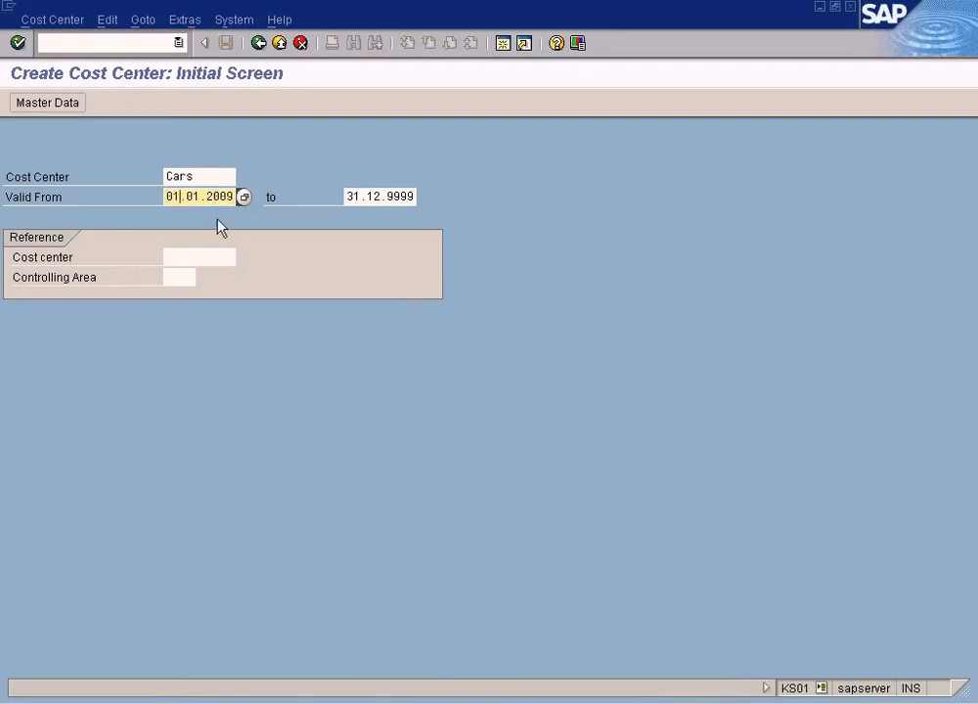
key(Return)
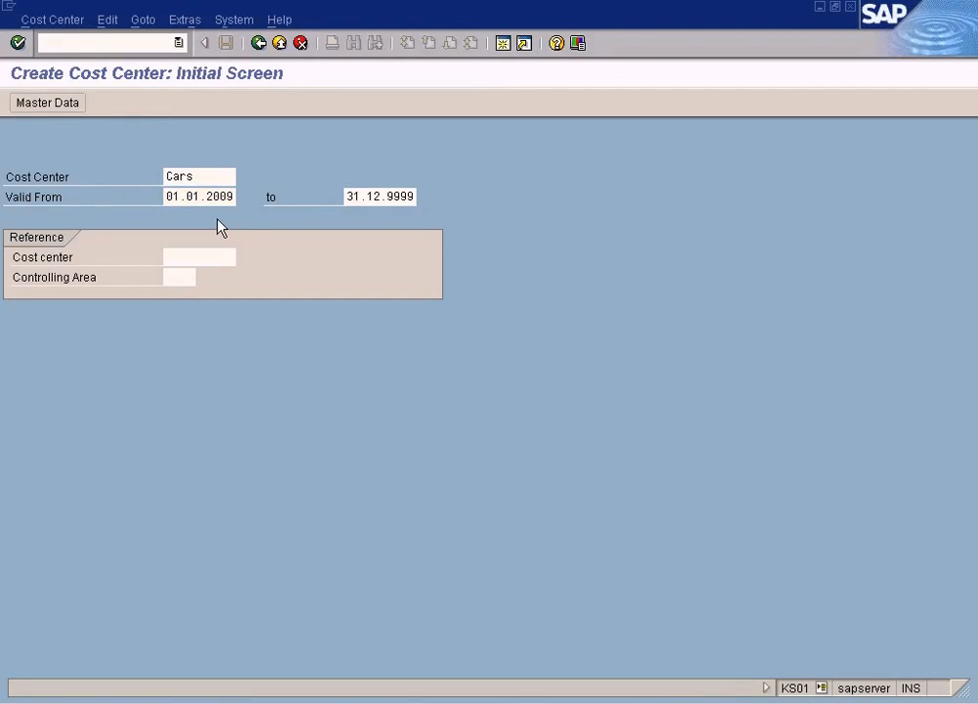
Glance at the concepts diagram and training outline, then return to the cost center basic screen.
click(641, 702)
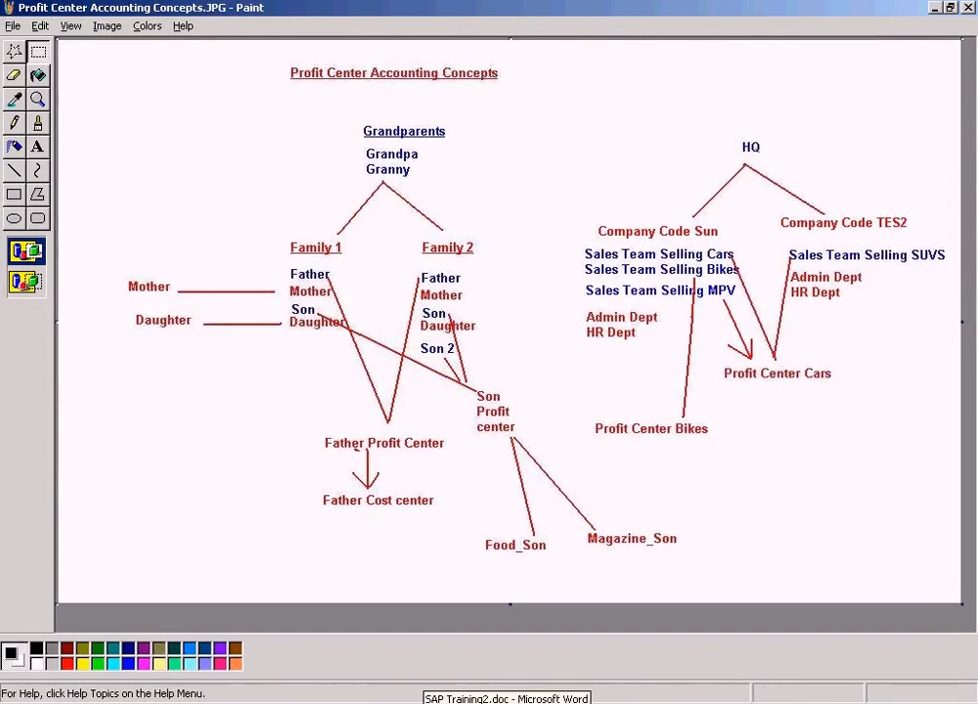
click(494, 694)
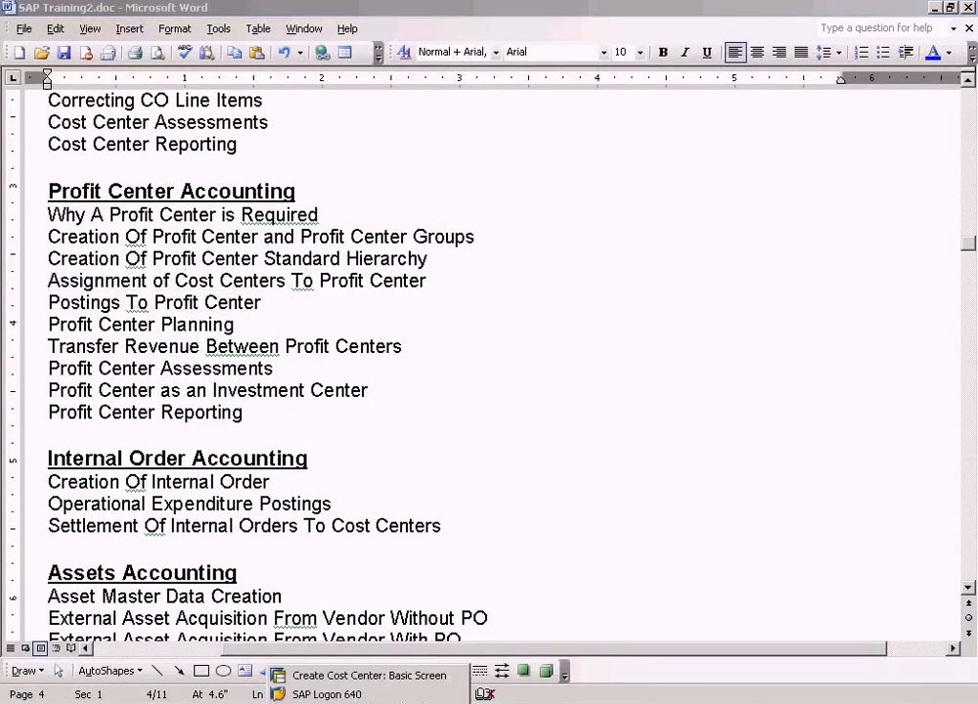
click(353, 674)
Enter Cars as the cost center's name and description, and Manager as the person responsible.
text(Cars)
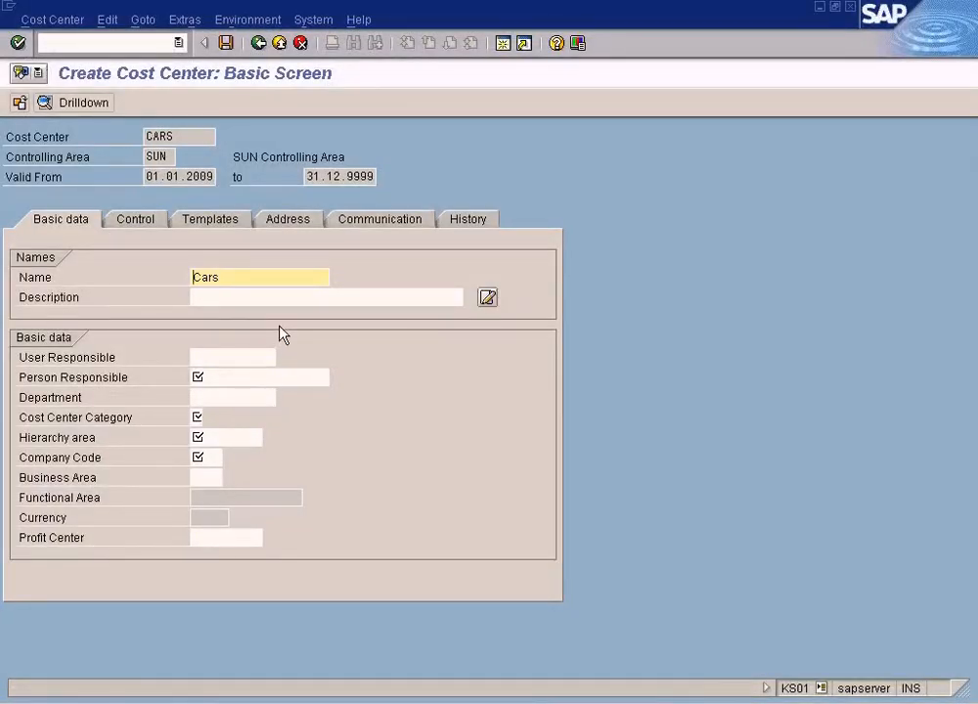
click(274, 299)
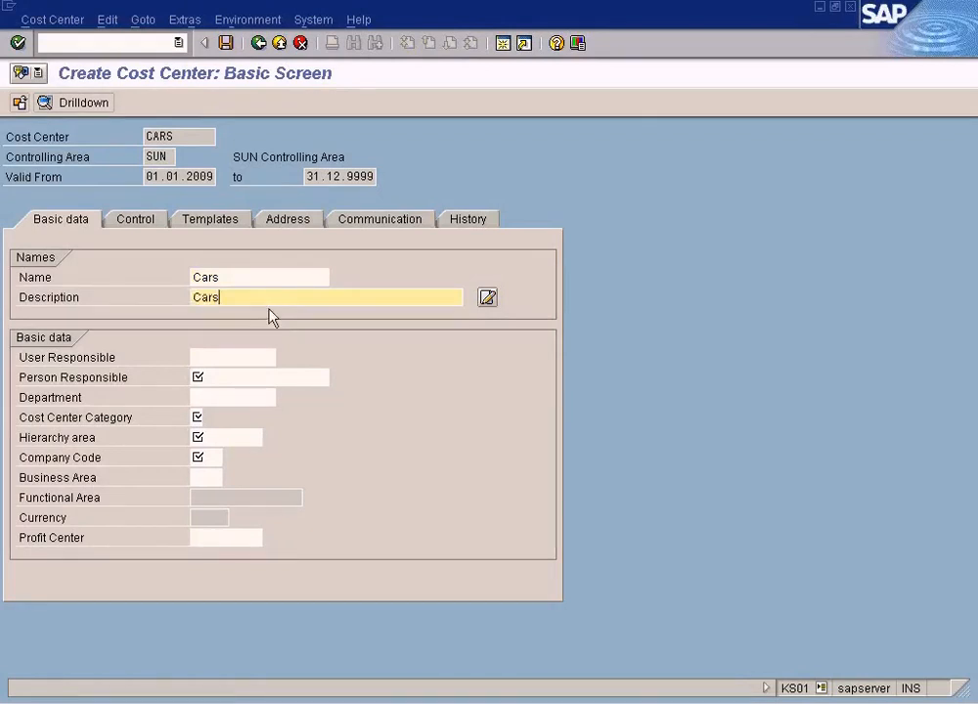
click(231, 376)
text(Manager)
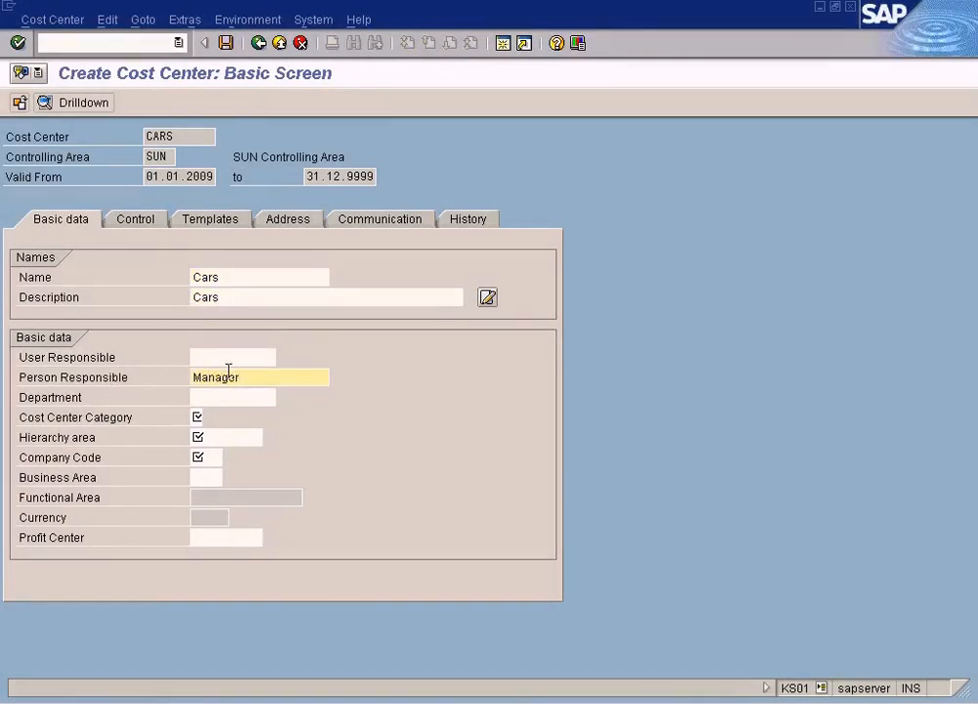
Set the cost center category to 3 (Sales) from the category search help.
click(200, 416)
click(210, 420)
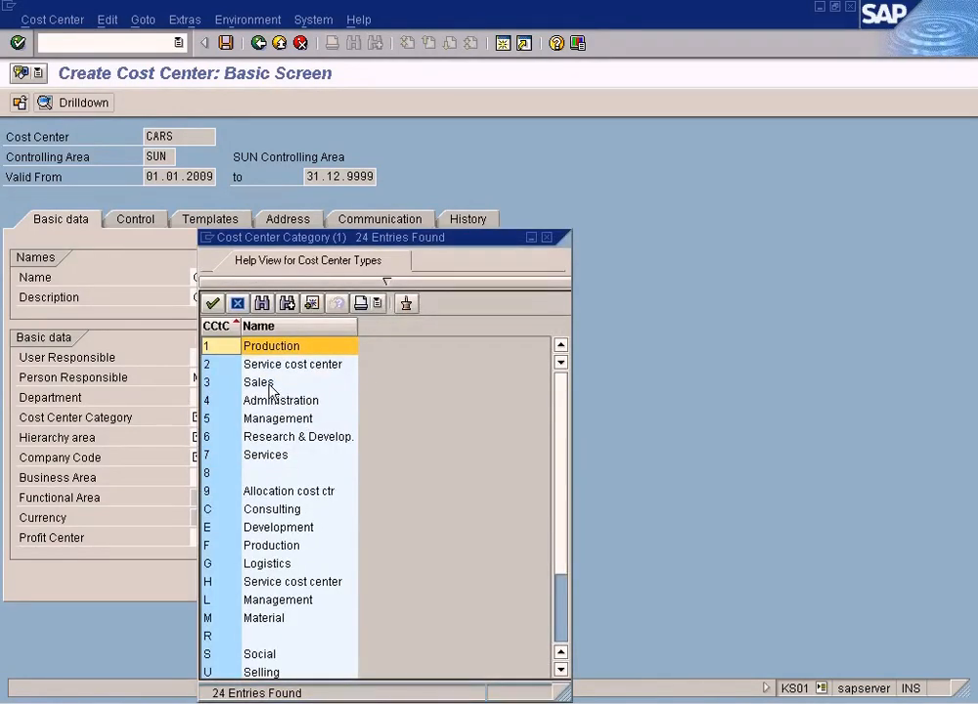
double_click(269, 383)
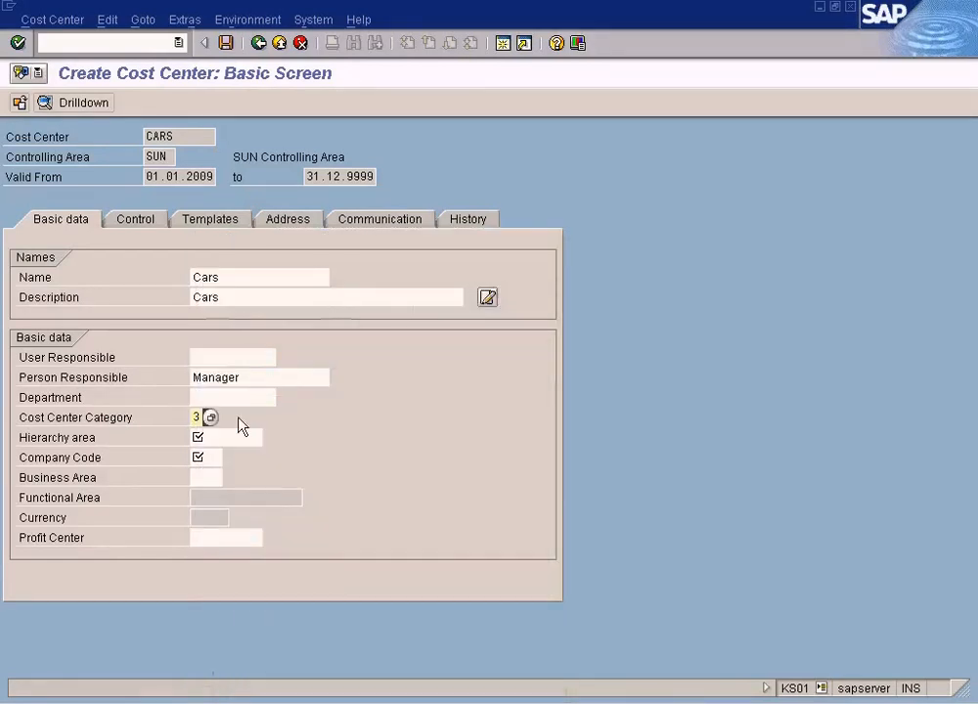
Set the hierarchy area to SUN from the cost center group search help.
click(218, 441)
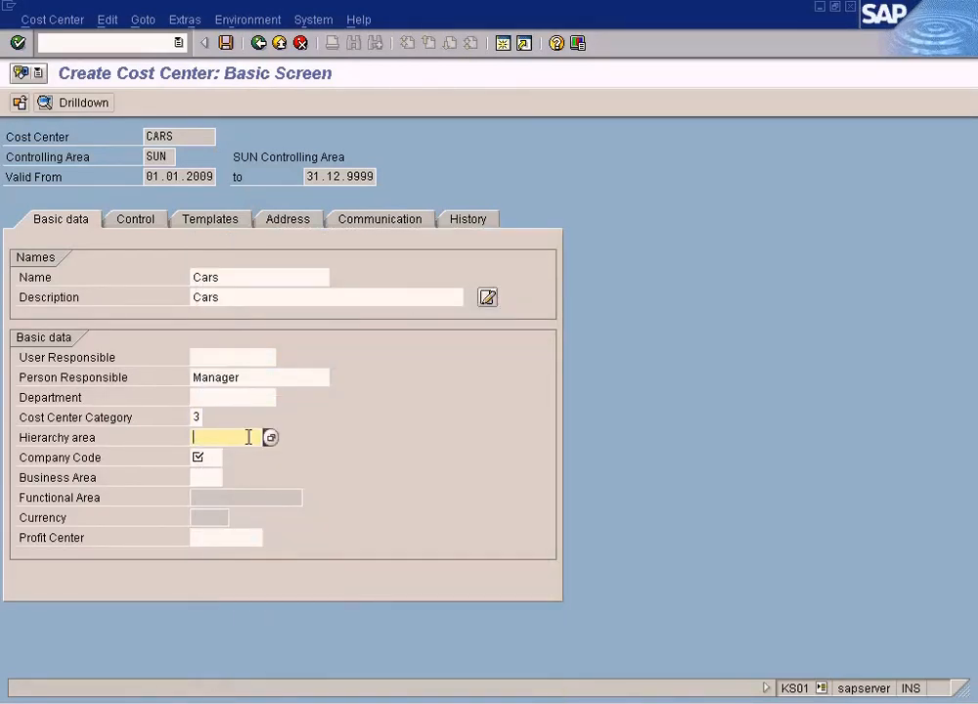
click(271, 439)
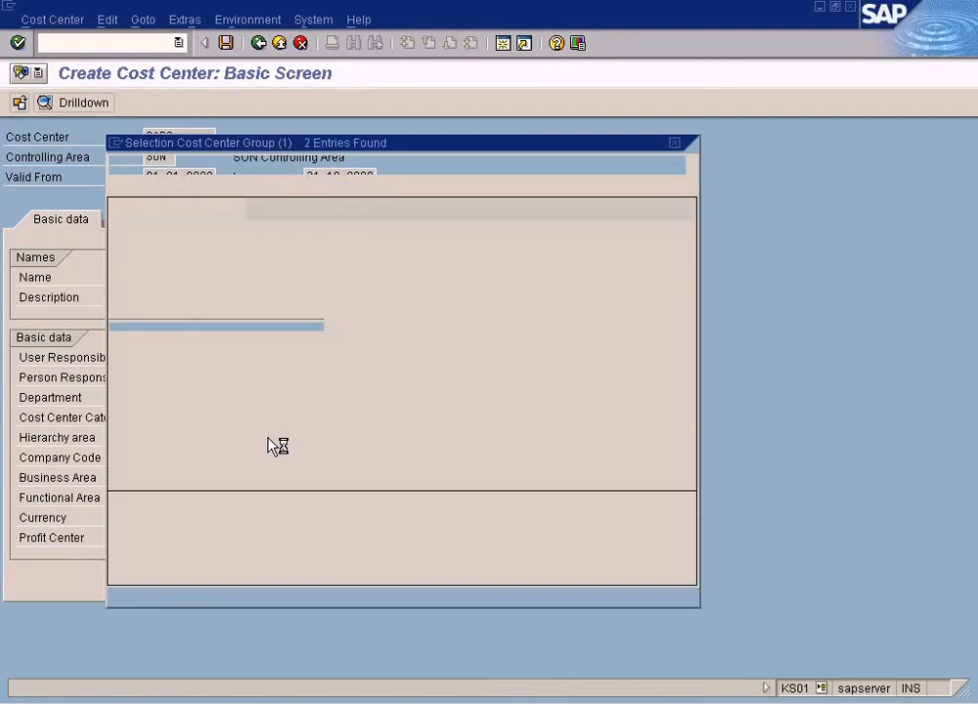
double_click(153, 277)
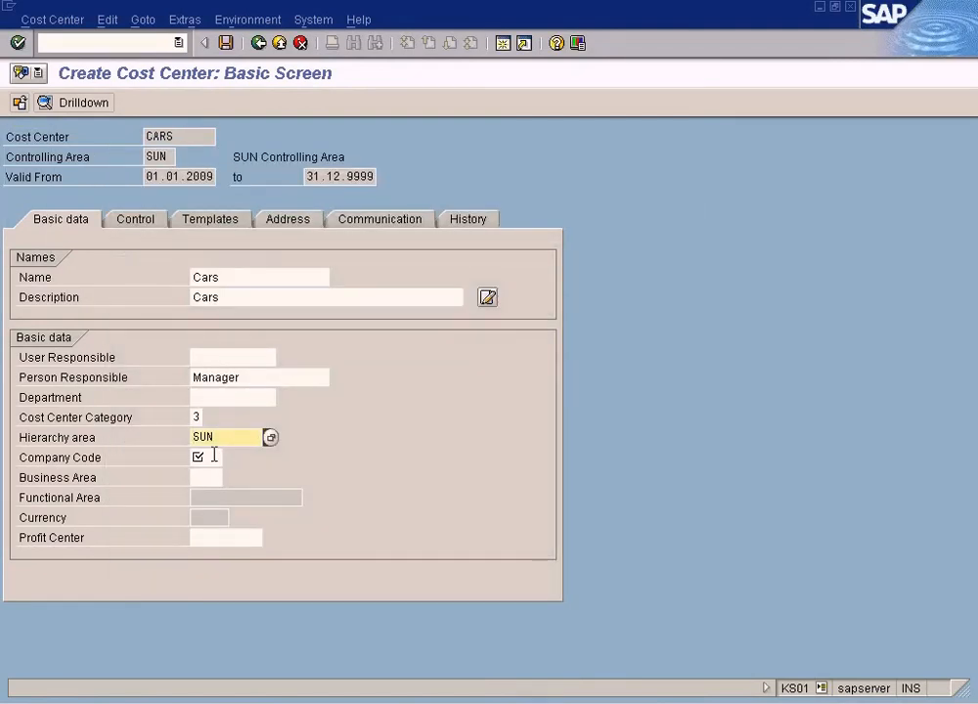
Set the company code to SUN using the company code search help.
click(214, 455)
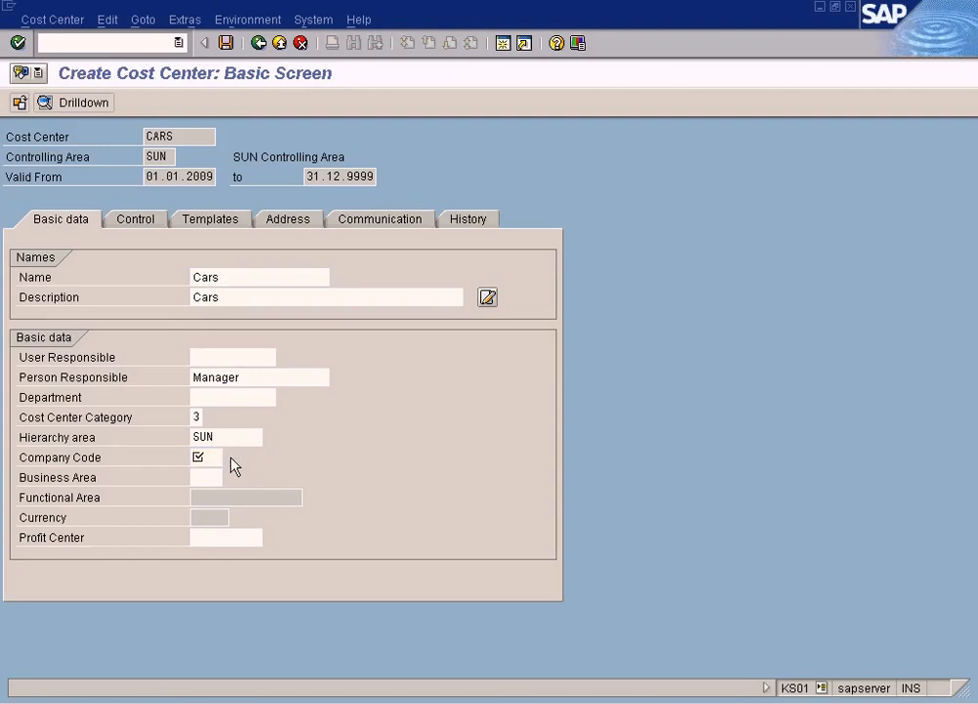
key(F4)
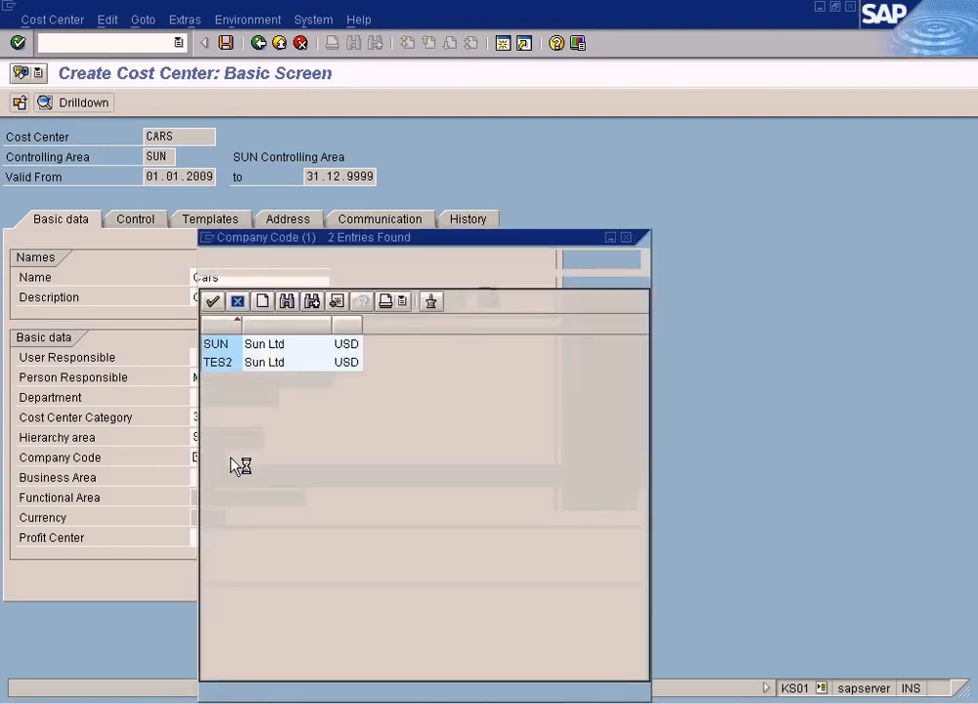
drag(339, 238, 441, 225)
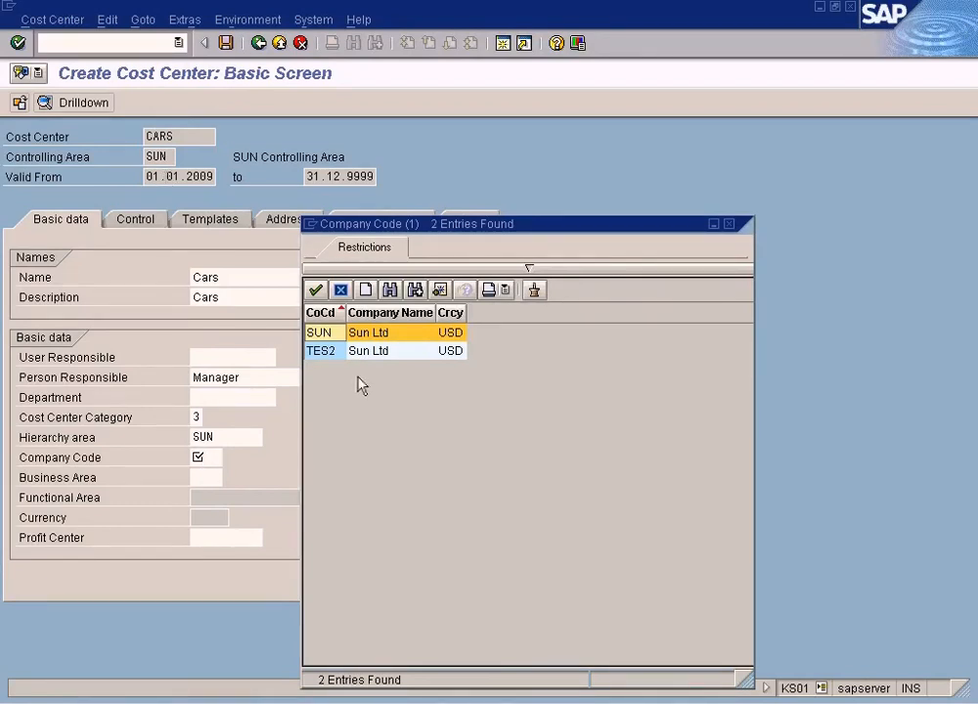
double_click(320, 337)
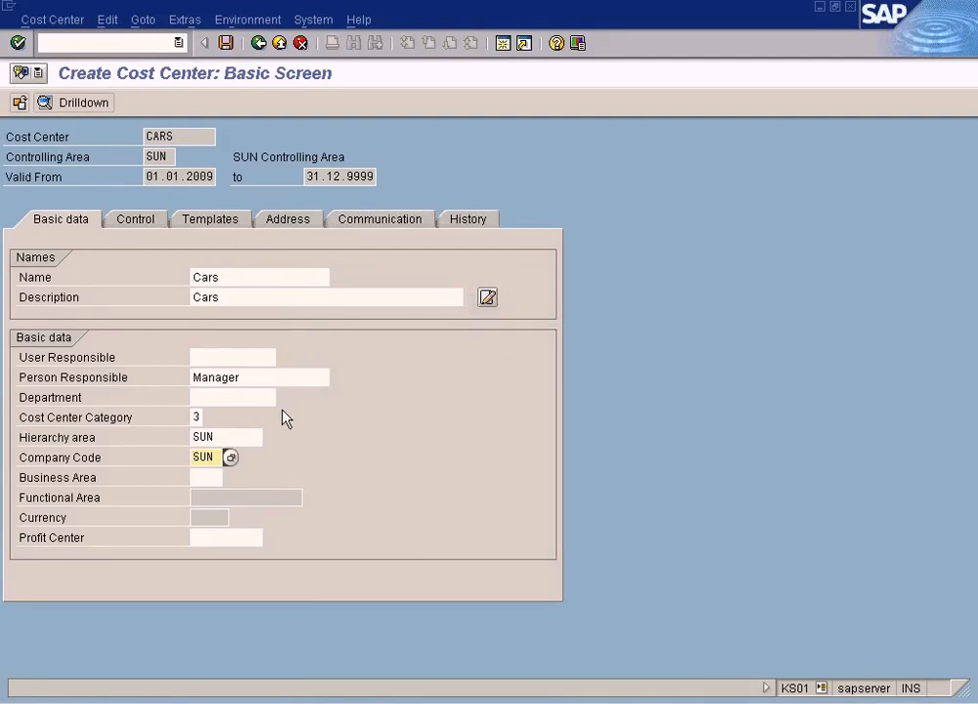
Assign profit center CARS via the profit center search help, clearing the preset profit center restriction first.
click(243, 537)
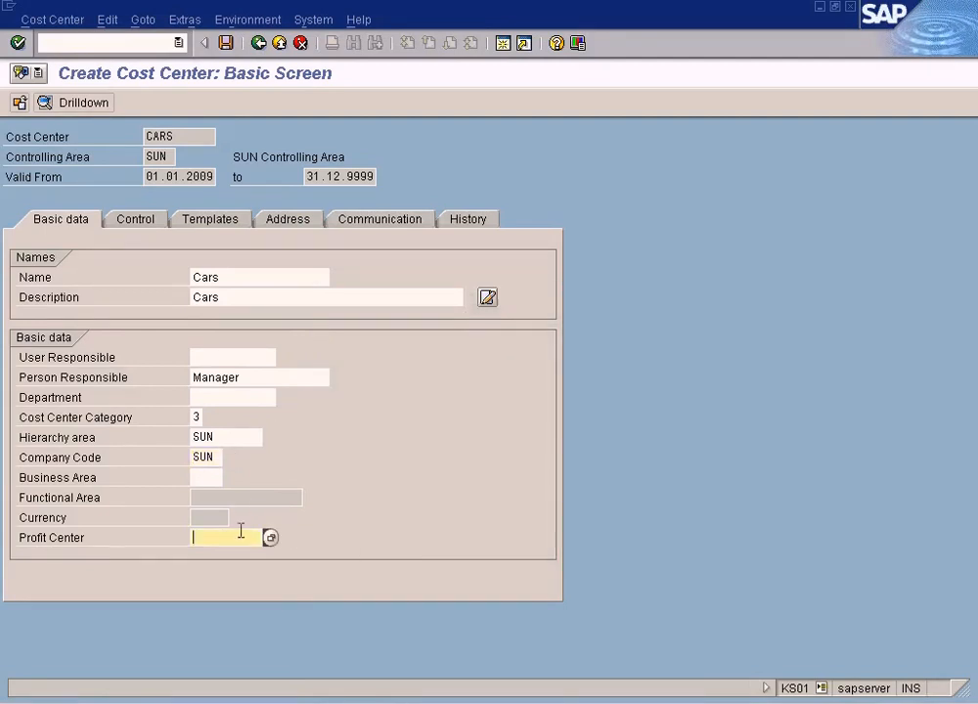
click(271, 538)
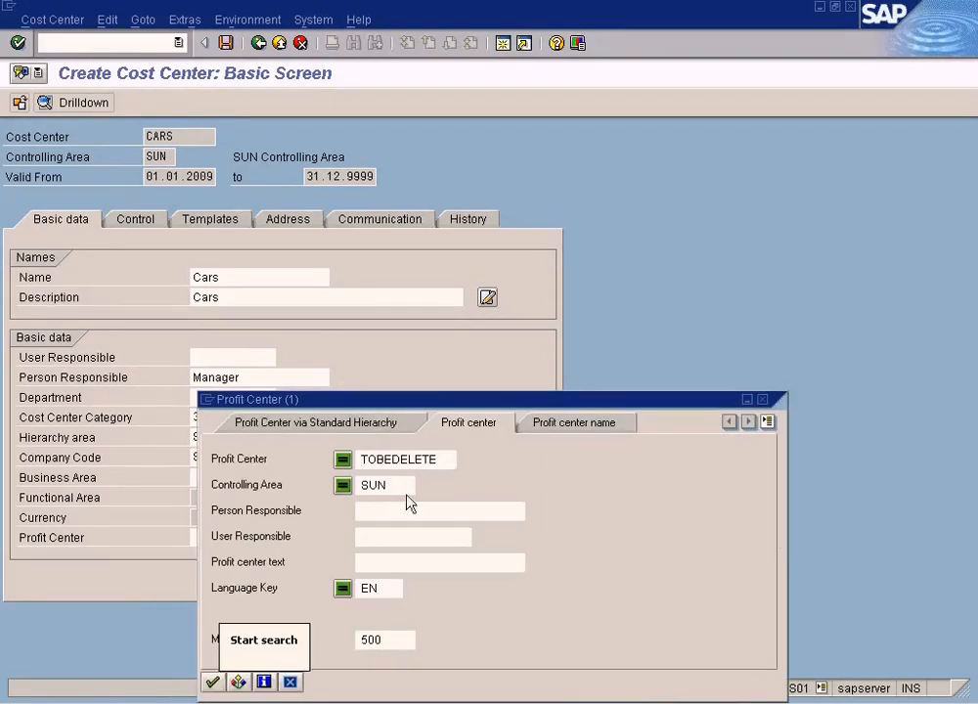
key(Delete)
key(Delete)
key(Delete)
key(Delete)
key(Delete)
key(Delete)
key(Delete)
key(Delete)
key(Delete)
key(Delete)
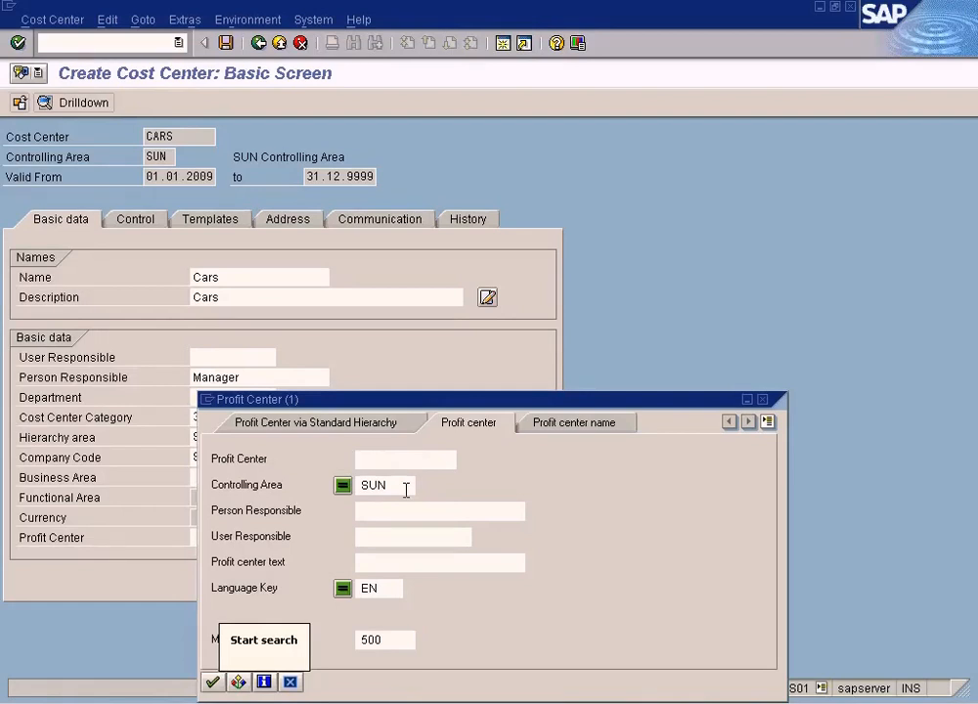
key(Return)
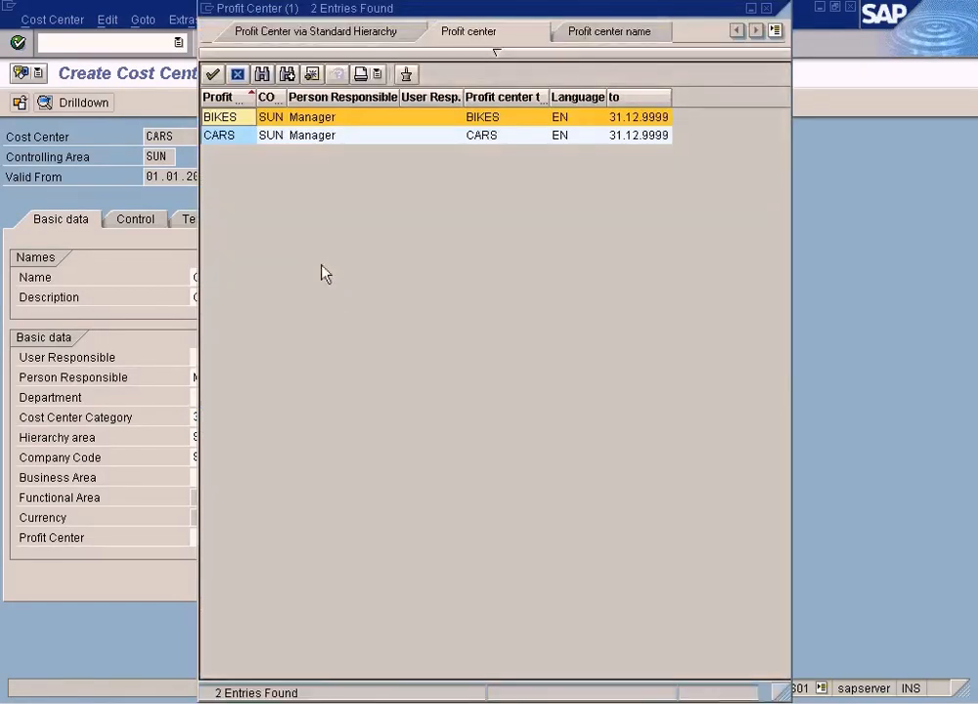
double_click(231, 140)
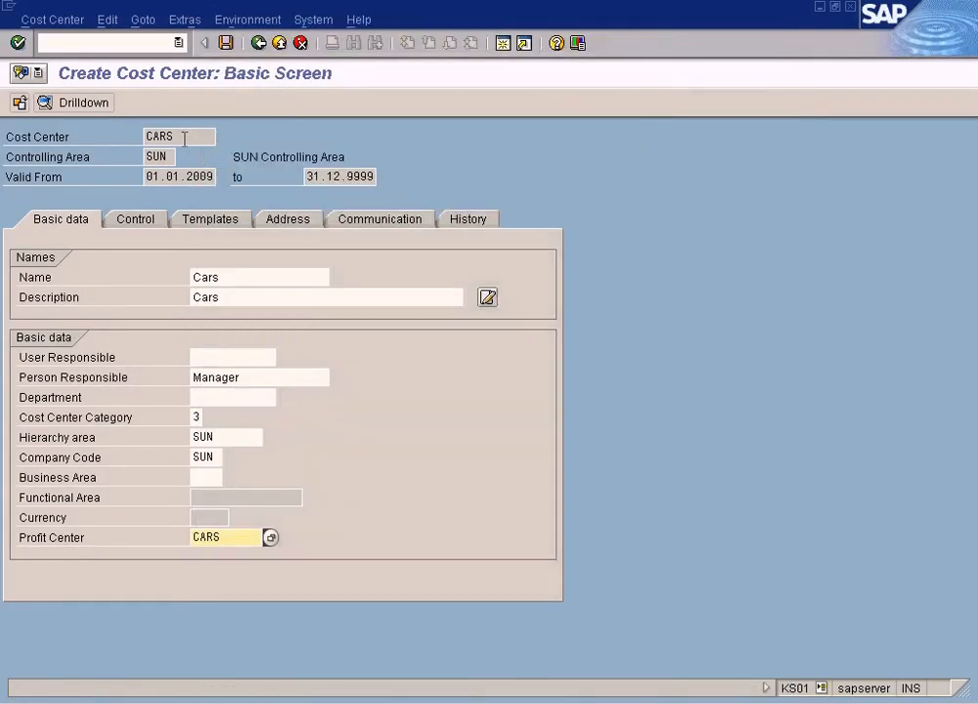
Switch to the concepts diagram and draw a thick blue arrow pointing up to Profit Center Cars.
click(227, 535)
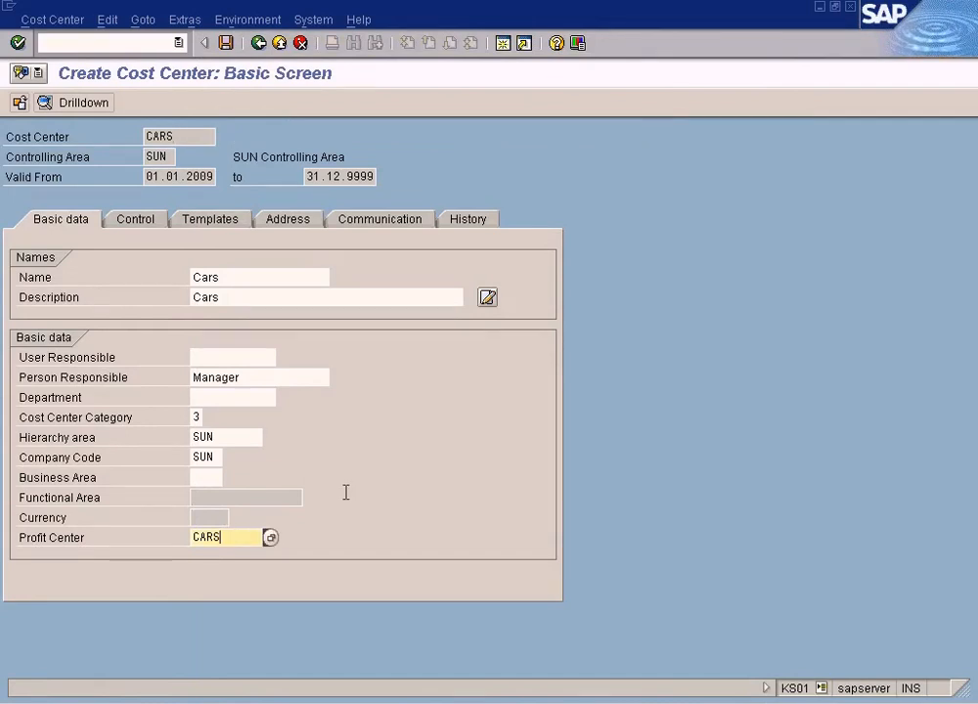
click(576, 702)
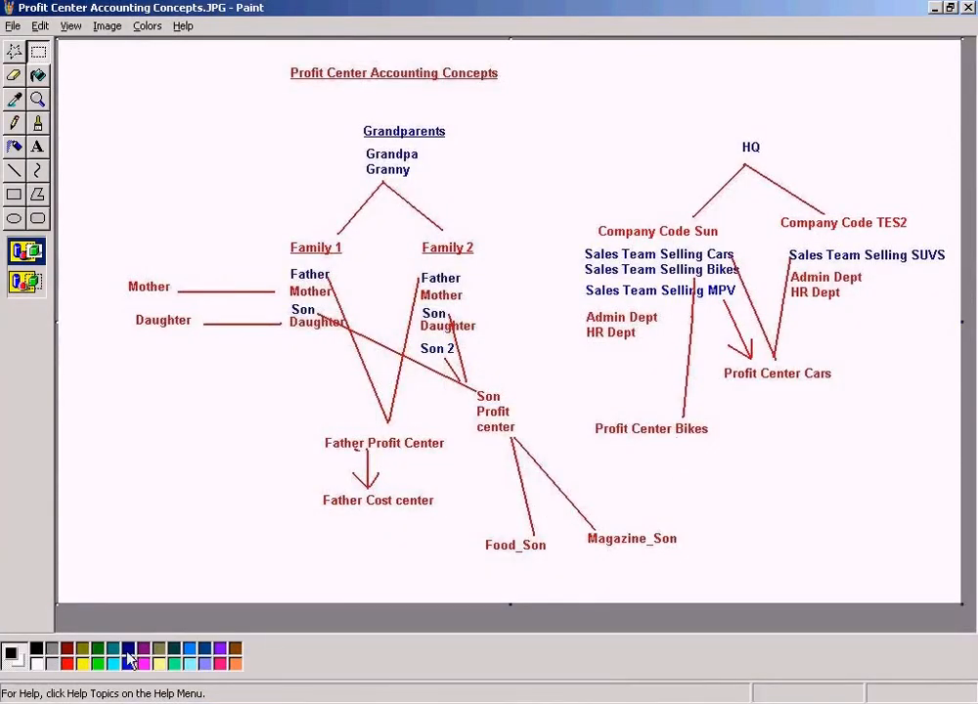
click(15, 171)
drag(796, 390, 798, 462)
key(ctrl+z)
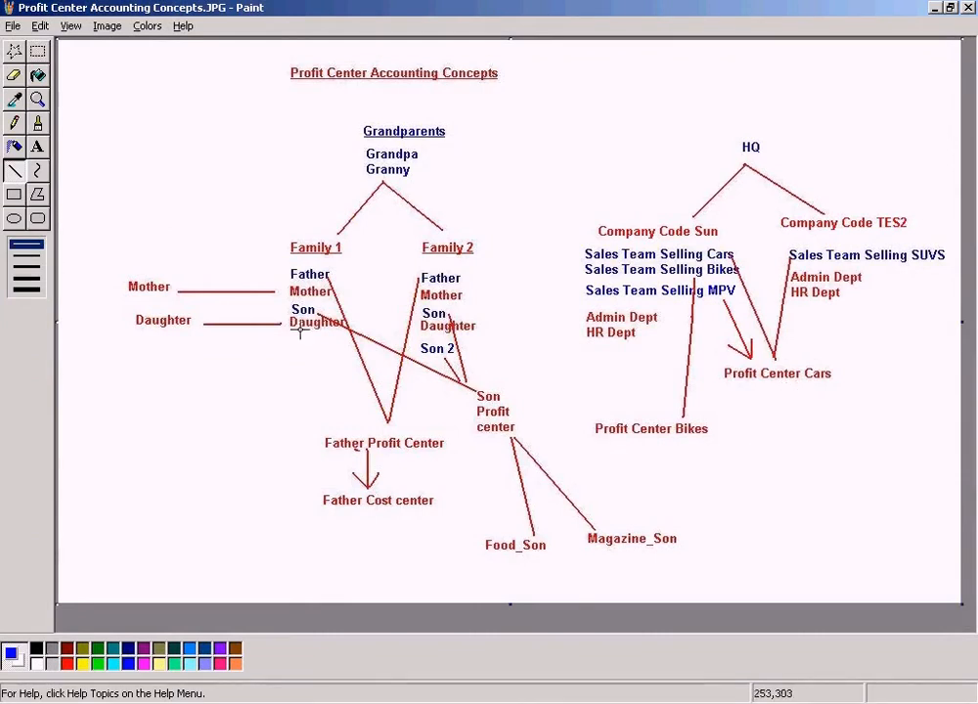
click(26, 258)
drag(792, 387, 789, 447)
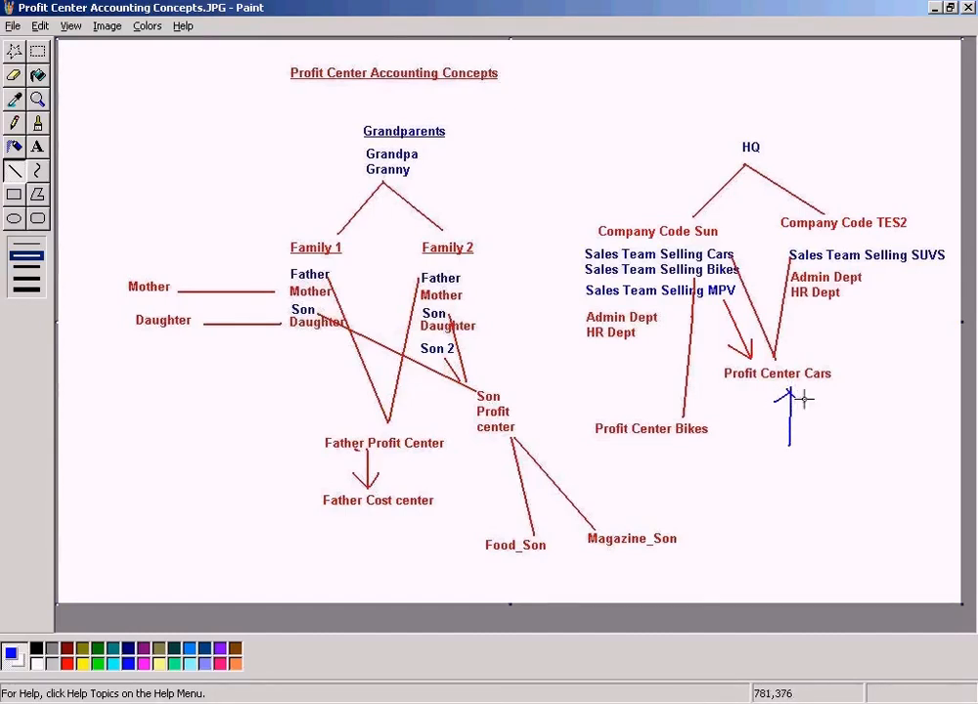
key(ctrl+z)
mouse_move(789, 389)
mouse_down()
mouse_move(789, 426)
mouse_move(775, 407)
mouse_move(803, 407)
mouse_up()
Add the text label Cost center Cars beneath the new blue arrow.
click(37, 147)
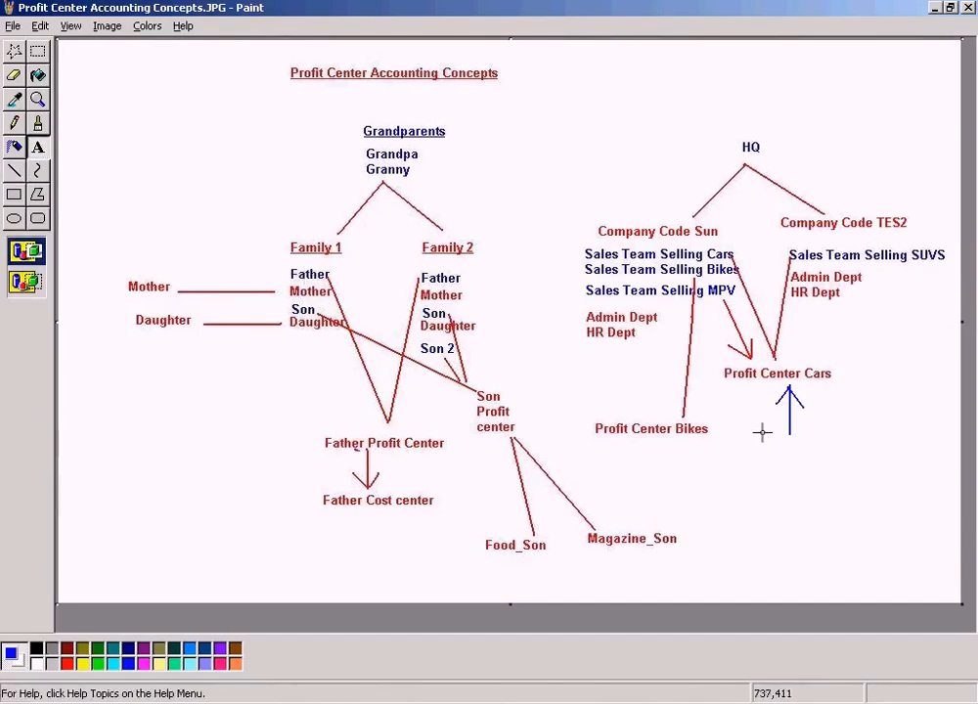
drag(767, 433, 866, 434)
text(Cos)
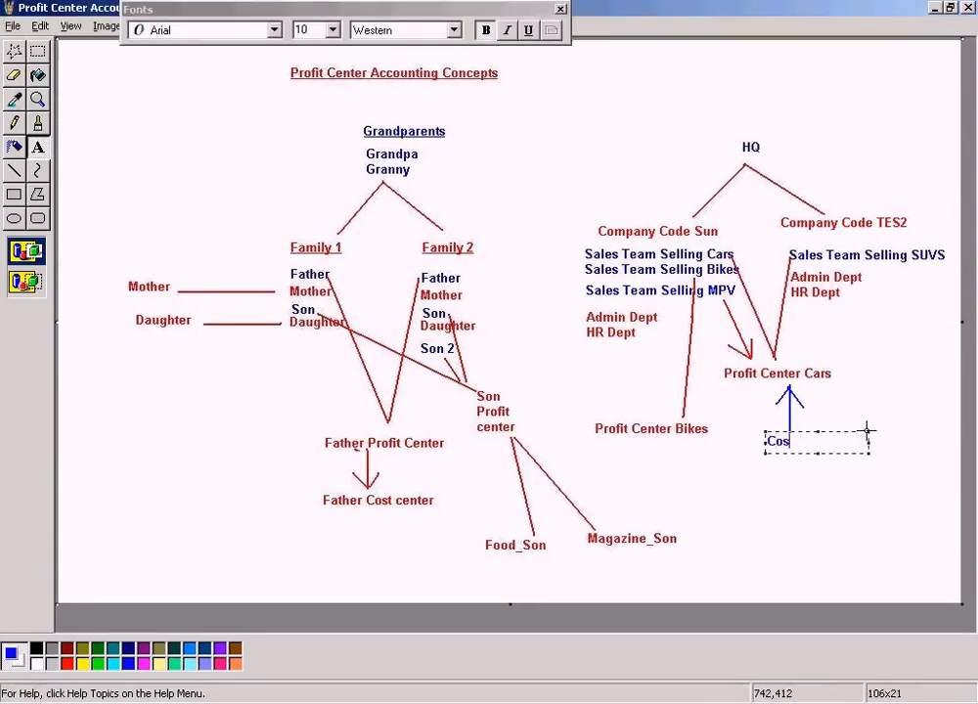
text(t center Cars)
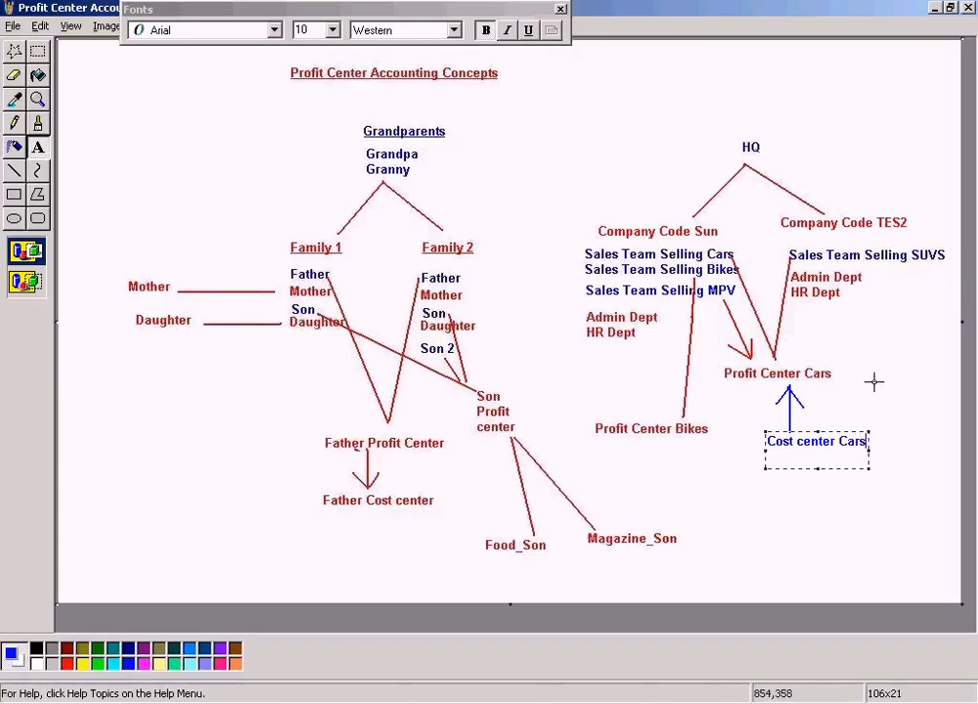
click(890, 367)
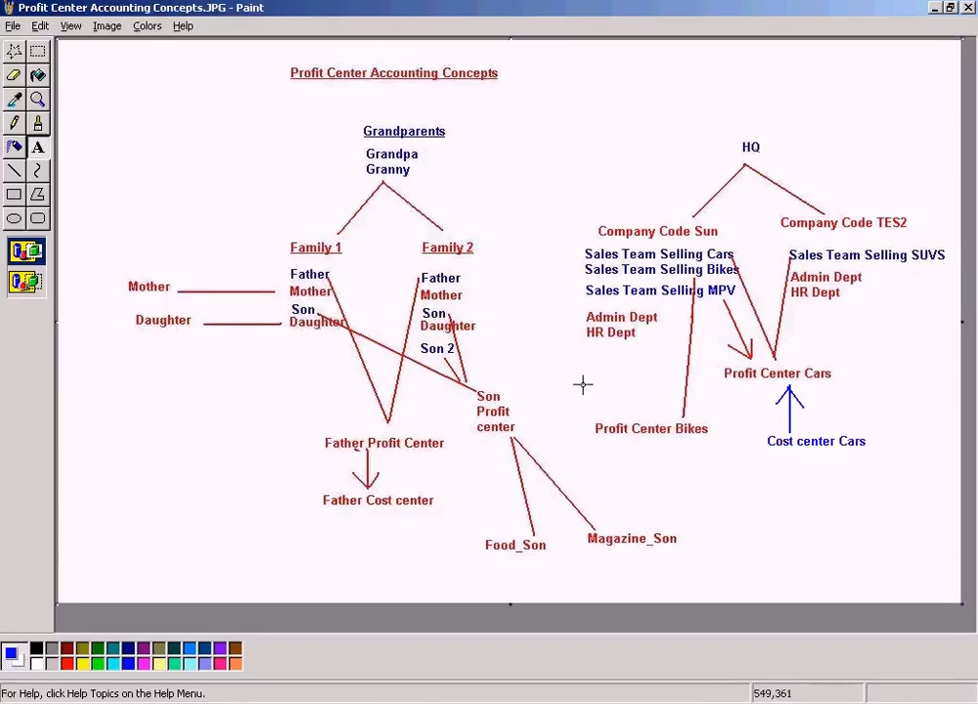
Copy the blue arrow with its label and place the copy below Profit Center Bikes.
click(37, 51)
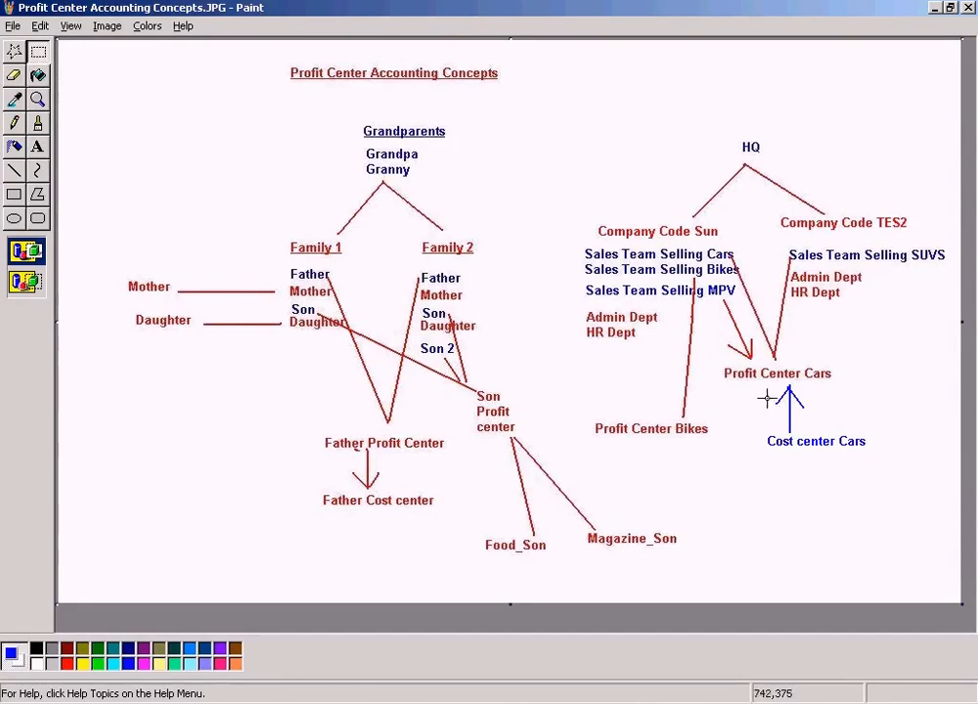
drag(758, 389, 886, 466)
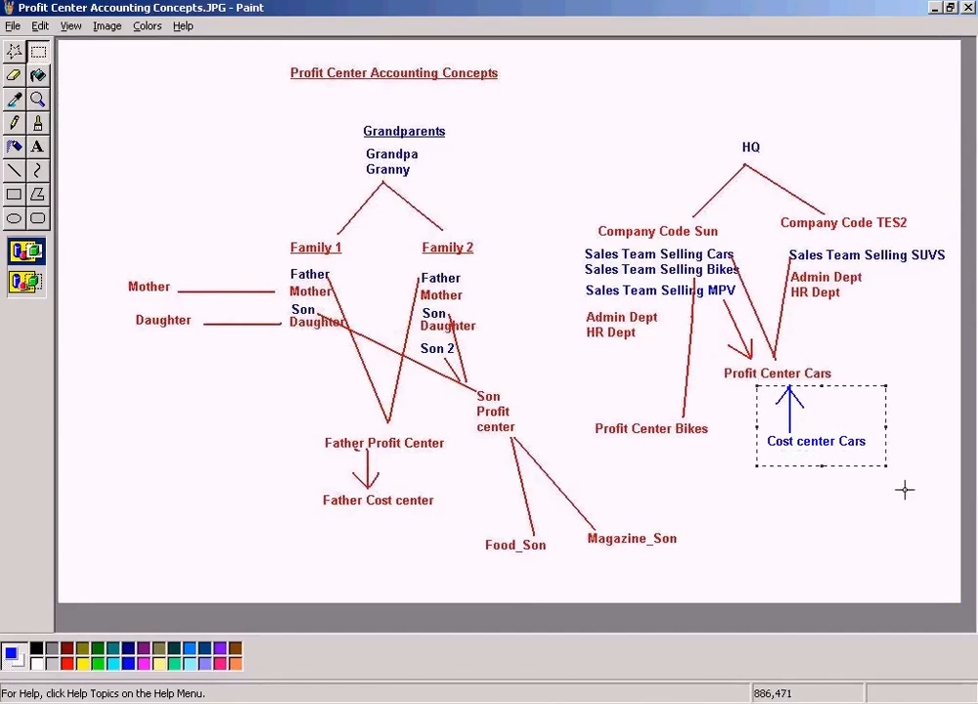
click(870, 526)
key(ctrl+v)
drag(133, 83, 708, 490)
click(808, 508)
Relabel the copied text as Cost center bikes.
click(36, 149)
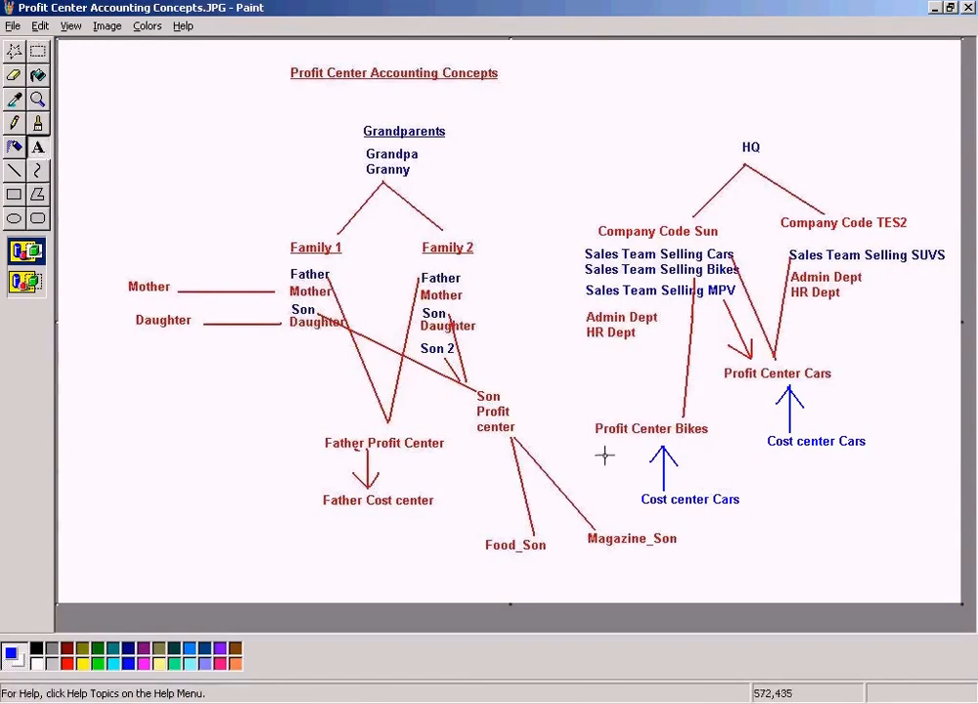
drag(637, 493, 757, 506)
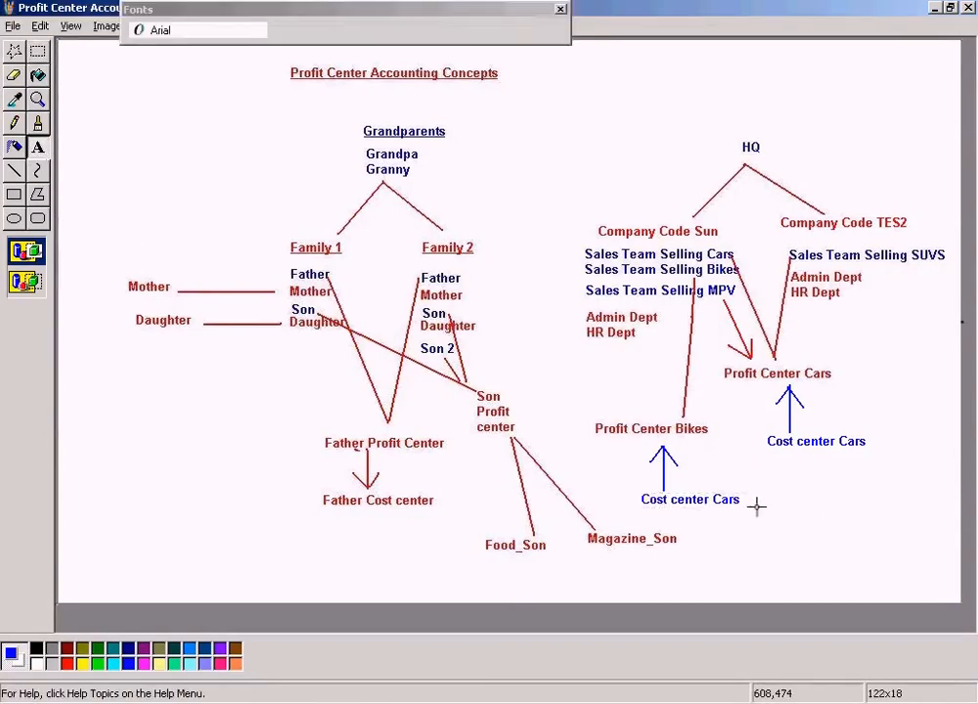
text(Cos)
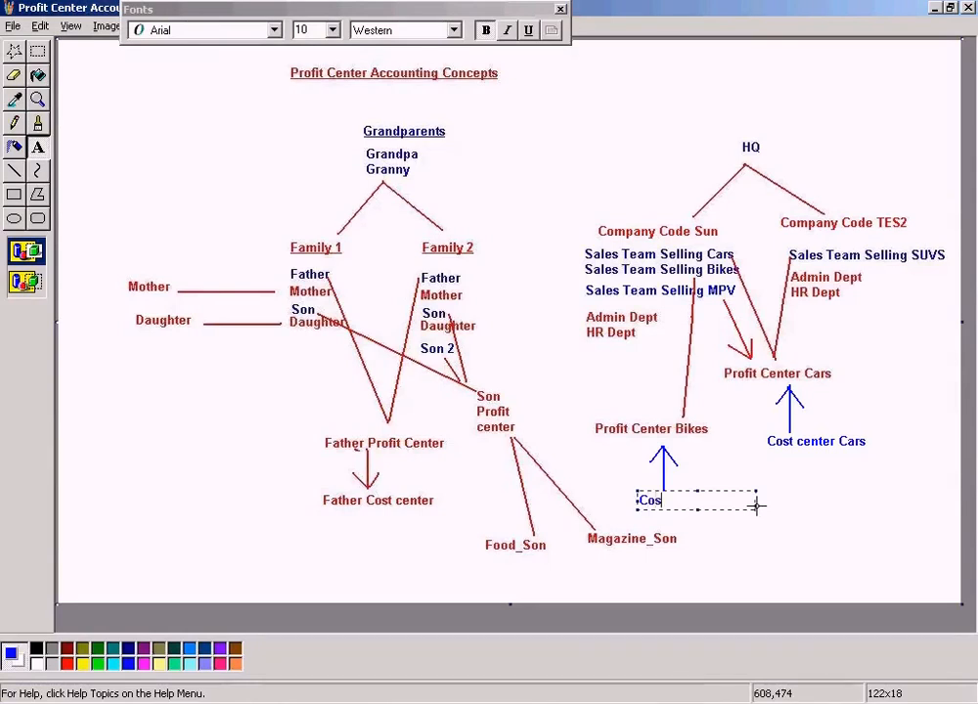
text(t center bikes)
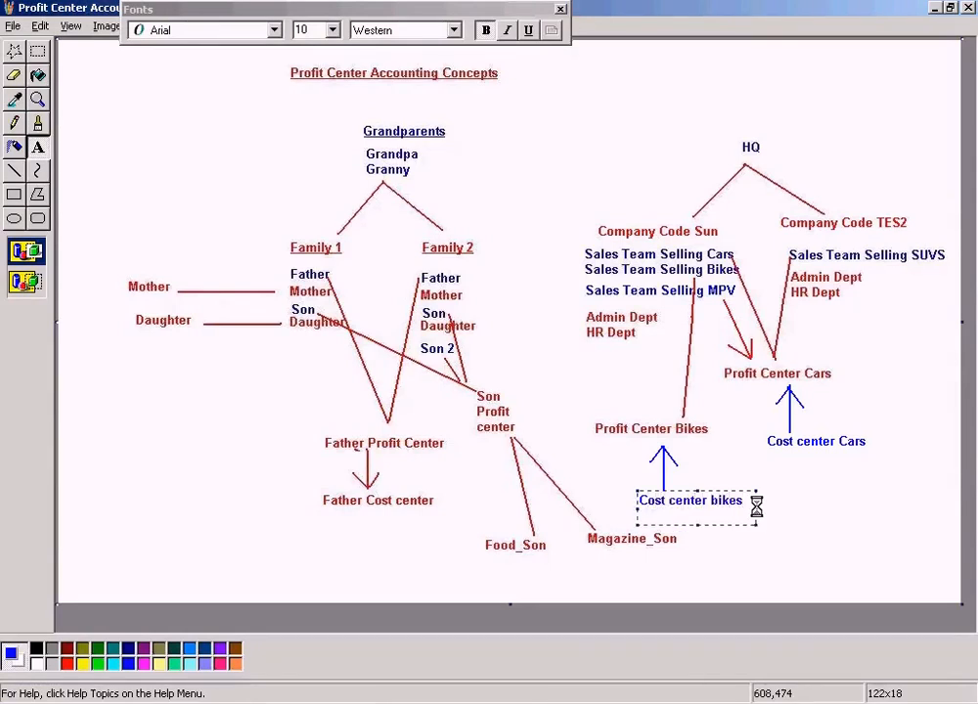
click(808, 498)
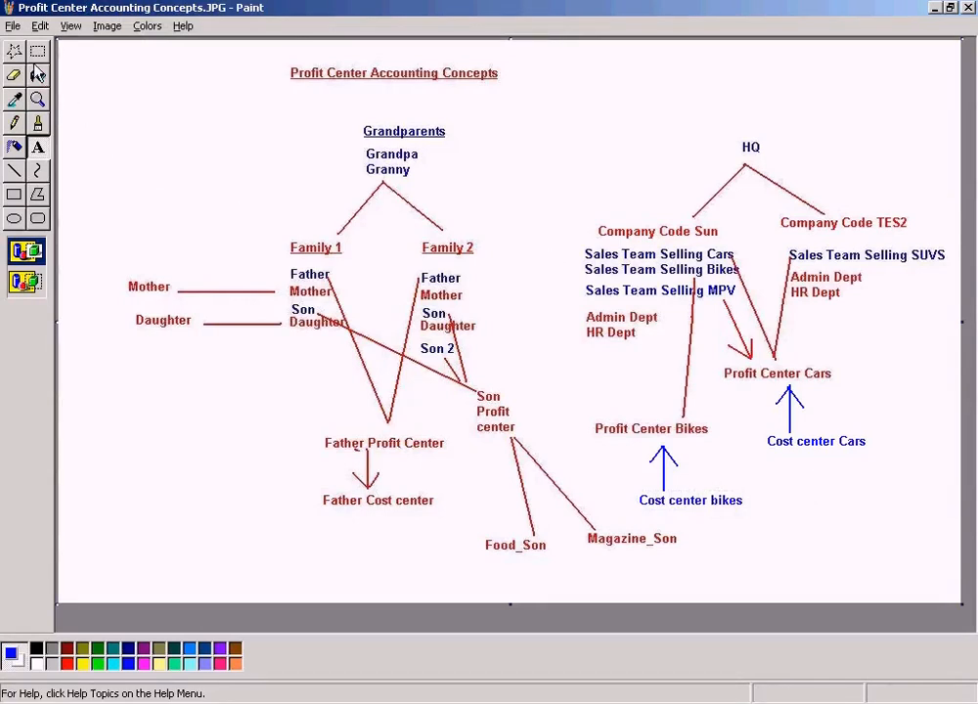
Save the diagram and return to the cost center screen.
click(13, 25)
click(39, 76)
key(alt+Tab)
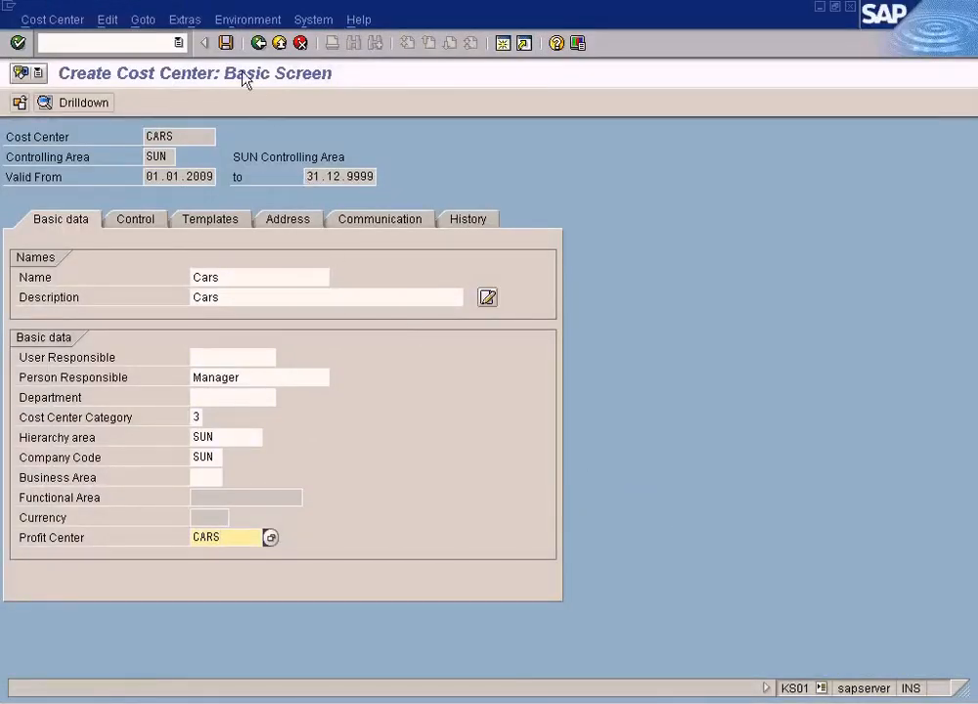
Save the Cars cost center, setting the business area to 0001 from the search help when required.
click(227, 46)
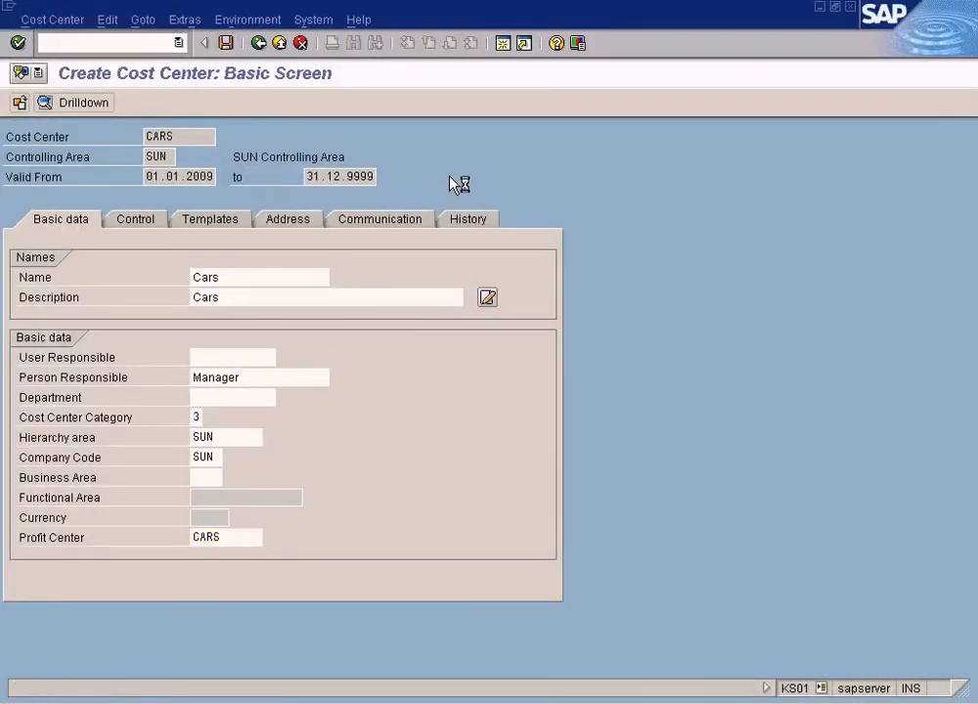
click(207, 479)
click(230, 477)
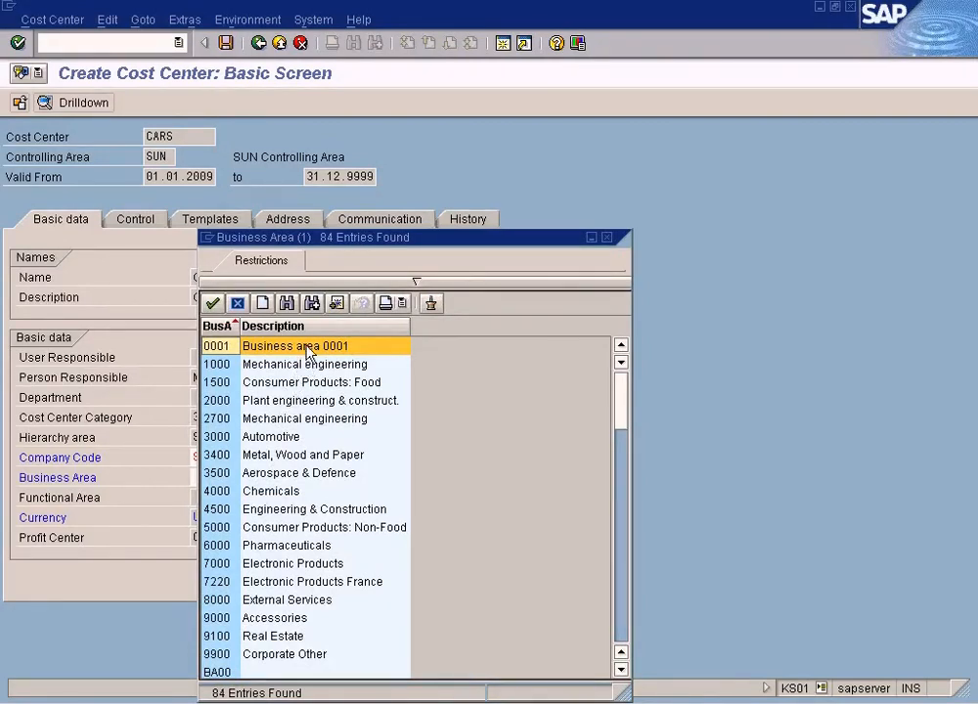
double_click(307, 348)
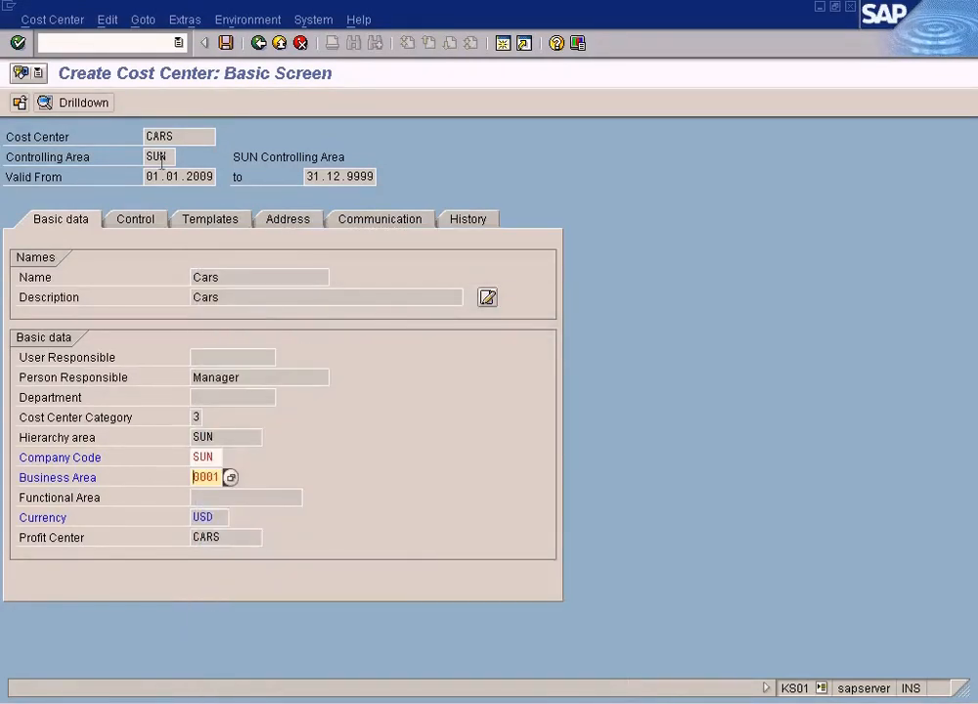
click(226, 43)
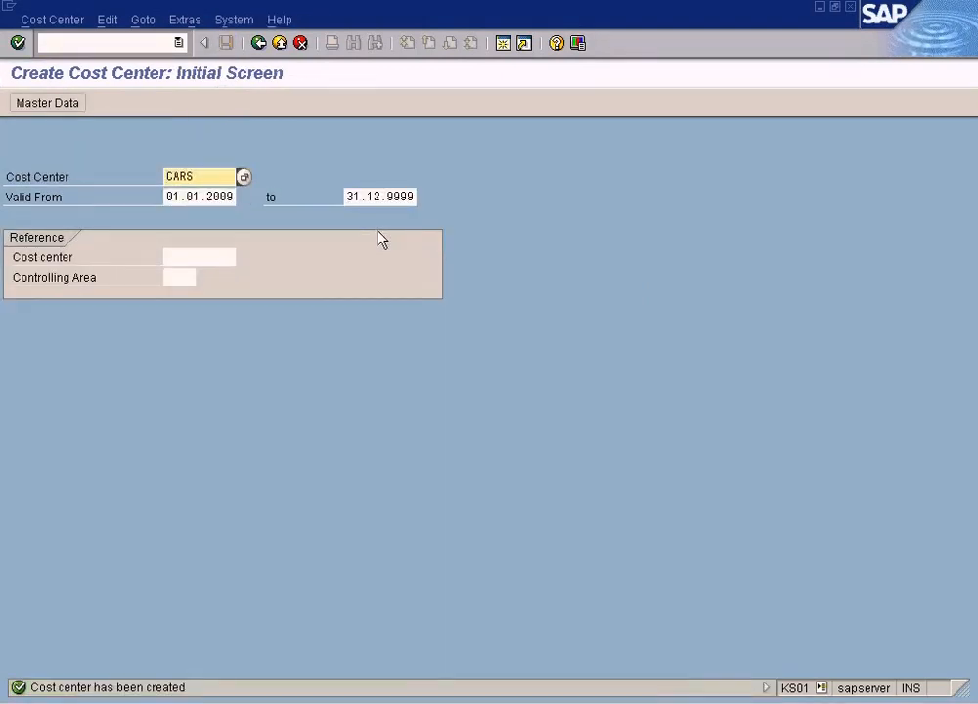
Start creating a new cost center named Bikes from the initial screen.
drag(206, 171, 127, 175)
key(alt+Tab)
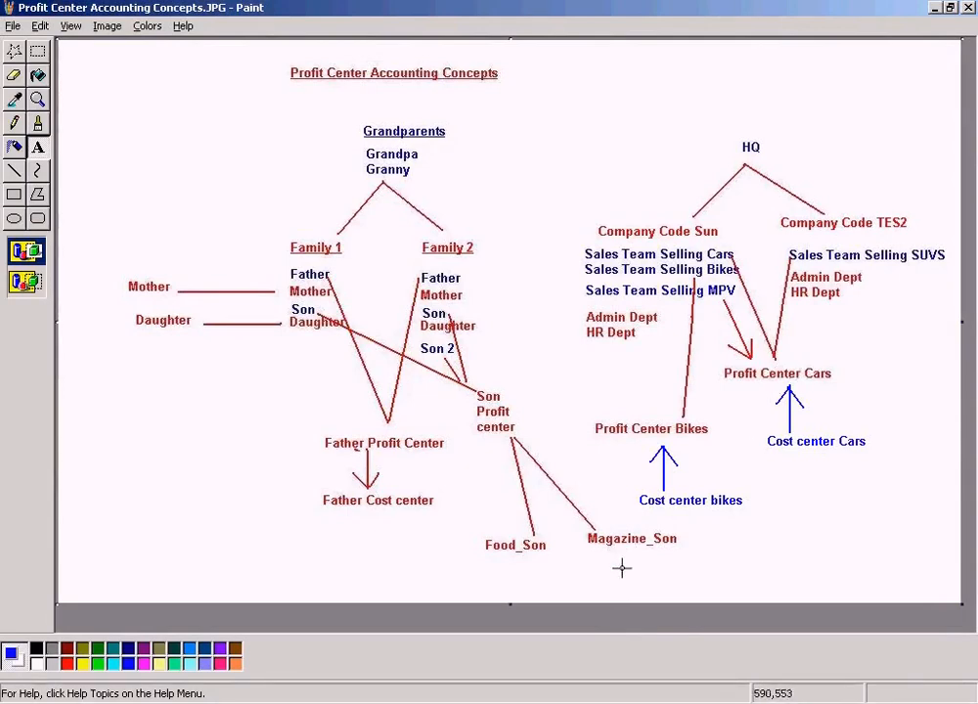
click(323, 702)
click(369, 676)
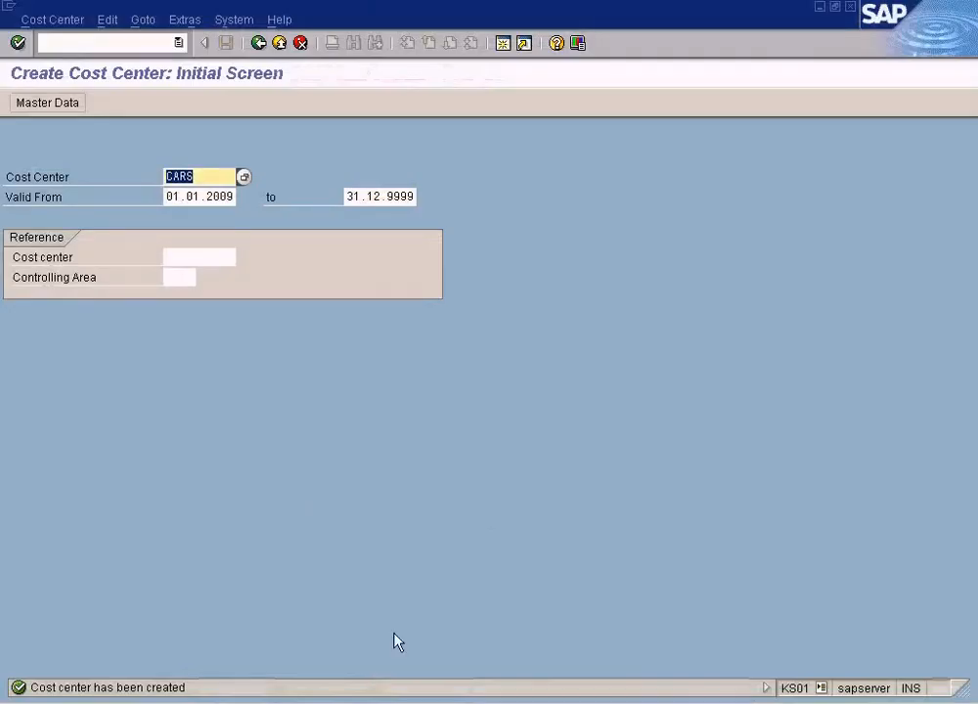
text(B1k)
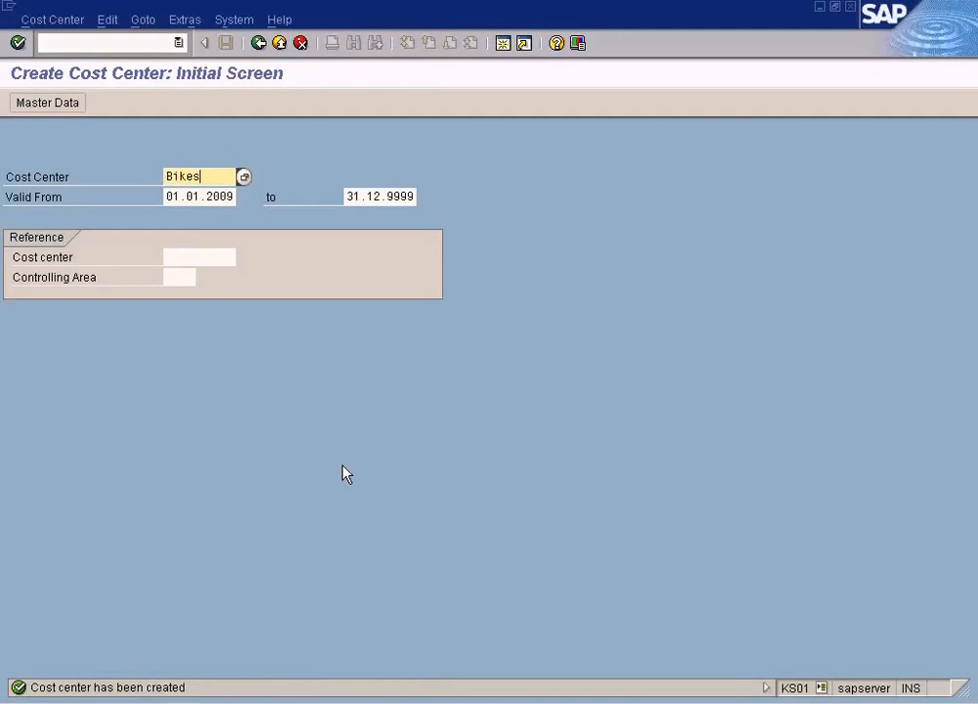
key(Return)
Enter Bikes as the new cost center's name and description, and Manager as person responsible.
text(Bike)
key(shift+Home)
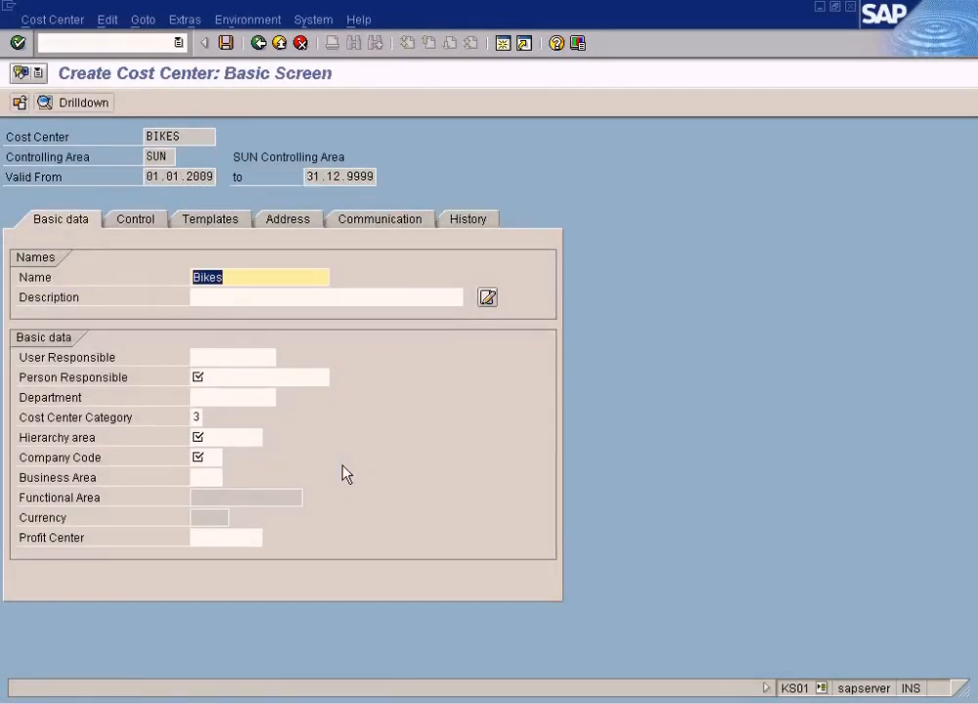
key(ctrl+c)
key(Tab)
key(ctrl+v)
click(254, 391)
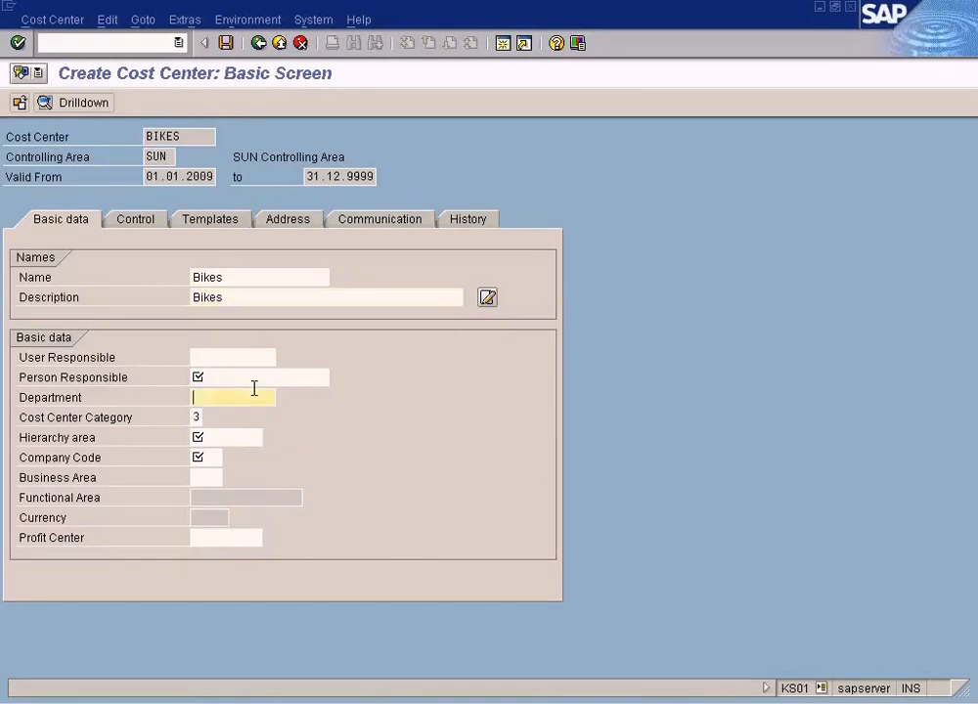
click(254, 377)
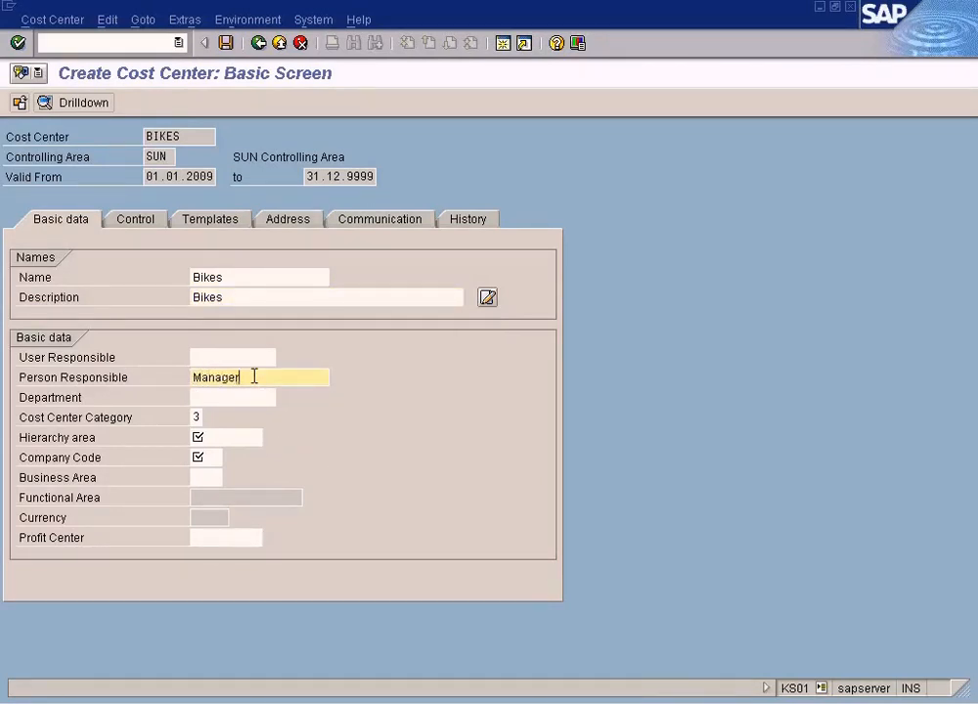
Set the hierarchy area and company code both to SUN using the search helps.
click(212, 432)
click(269, 437)
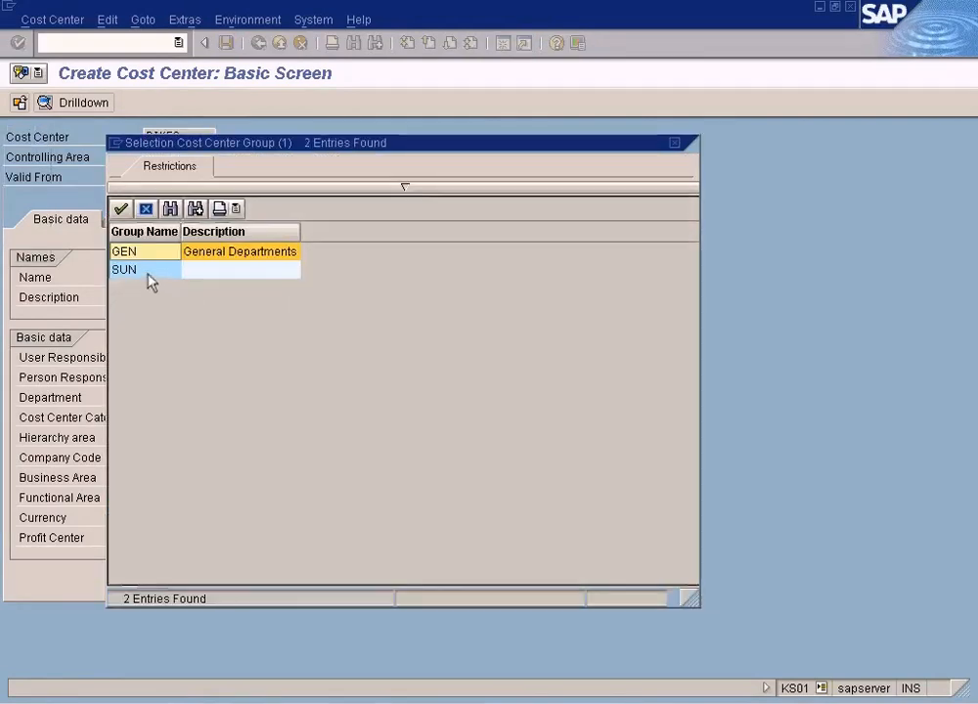
double_click(149, 272)
click(213, 457)
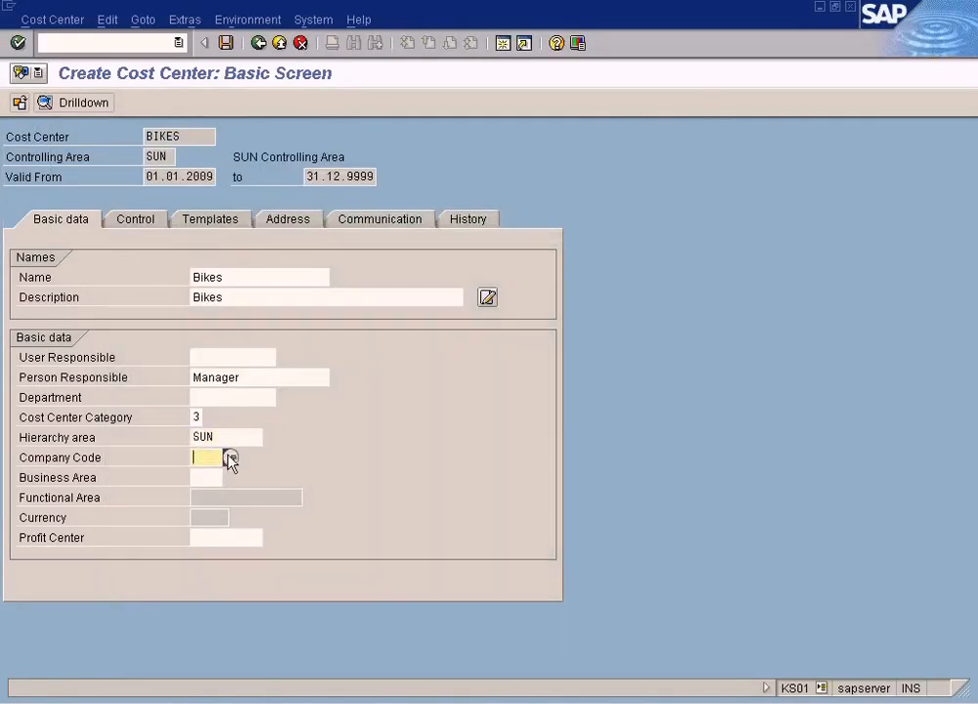
click(231, 458)
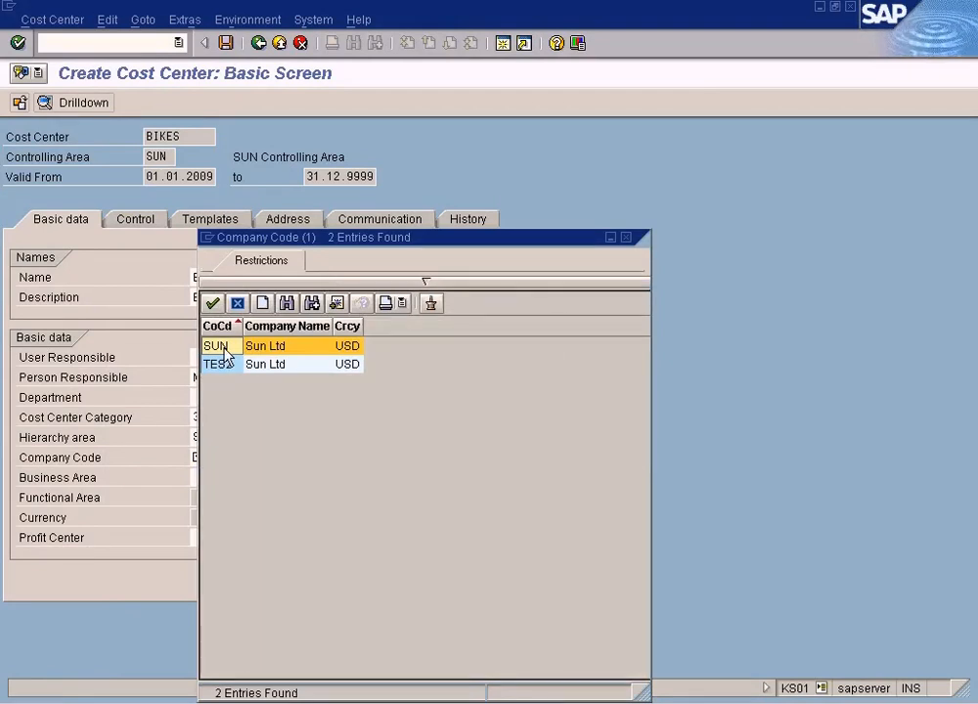
double_click(225, 348)
key(Tab)
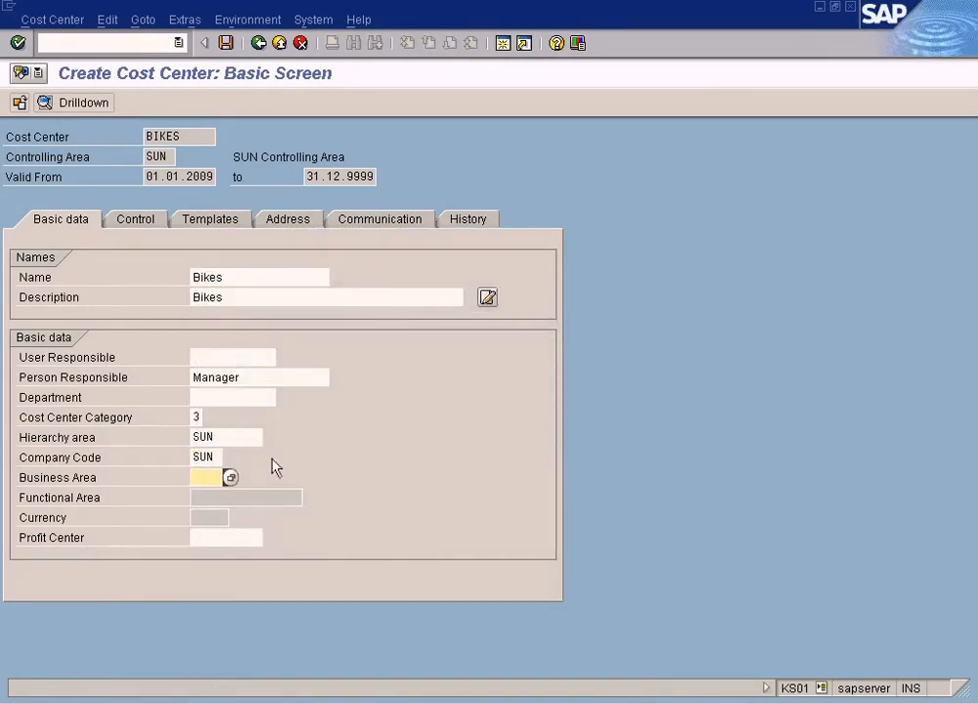
key(alt+Tab)
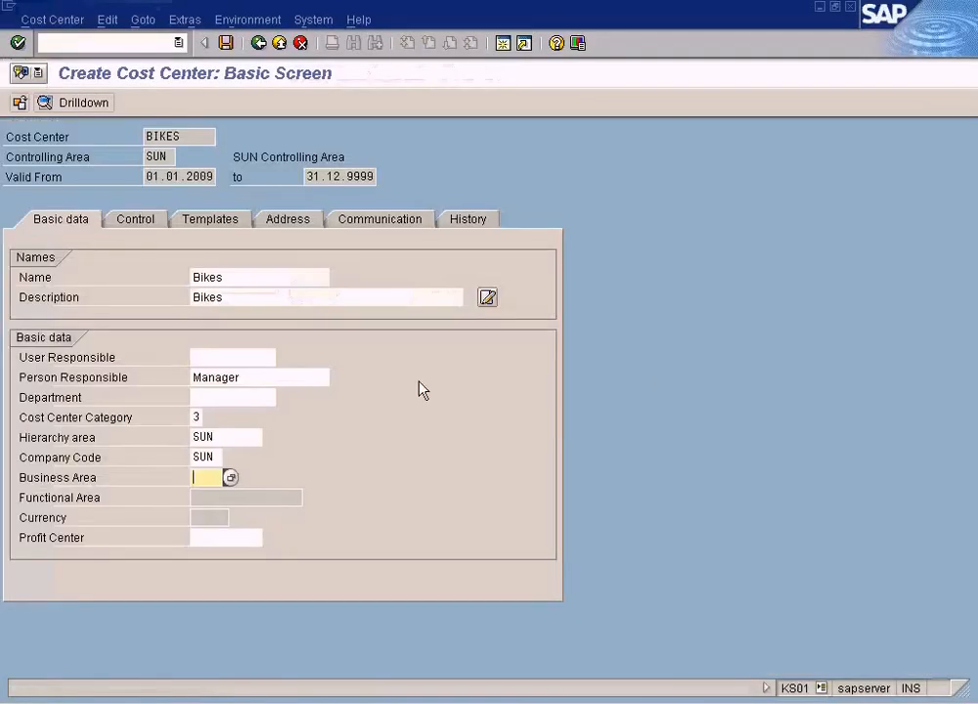
Set the business area to 0001 and the profit center to BIKES from the search helps.
click(231, 477)
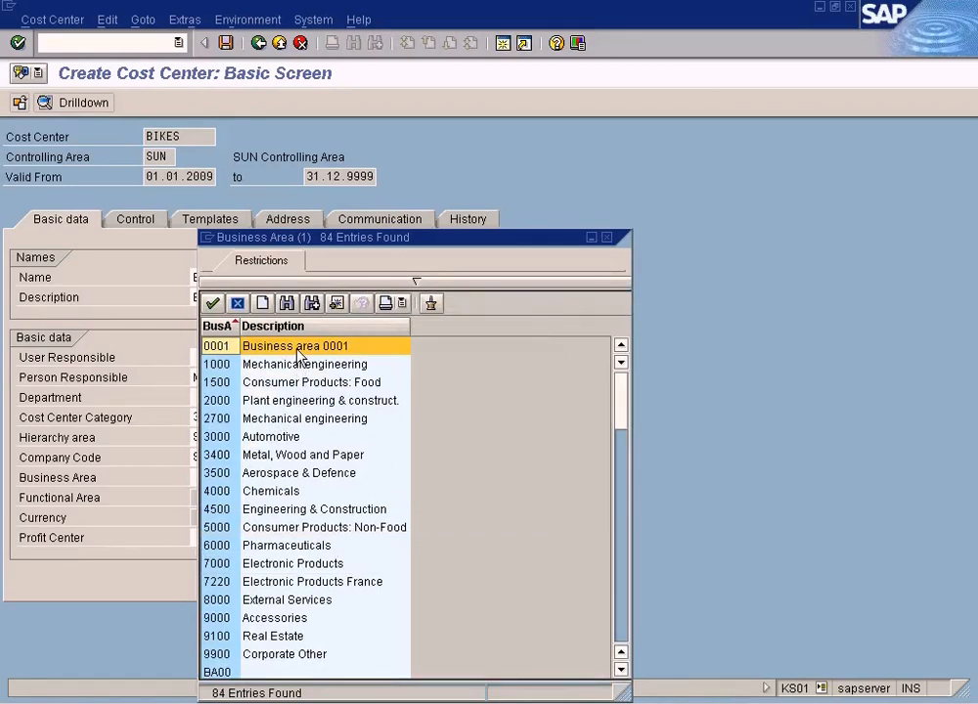
double_click(298, 347)
click(220, 537)
click(270, 537)
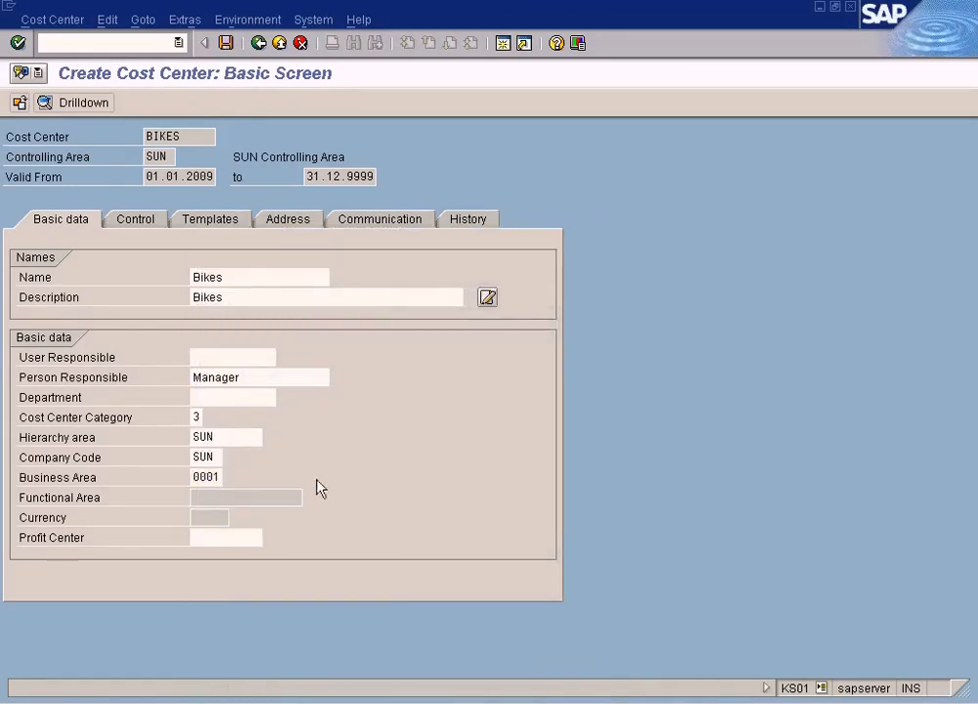
key(Delete)
key(Delete)
key(Delete)
key(Delete)
key(Delete)
key(Delete)
key(Delete)
key(Delete)
key(Delete)
key(Delete)
key(Return)
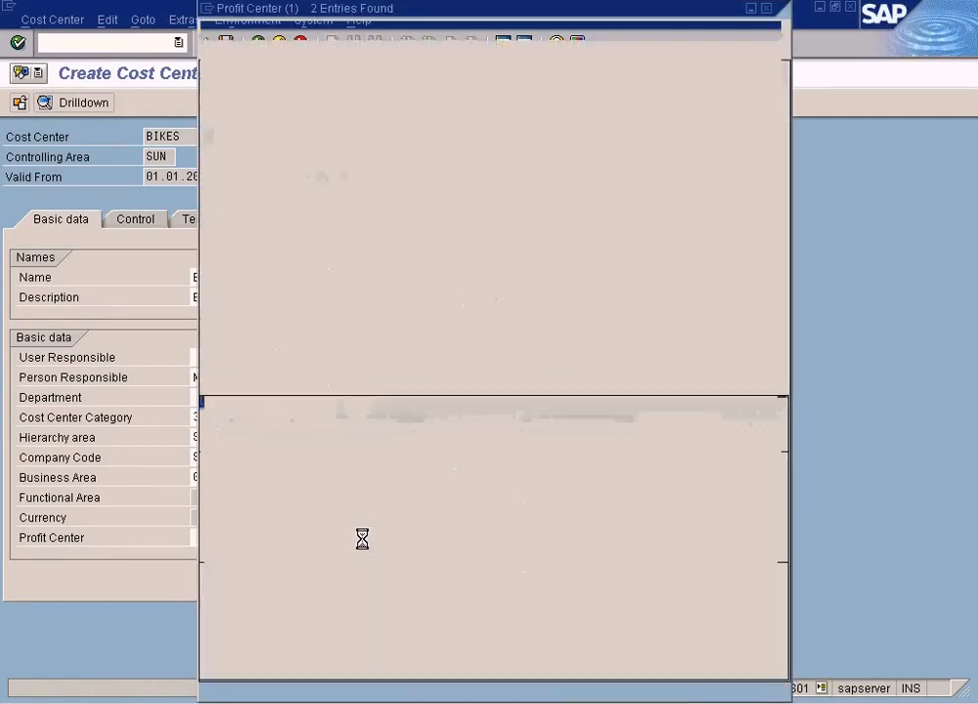
double_click(224, 125)
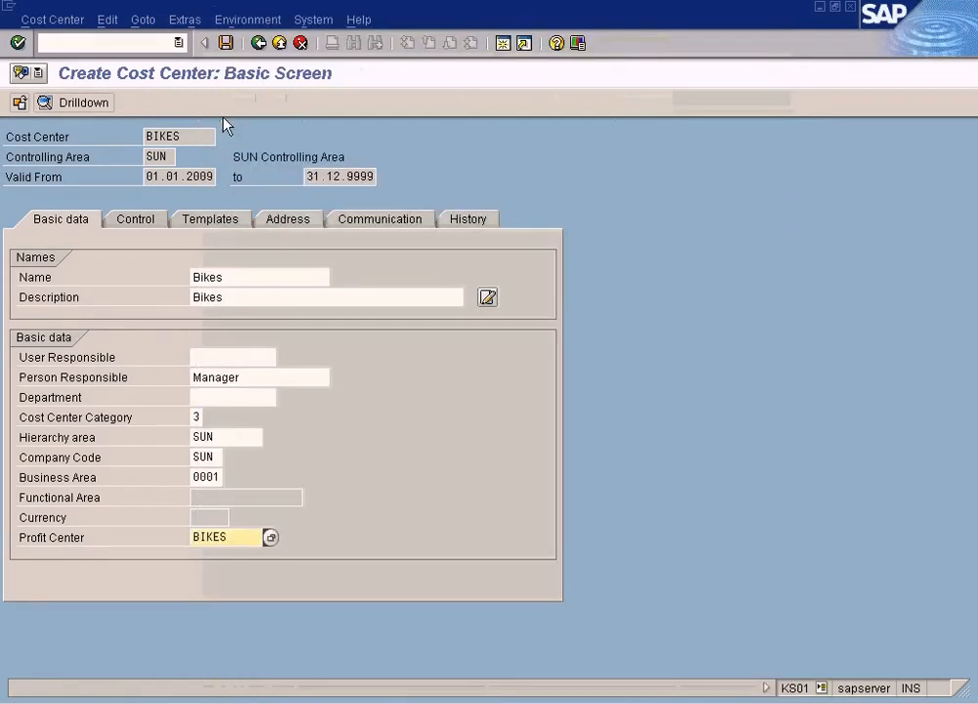
Save the Bikes cost center and switch to the Profit Center Accounting Concepts diagram.
click(226, 43)
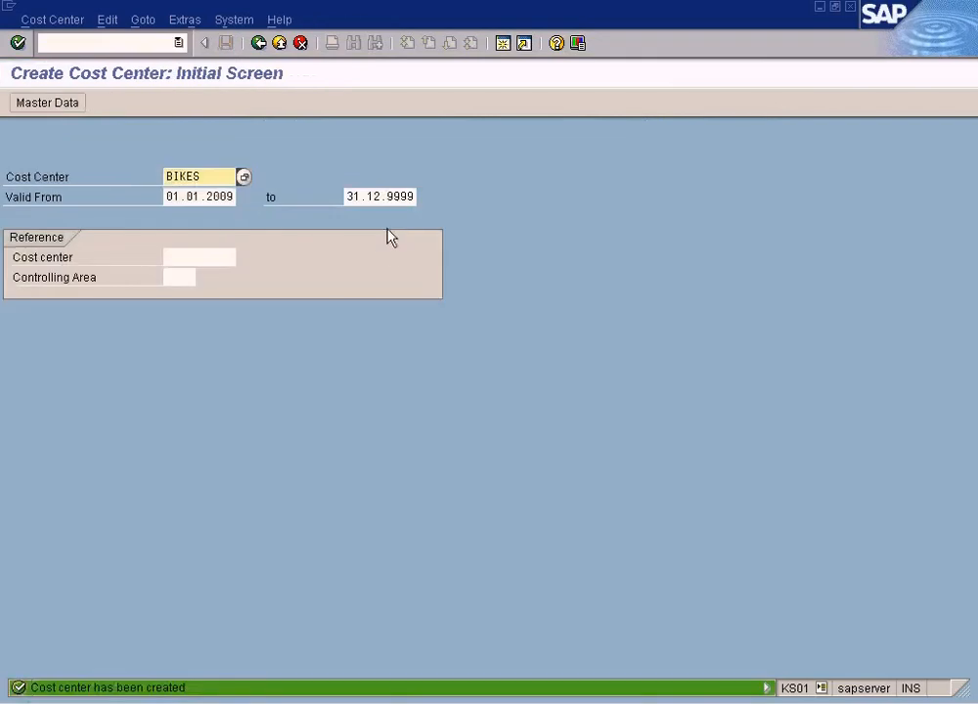
click(638, 695)
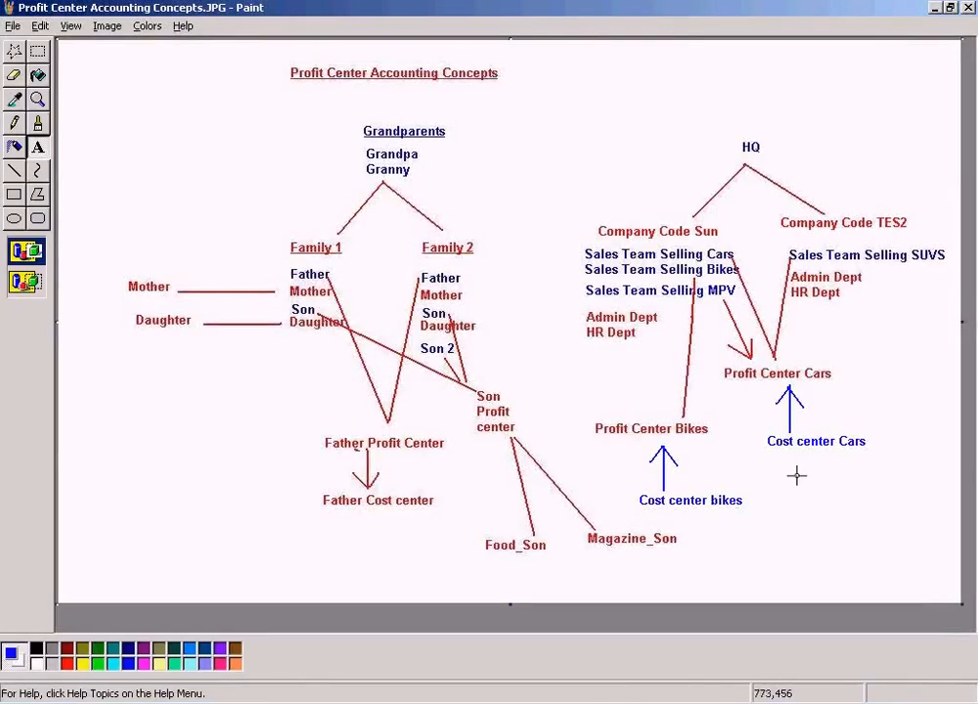
drag(767, 425, 893, 455)
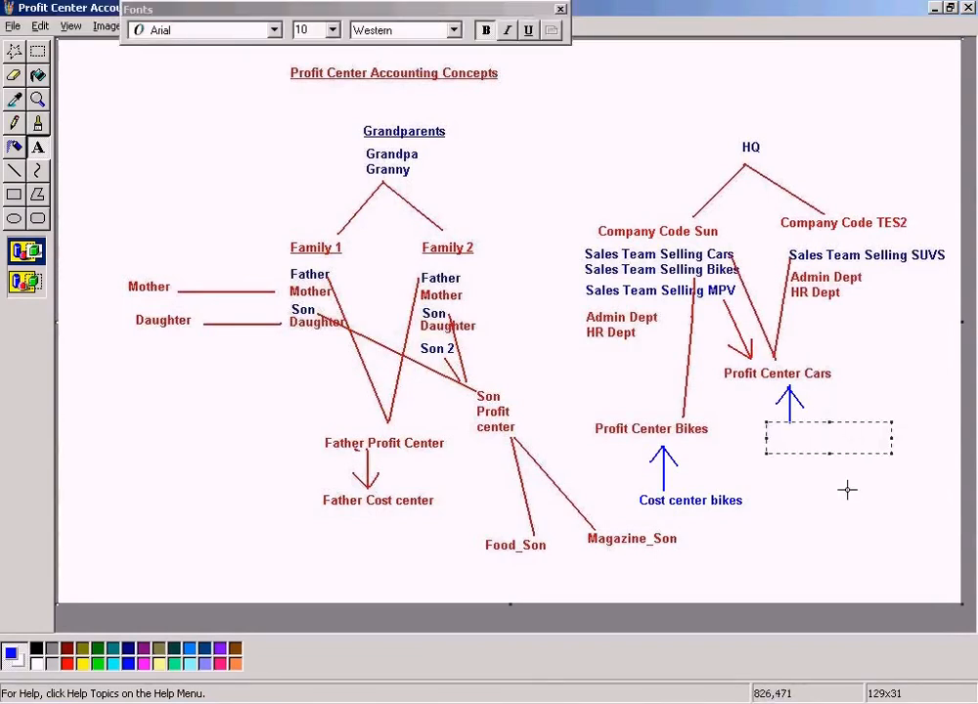
click(609, 338)
click(42, 55)
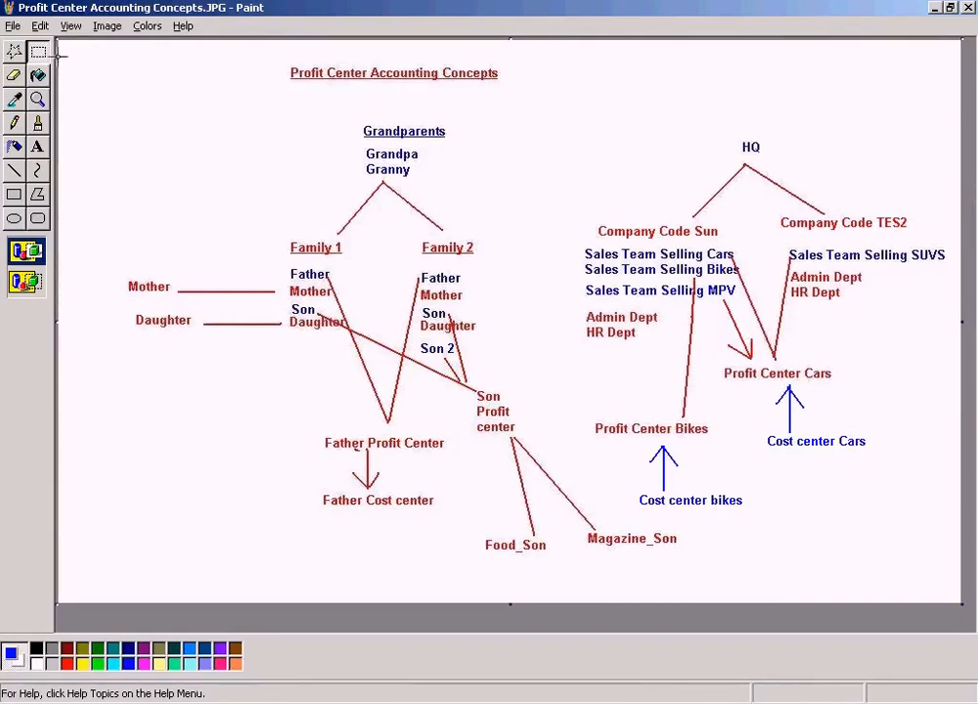
Move the Cost center Cars label slightly to the left.
drag(757, 431, 840, 445)
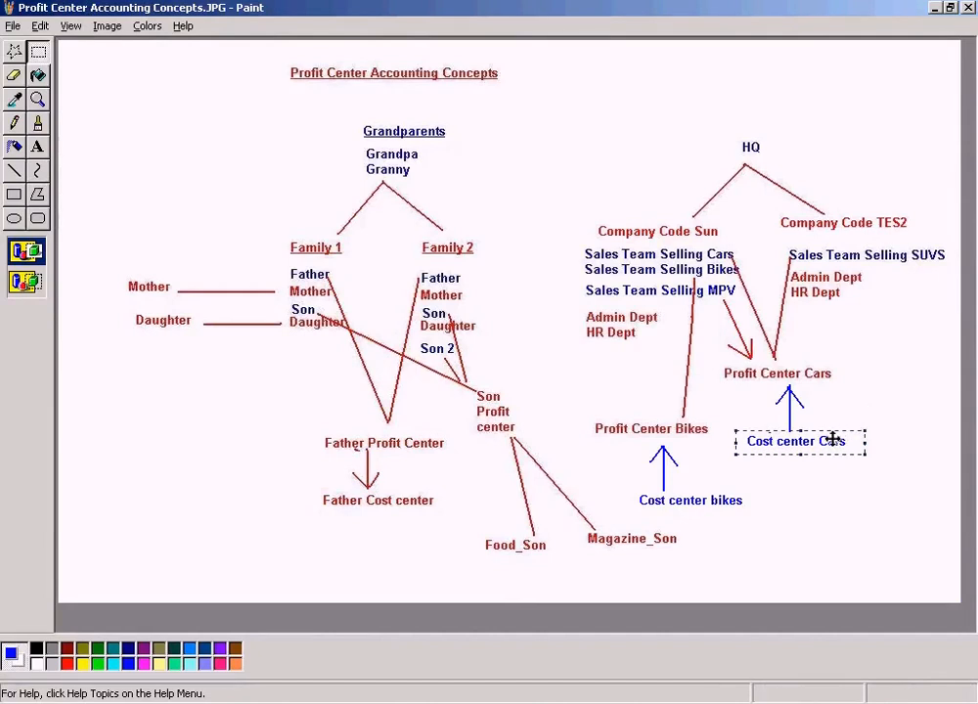
drag(832, 441, 825, 441)
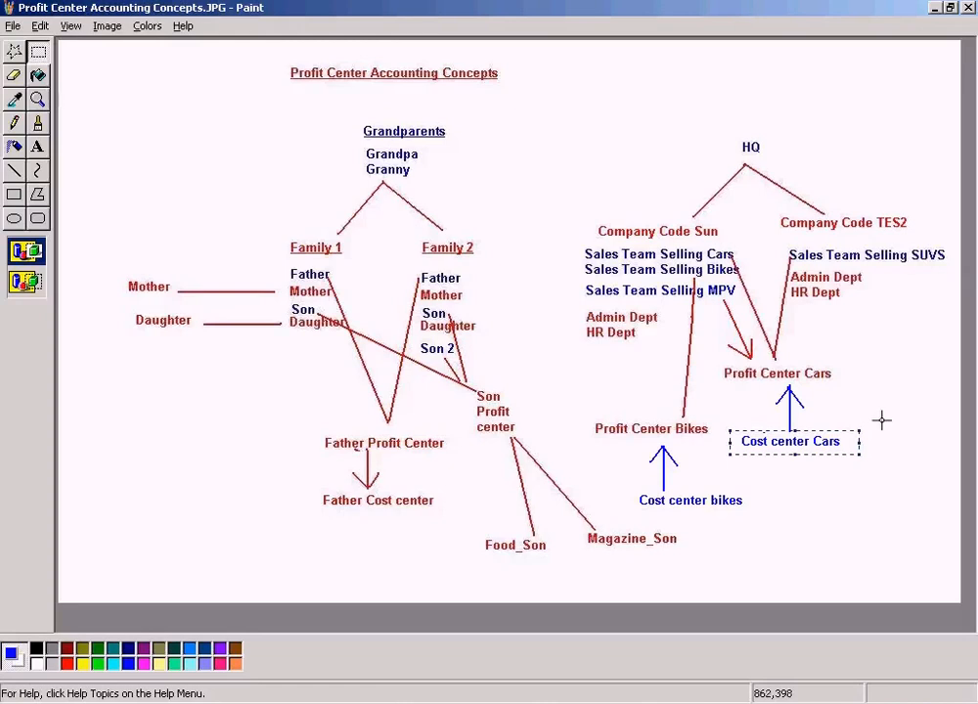
Overwrite the Cars label with blue text reading Cost Center Cars For Sun.
click(37, 146)
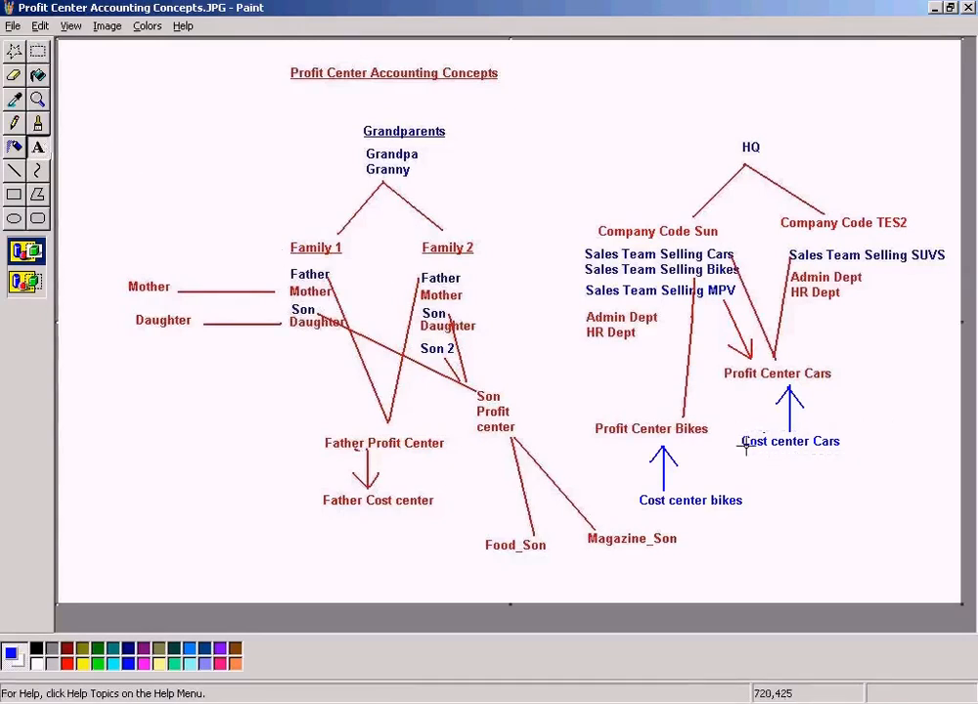
drag(733, 430, 853, 450)
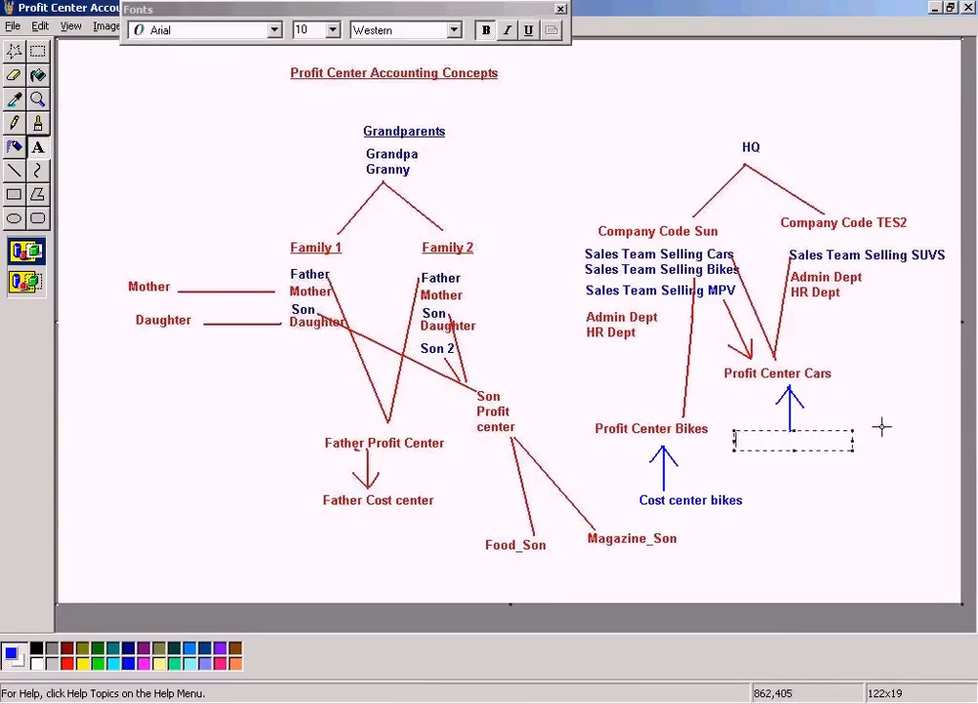
text(Cost Center Cars)
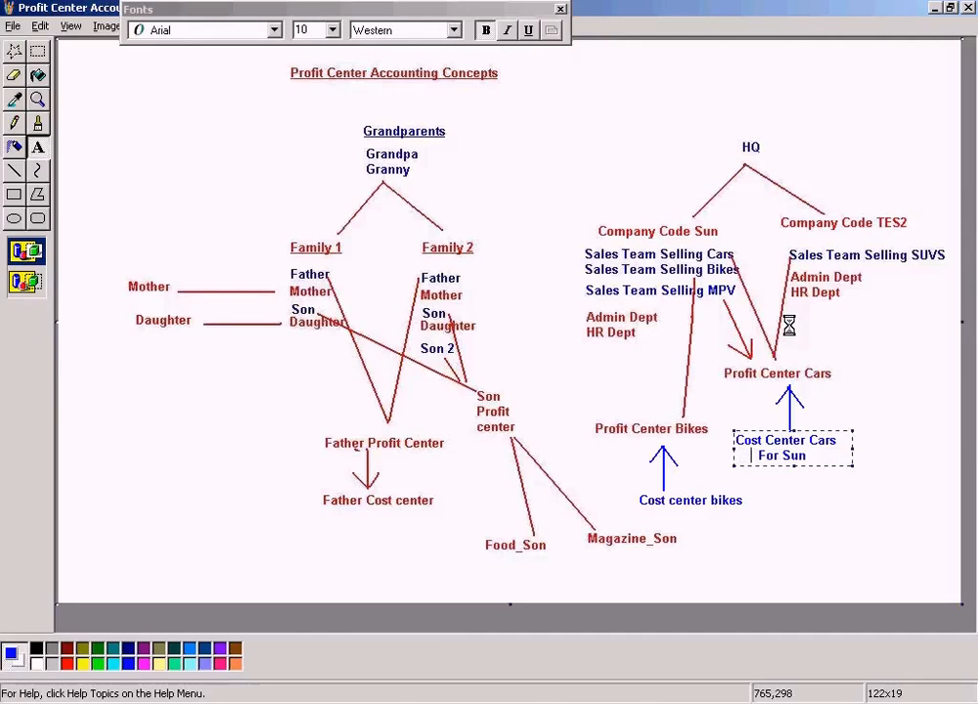
key(ctrl+a)
key(ctrl+c)
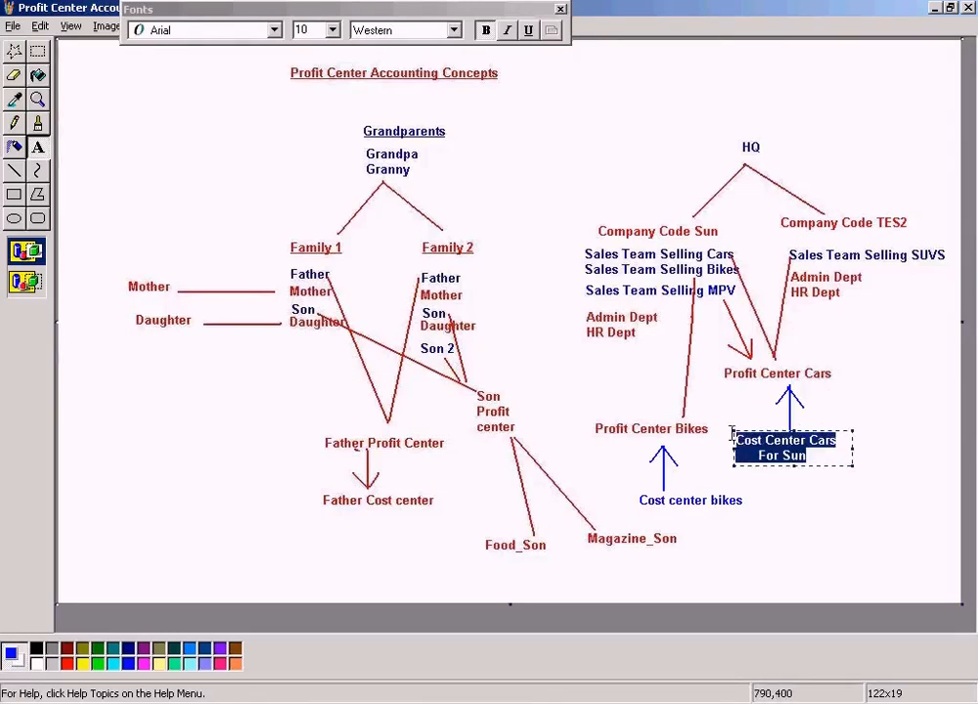
click(888, 384)
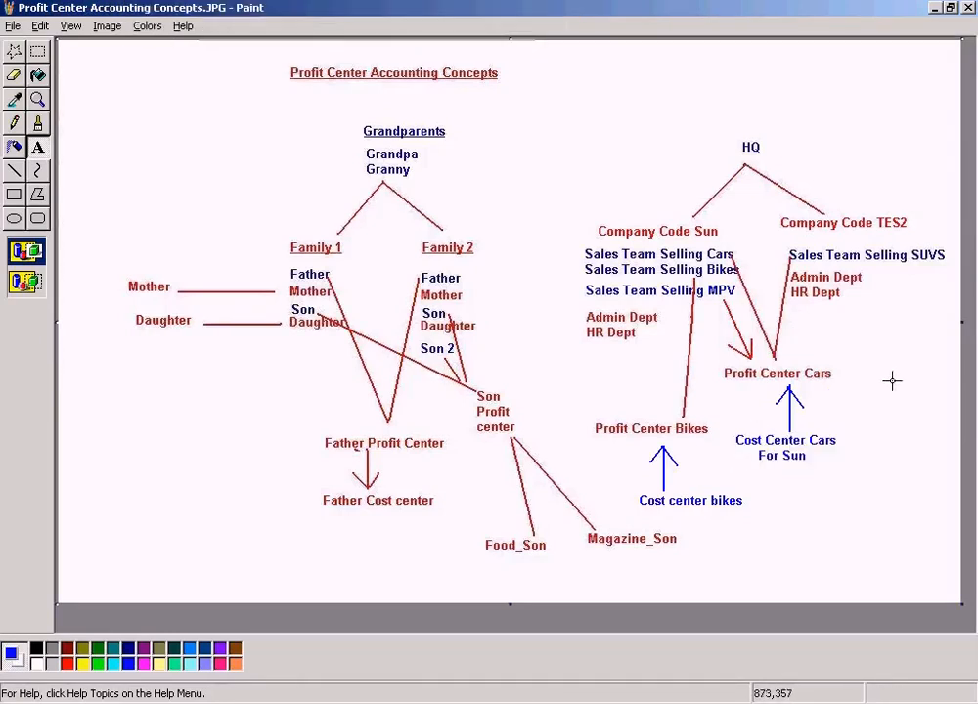
Draw a blue arrow pointing up-left toward Profit Center Cars from the lower right.
click(15, 170)
drag(837, 386, 915, 428)
mouse_move(836, 386)
mouse_down()
mouse_move(836, 401)
mouse_move(849, 371)
mouse_up()
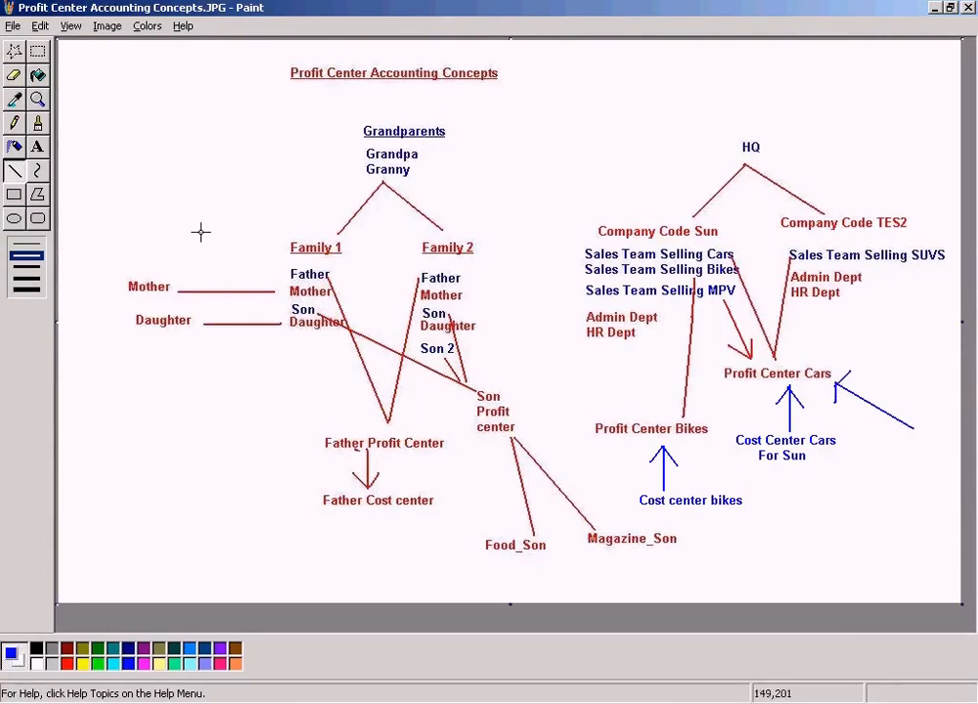
Add a label Cost Center Cars For TES2 at the new arrow's tail by pasting and editing the copied text.
click(37, 147)
drag(878, 415, 962, 465)
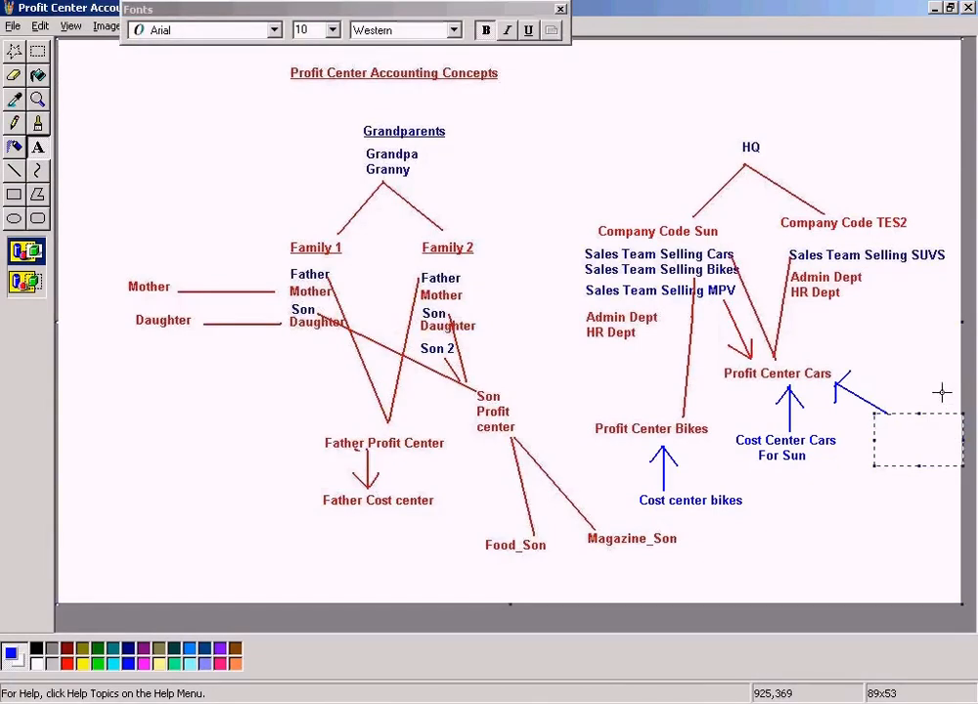
key(ctrl+v)
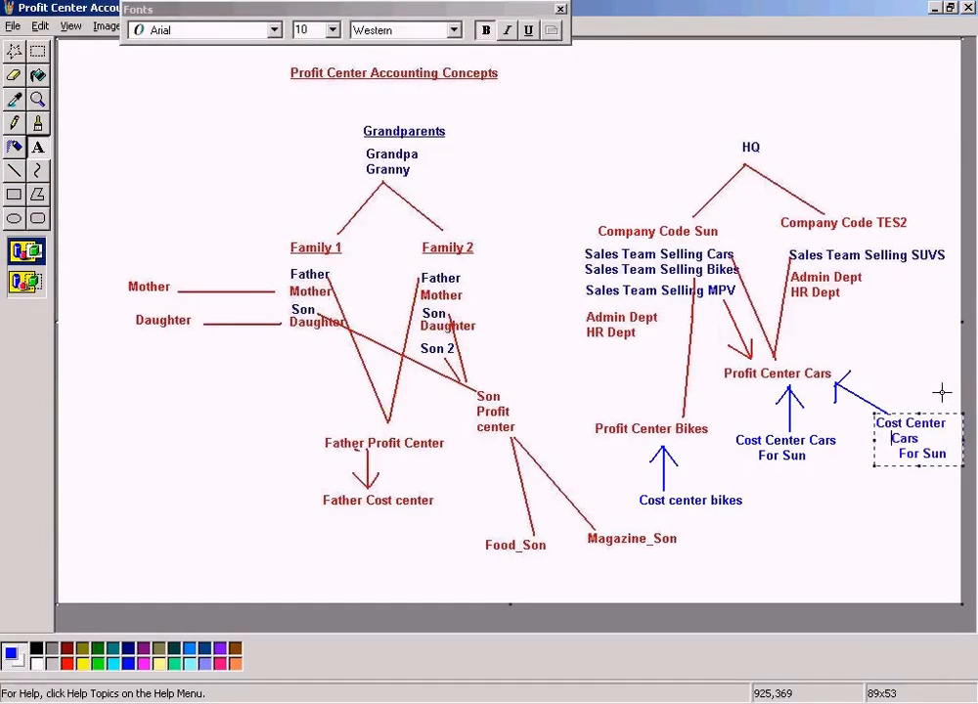
key(Down)
key(BackSpace)
key(BackSpace)
key(BackSpace)
key(BackSpace)
key(BackSpace)
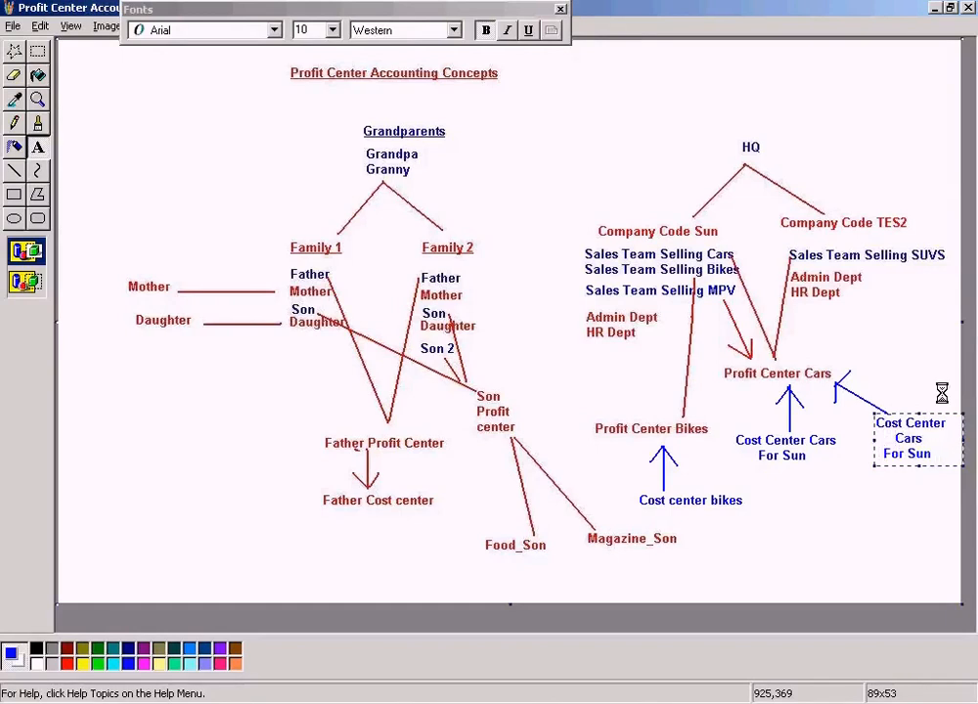
key(BackSpace)
key(BackSpace)
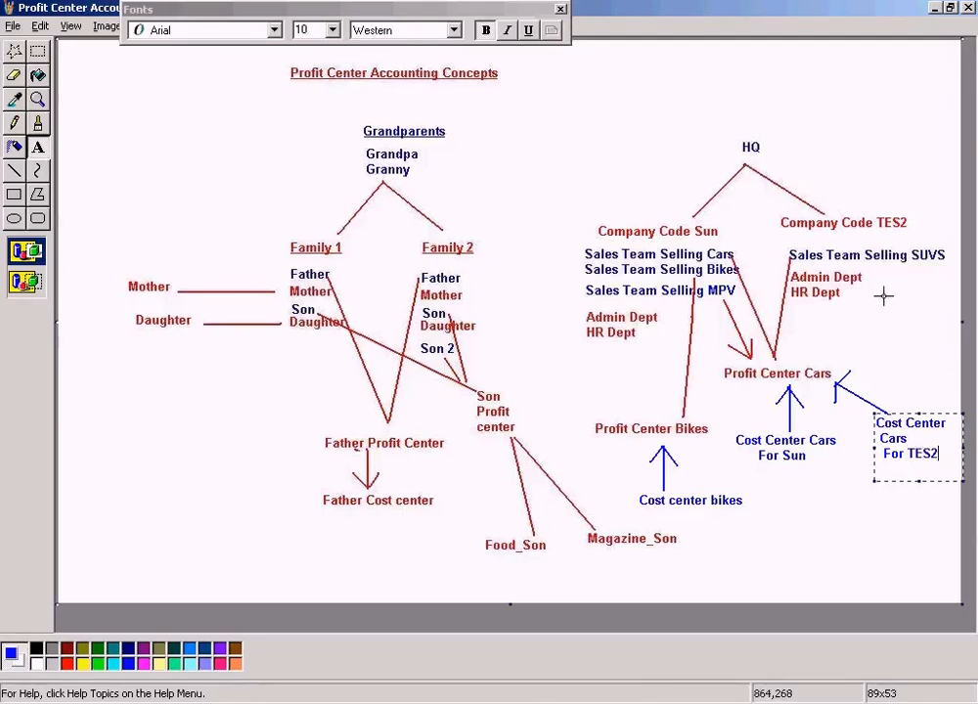
click(878, 331)
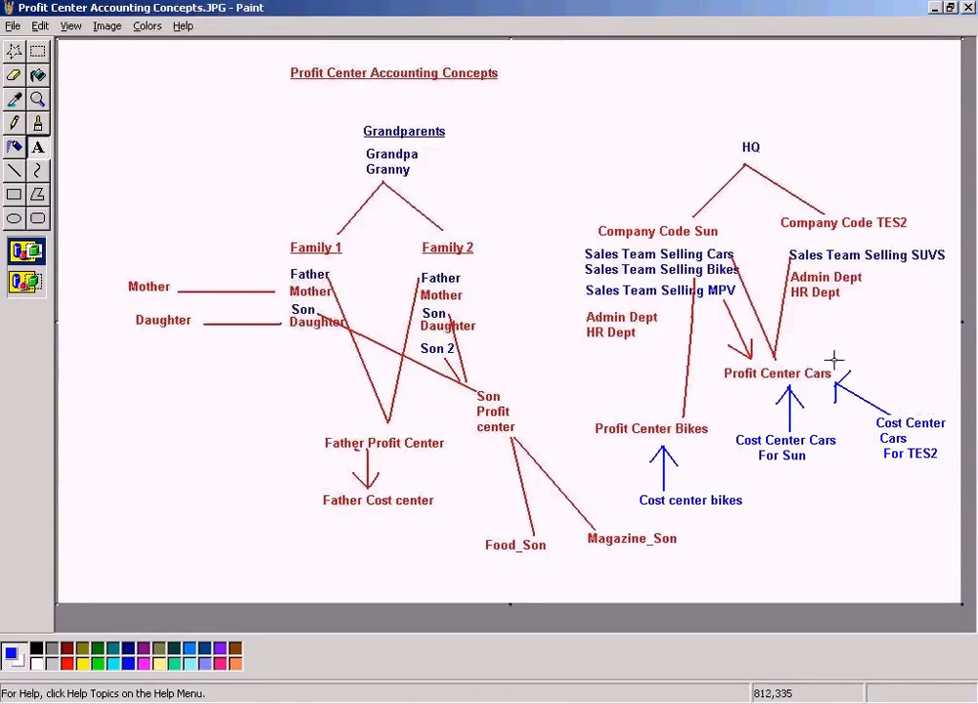
click(20, 49)
drag(836, 365, 949, 491)
drag(738, 392, 845, 474)
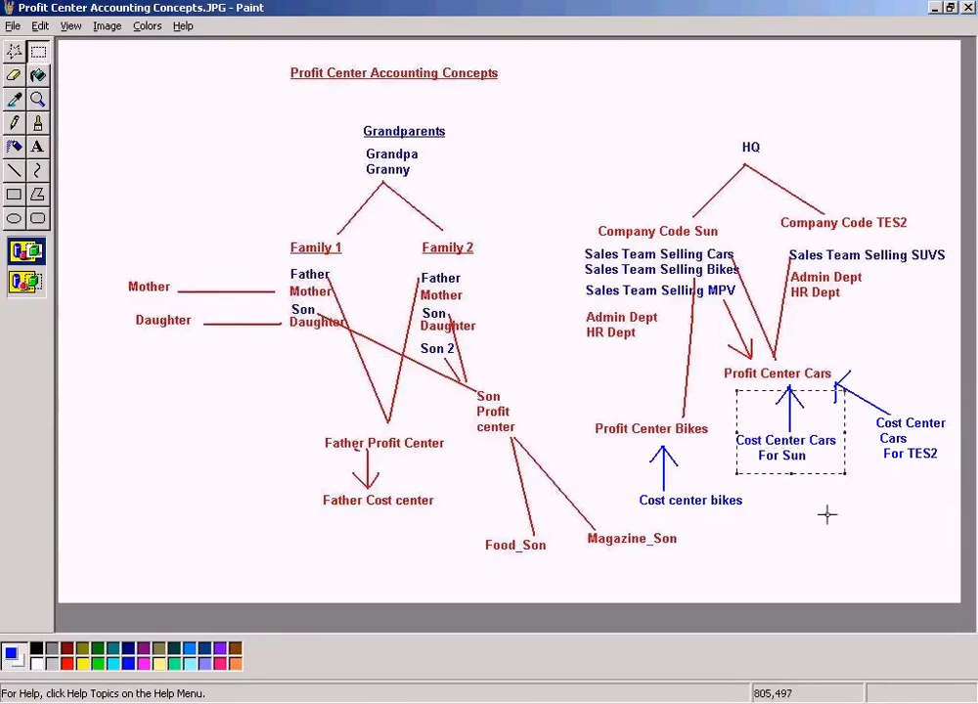
Return to SAP and display the master data of the Cars cost center.
click(367, 700)
click(371, 677)
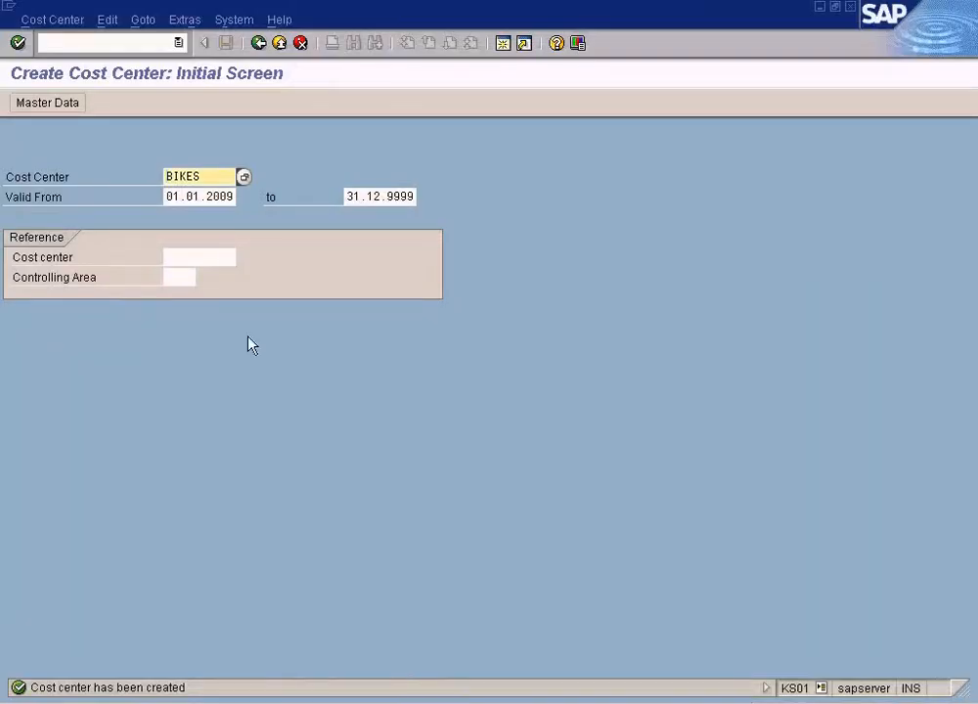
double_click(211, 179)
text(cars)
click(58, 24)
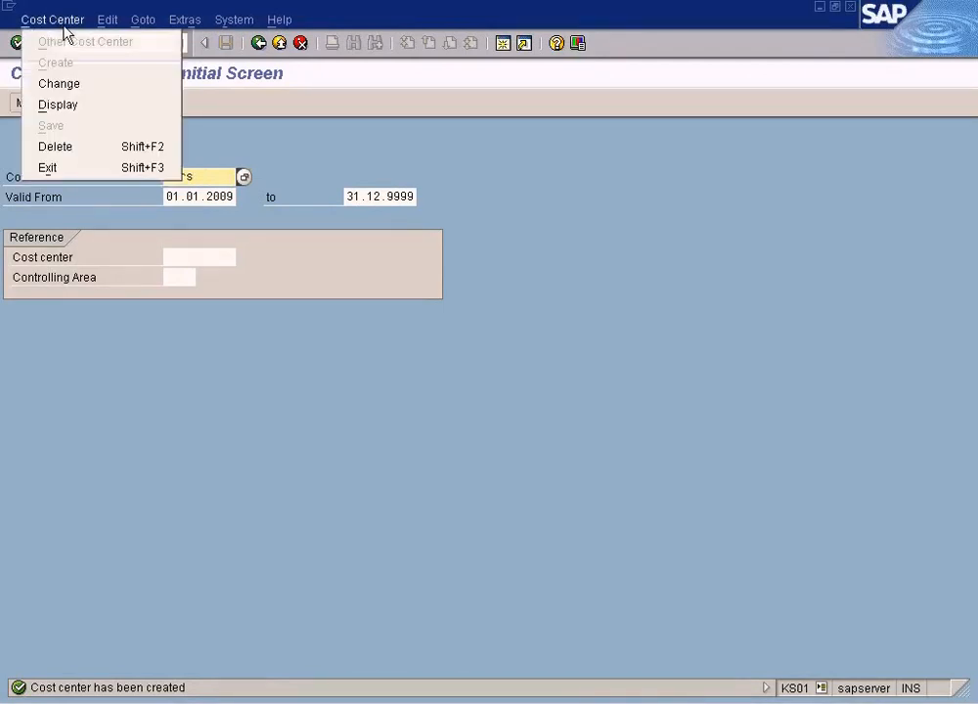
click(68, 110)
drag(220, 177, 121, 179)
text(cars)
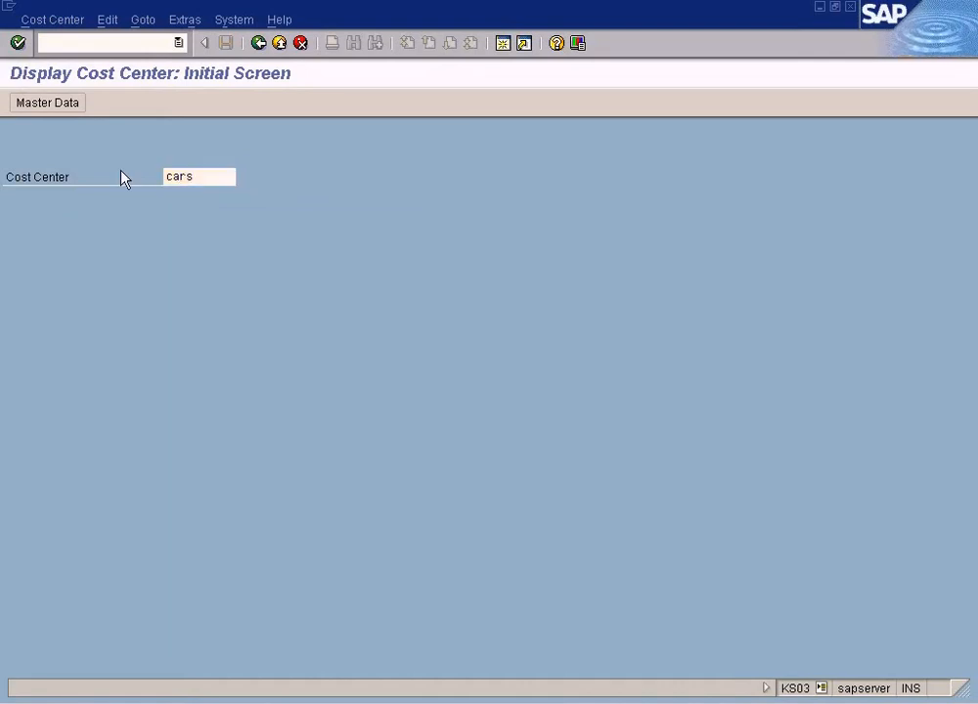
key(Return)
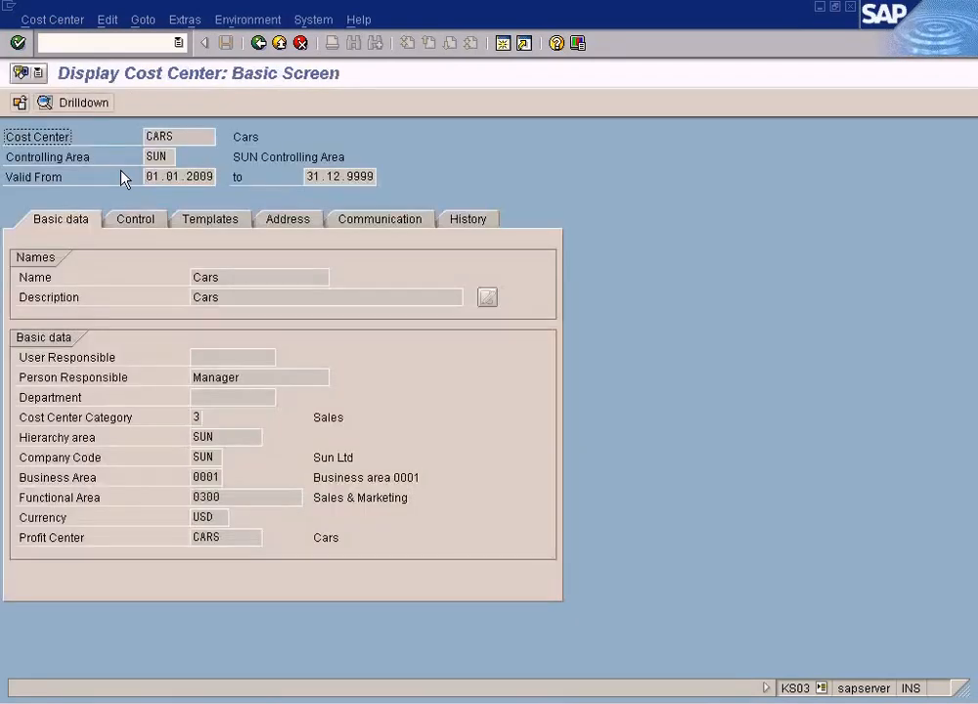
double_click(208, 456)
Review the Cars cost center's profit center assignment and the TES2 cost center label on the diagram.
click(162, 141)
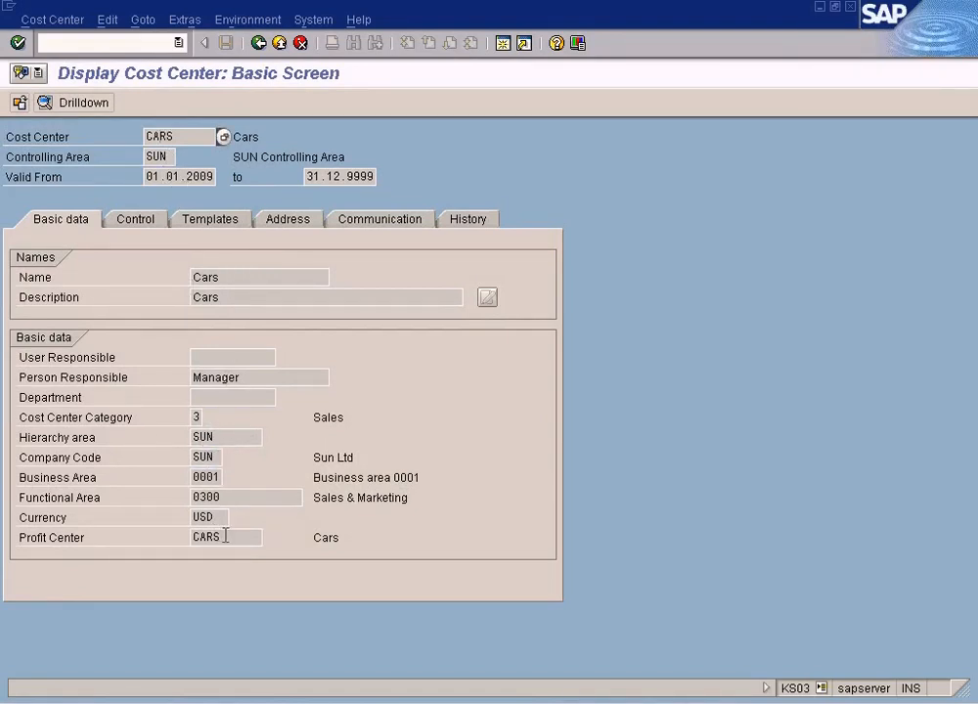
double_click(225, 535)
key(alt+Tab)
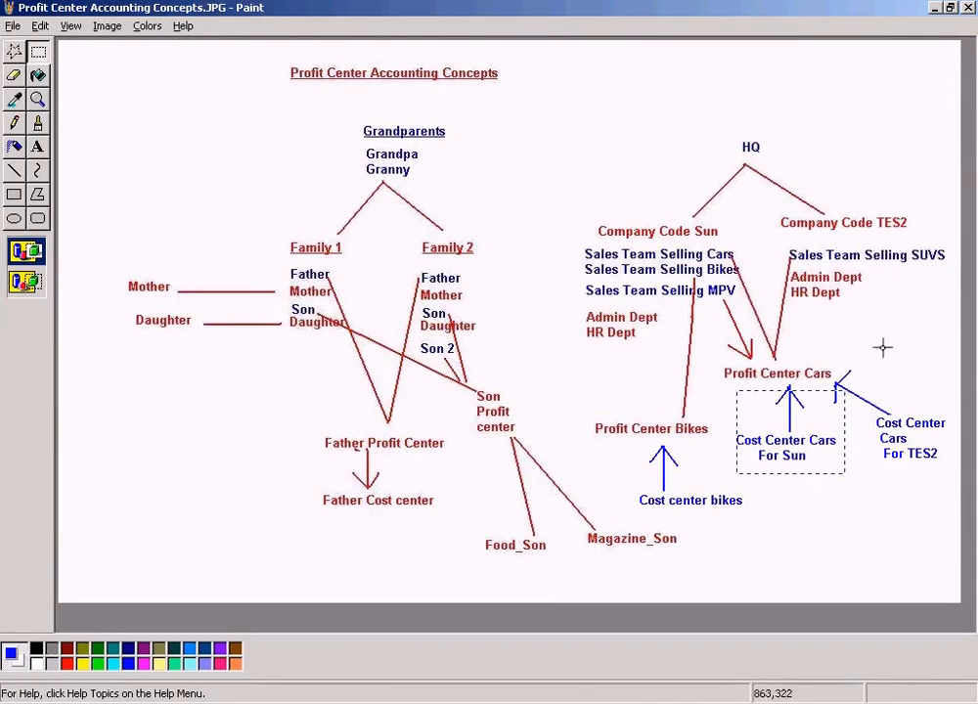
drag(834, 356, 932, 467)
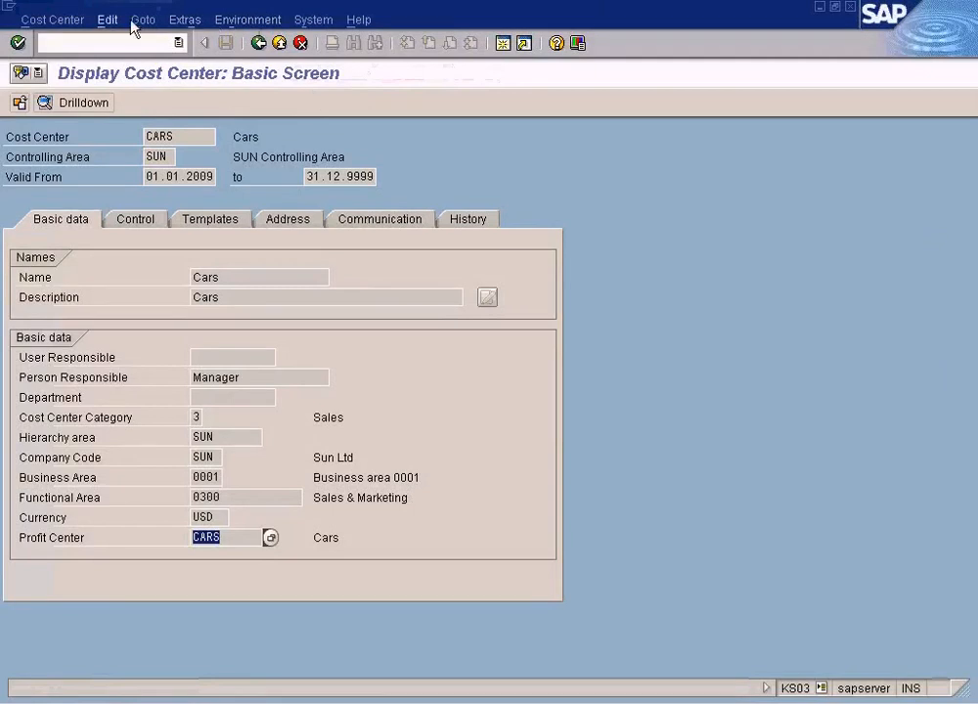
Start creating a new cost center CARS2 valid from 01.01.2009.
click(59, 23)
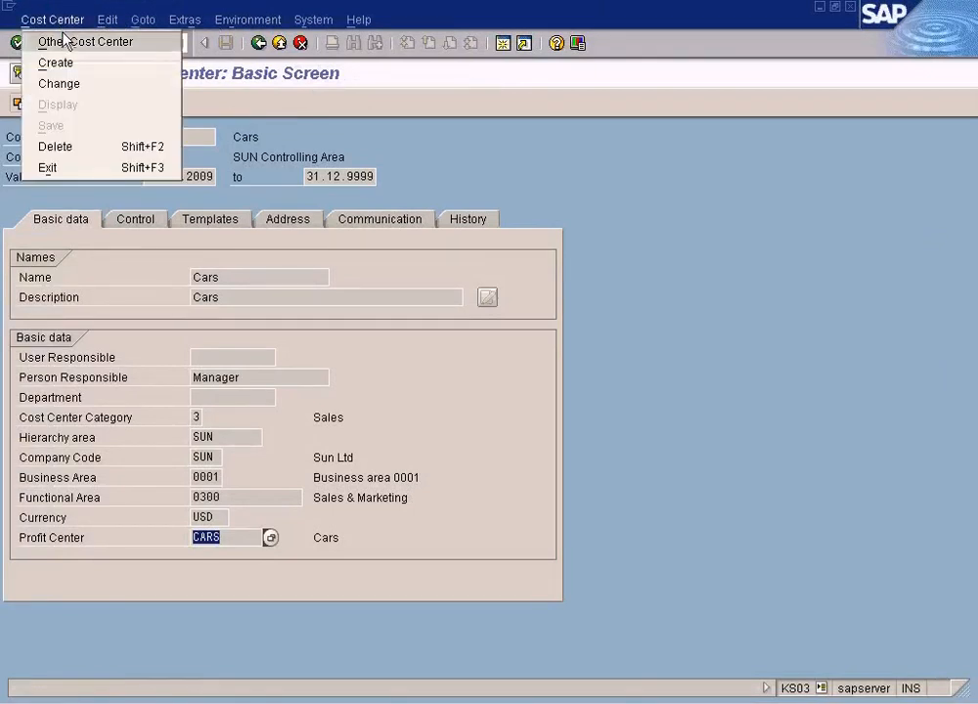
click(98, 65)
click(211, 176)
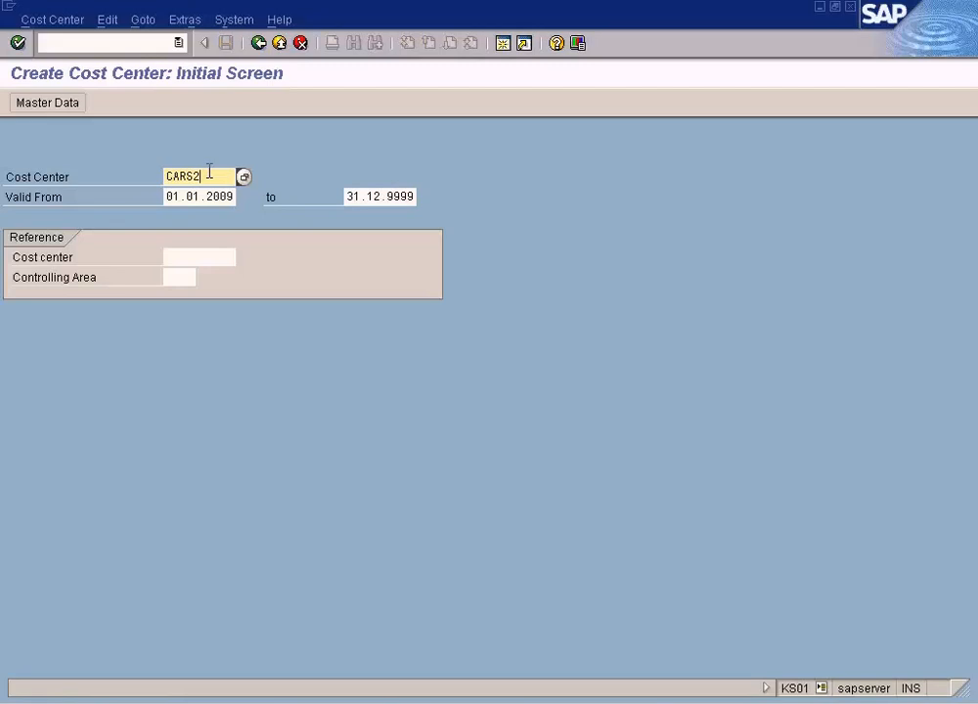
key(Return)
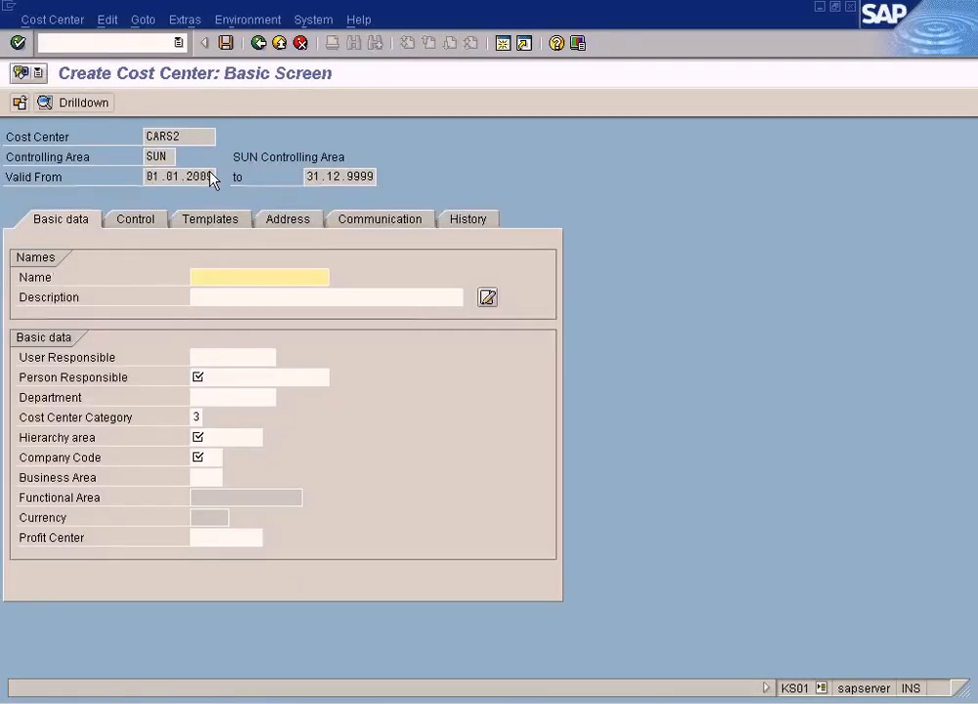
Set the cost center's name to CARS2 and its description to CARS2 for tes2.
drag(182, 137, 106, 134)
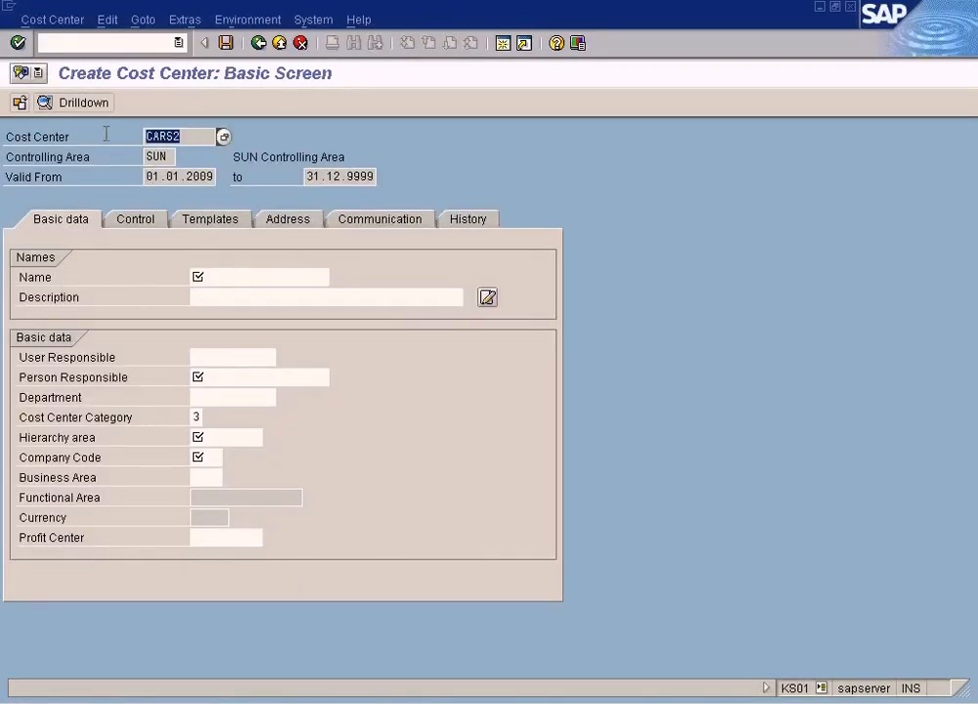
key(ctrl+c)
click(230, 277)
key(ctrl+v)
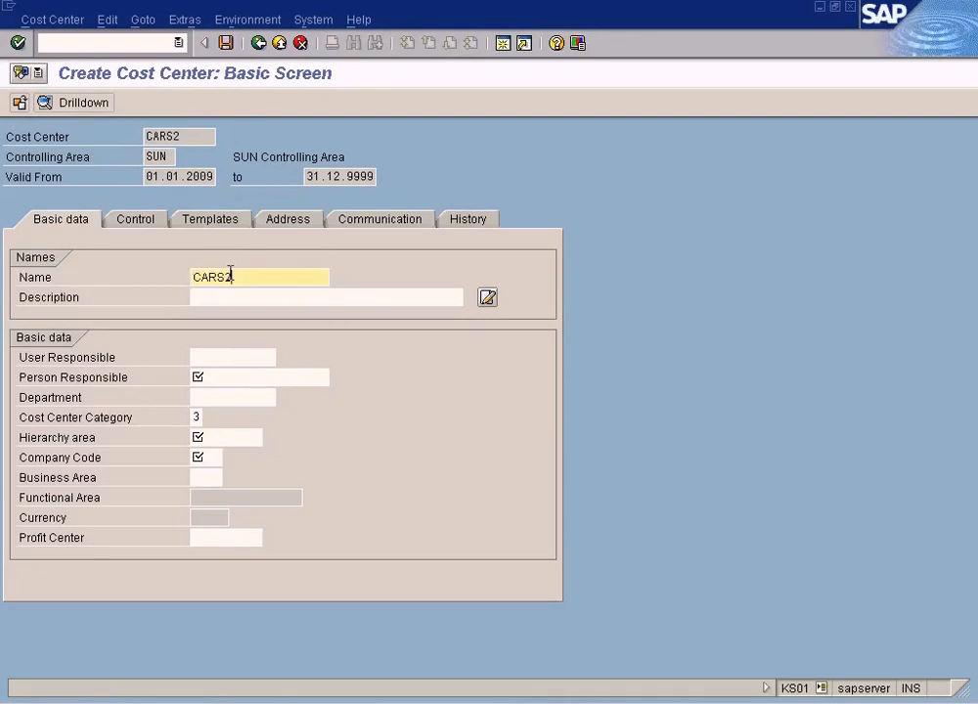
click(262, 293)
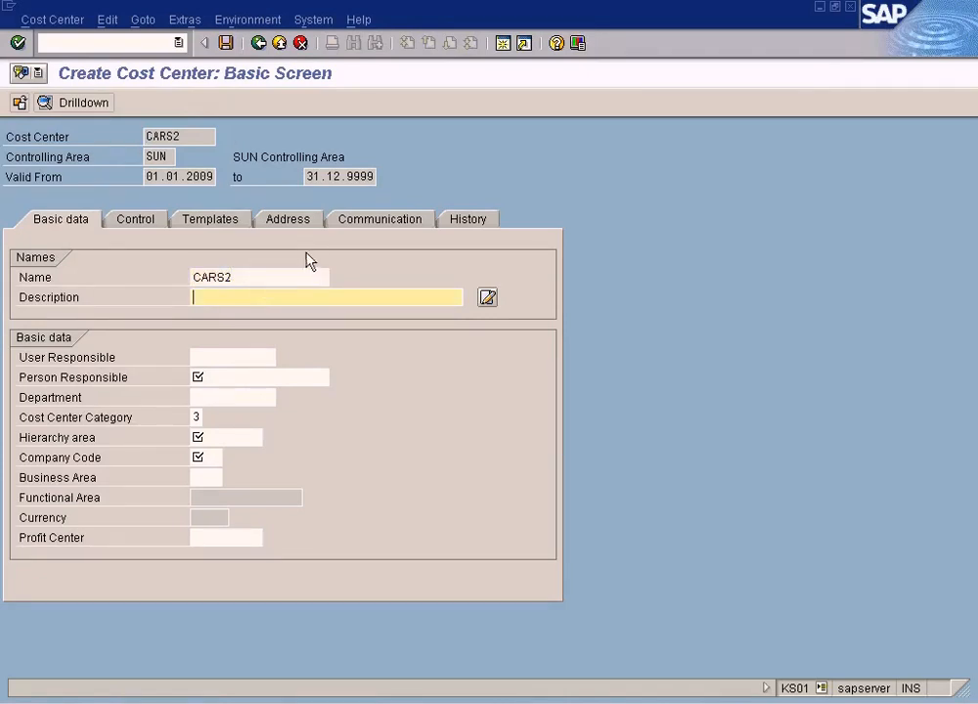
key(ctrl+v)
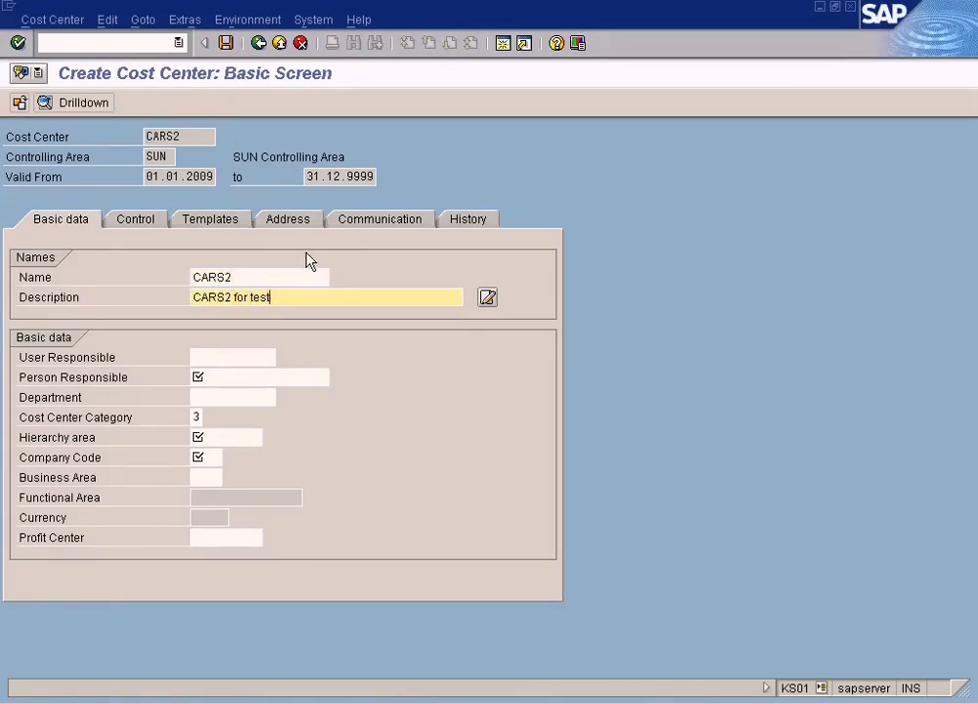
Set the person responsible to Manager and pick SUN as the hierarchy area.
click(239, 377)
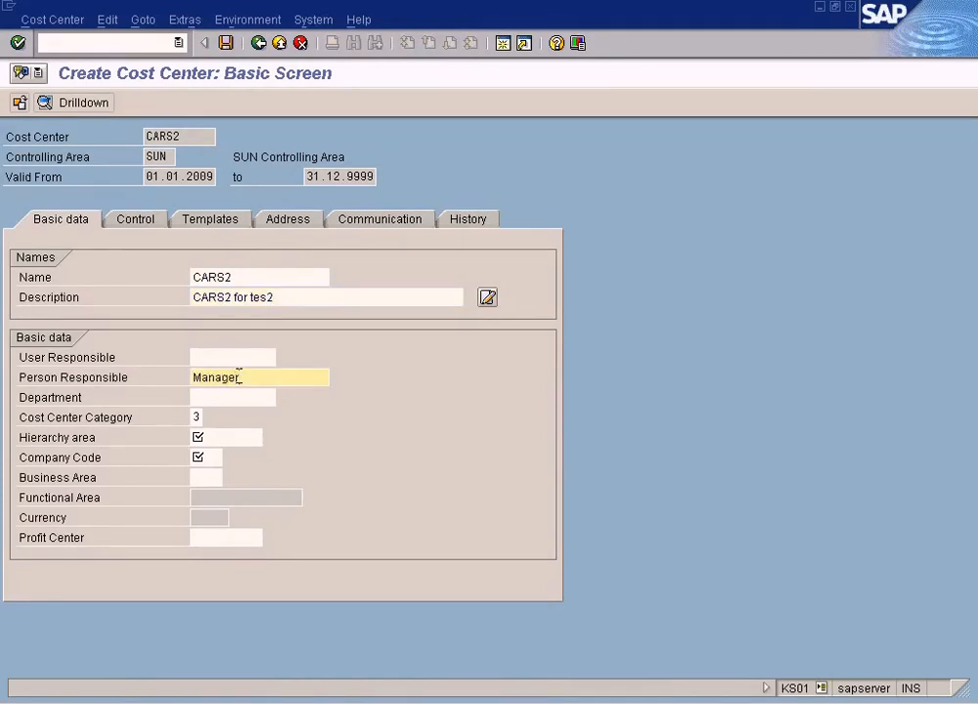
click(228, 437)
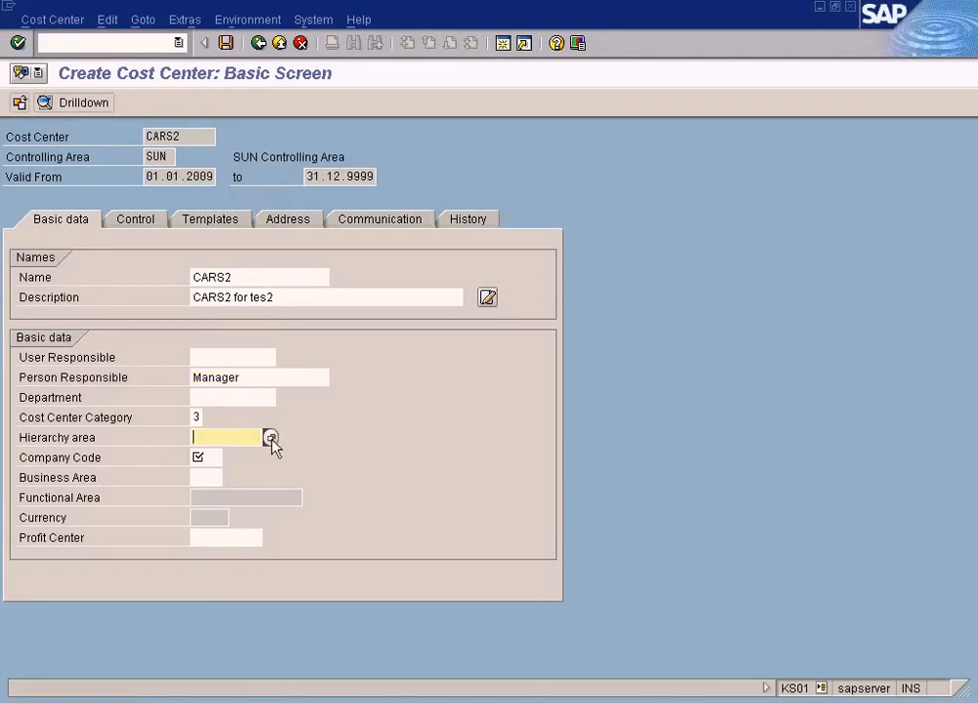
click(271, 438)
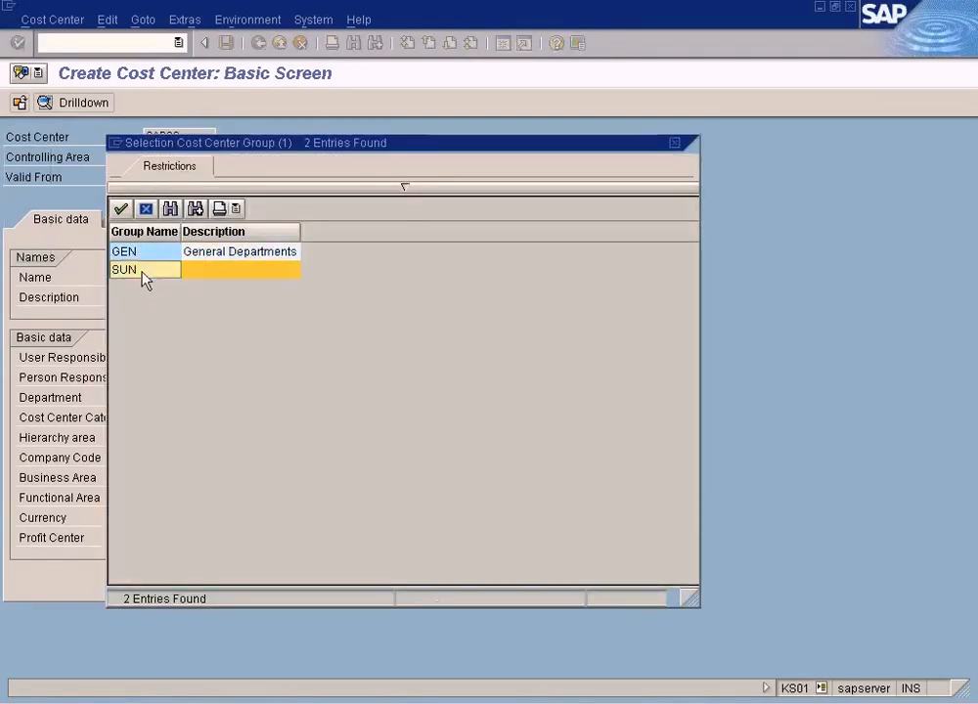
double_click(142, 274)
Pick TES2 as the company code and CARS as the profit center.
click(209, 456)
click(230, 458)
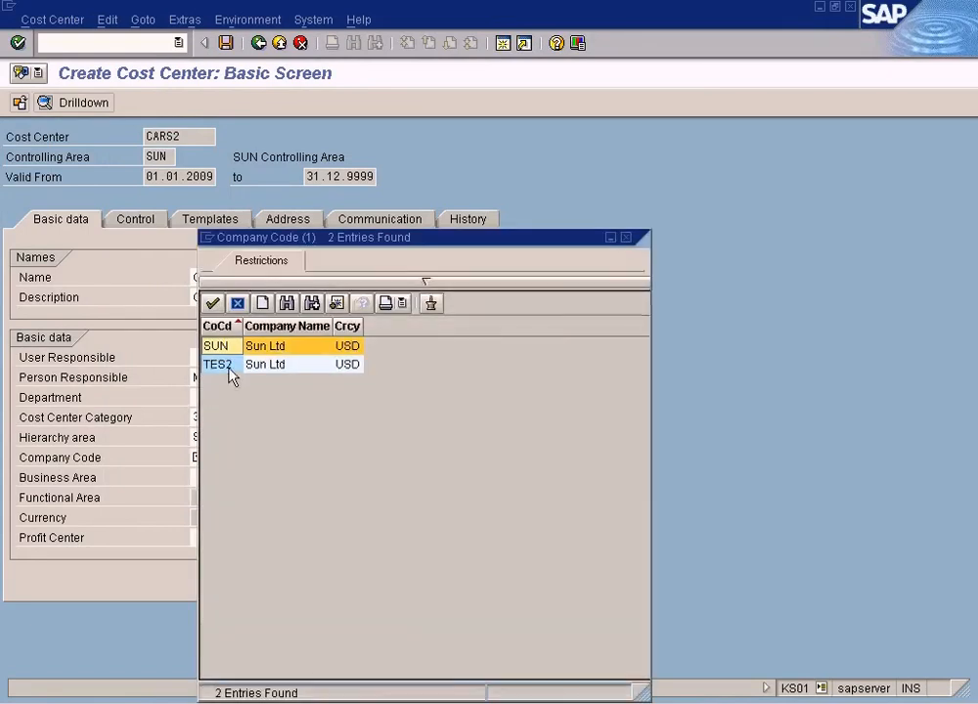
double_click(229, 367)
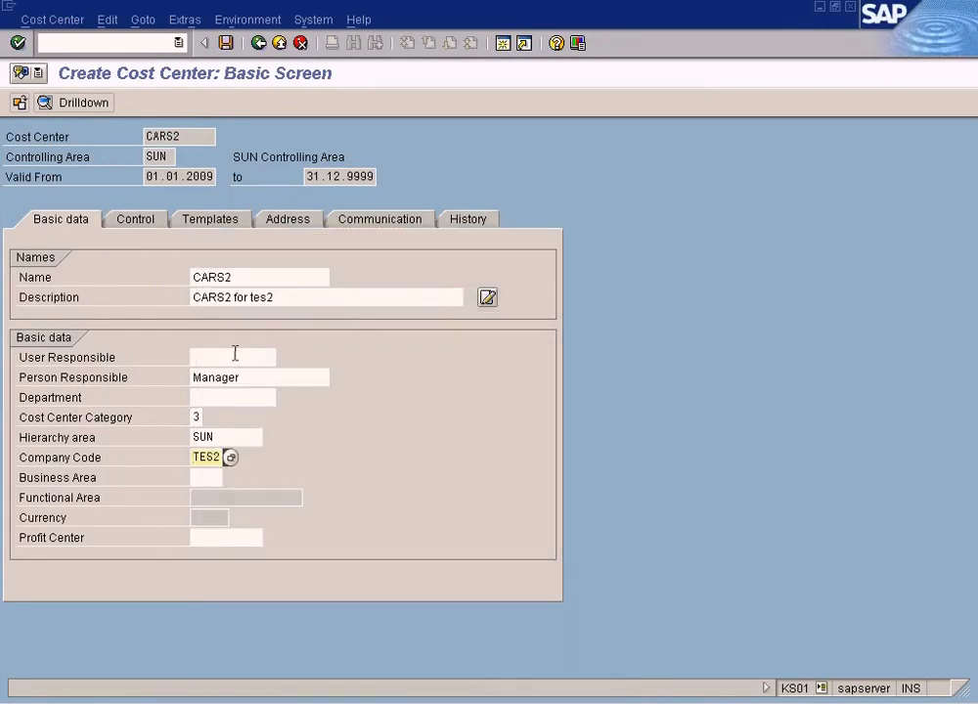
click(229, 537)
click(270, 539)
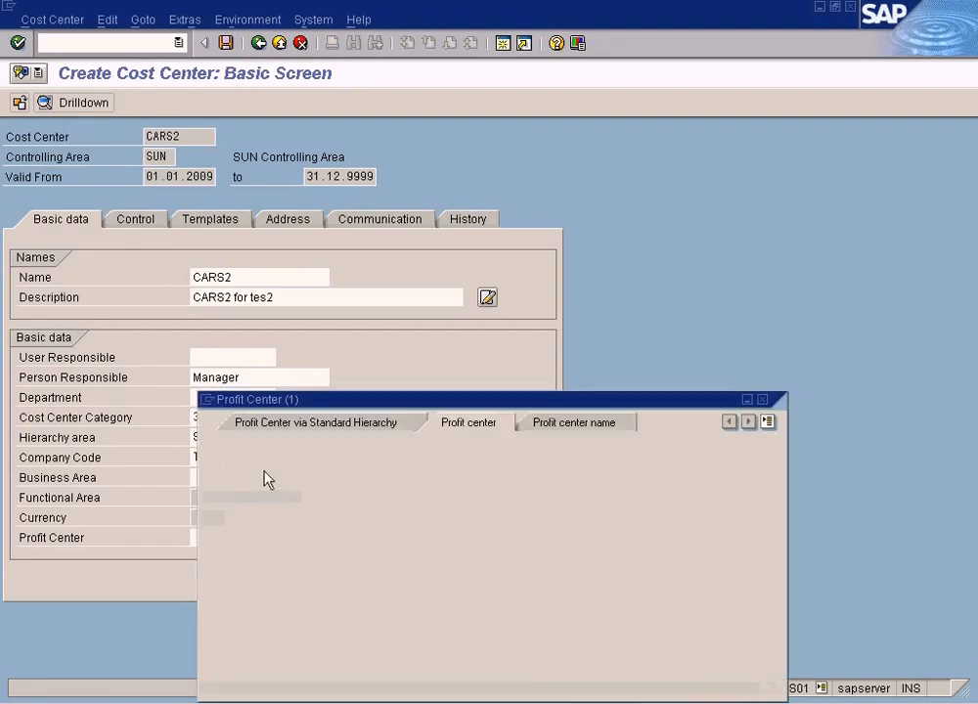
key(BackSpace)
key(BackSpace)
key(BackSpace)
key(BackSpace)
key(BackSpace)
key(BackSpace)
key(BackSpace)
key(BackSpace)
key(BackSpace)
key(BackSpace)
key(Return)
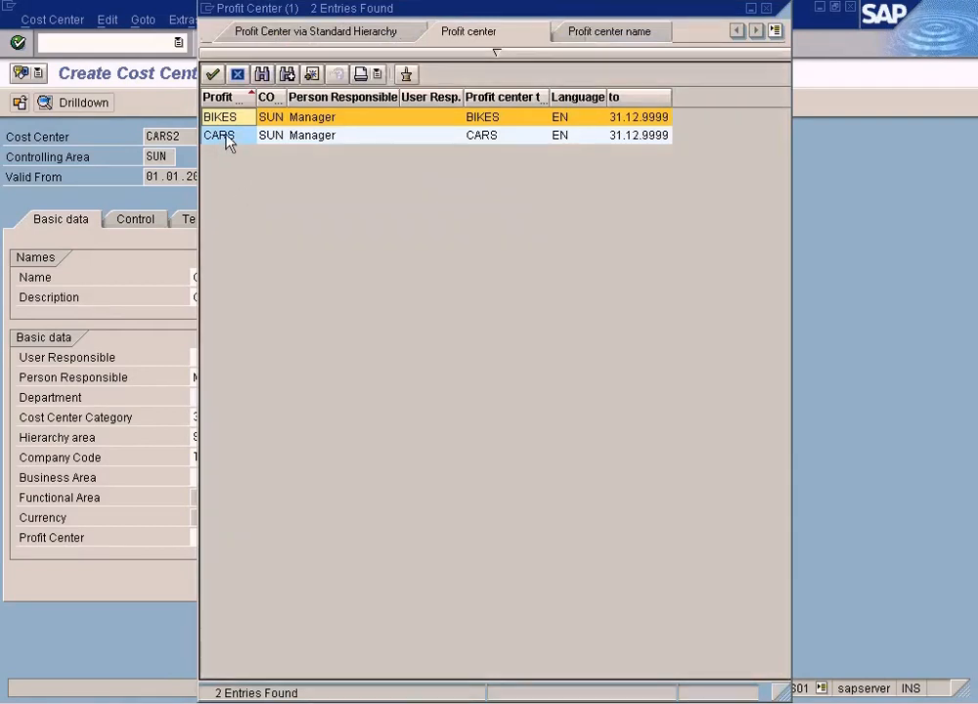
double_click(226, 137)
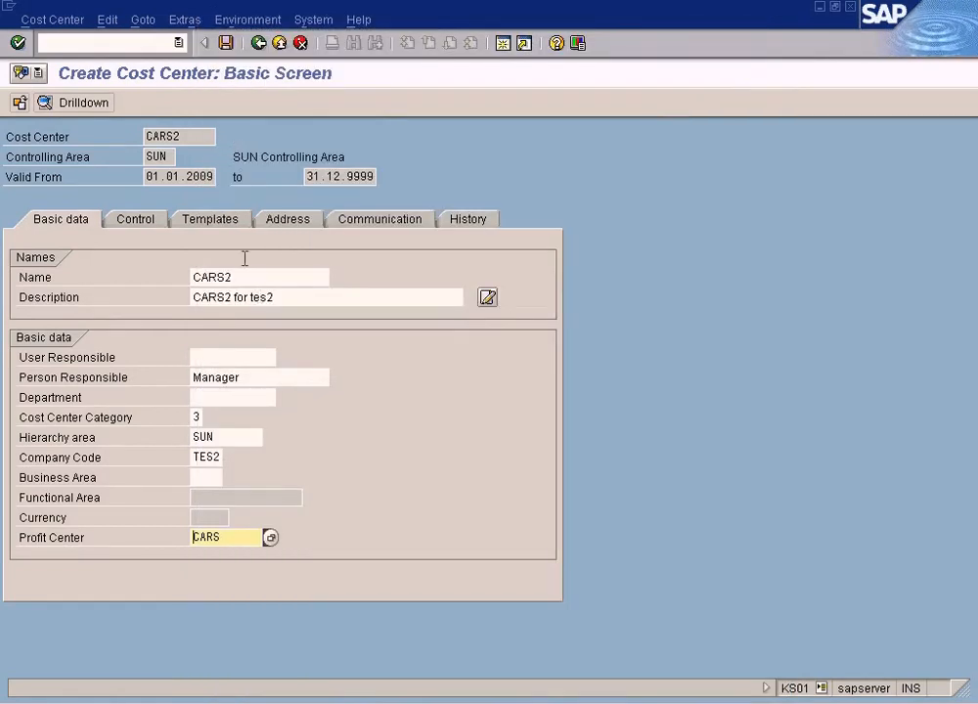
Rewrite the TES2 label on the diagram in blue as Cost Center Cars2 For TES2.
click(181, 136)
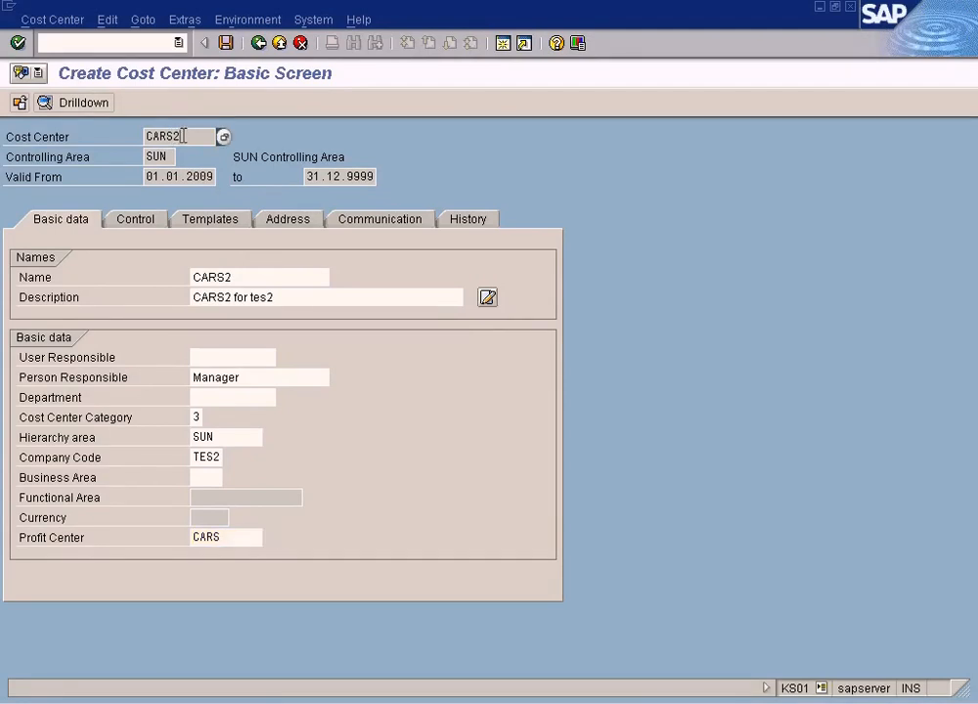
click(202, 459)
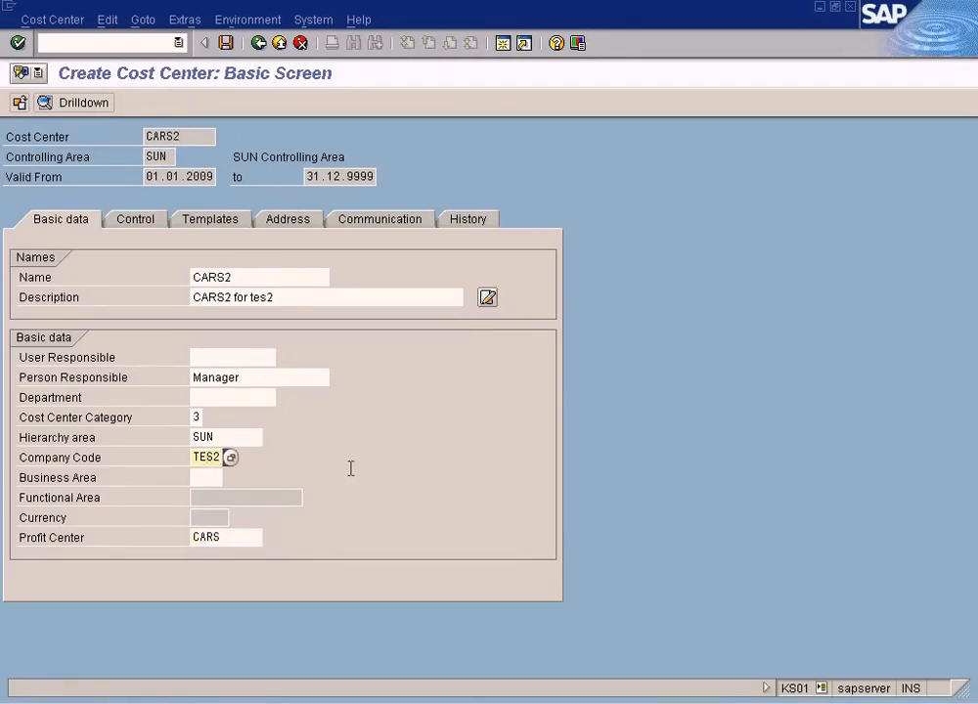
key(alt+Tab)
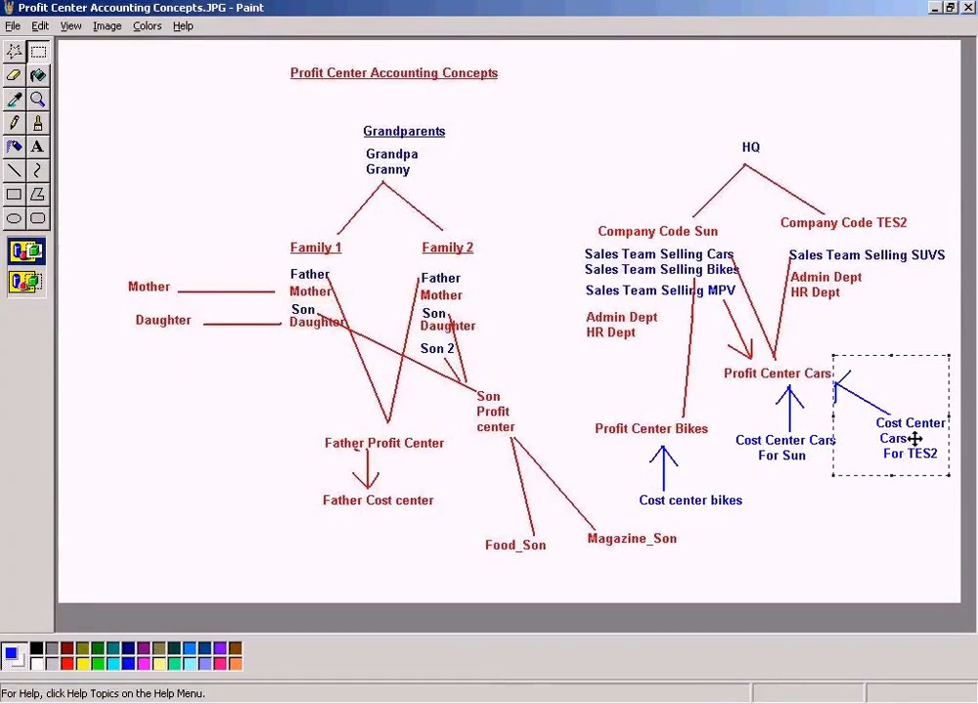
click(563, 366)
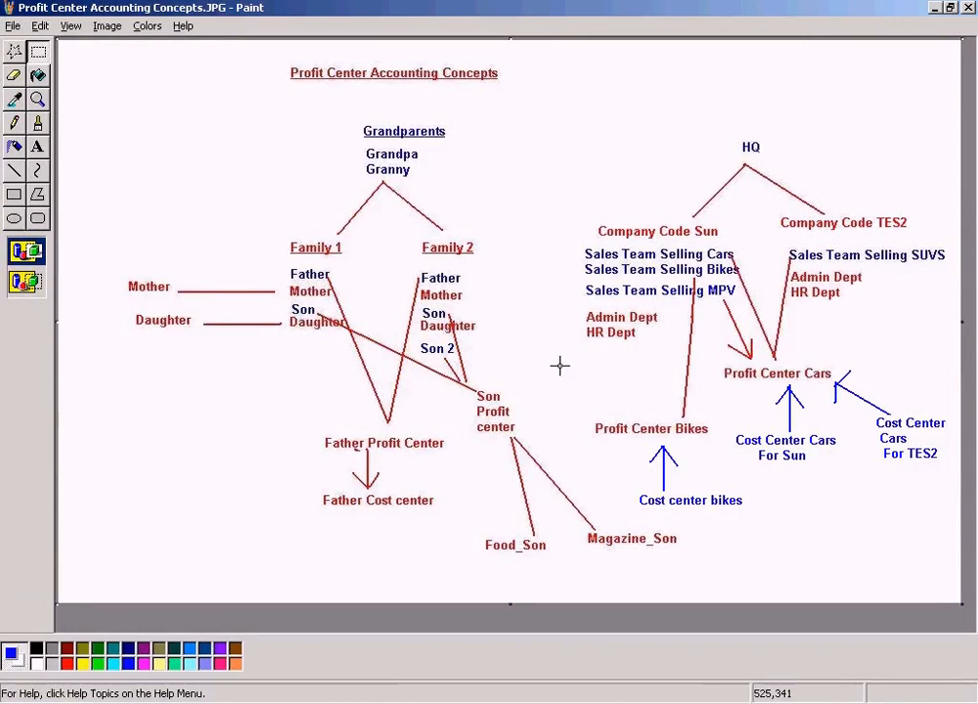
click(37, 147)
drag(882, 432, 927, 441)
text(Cars2)
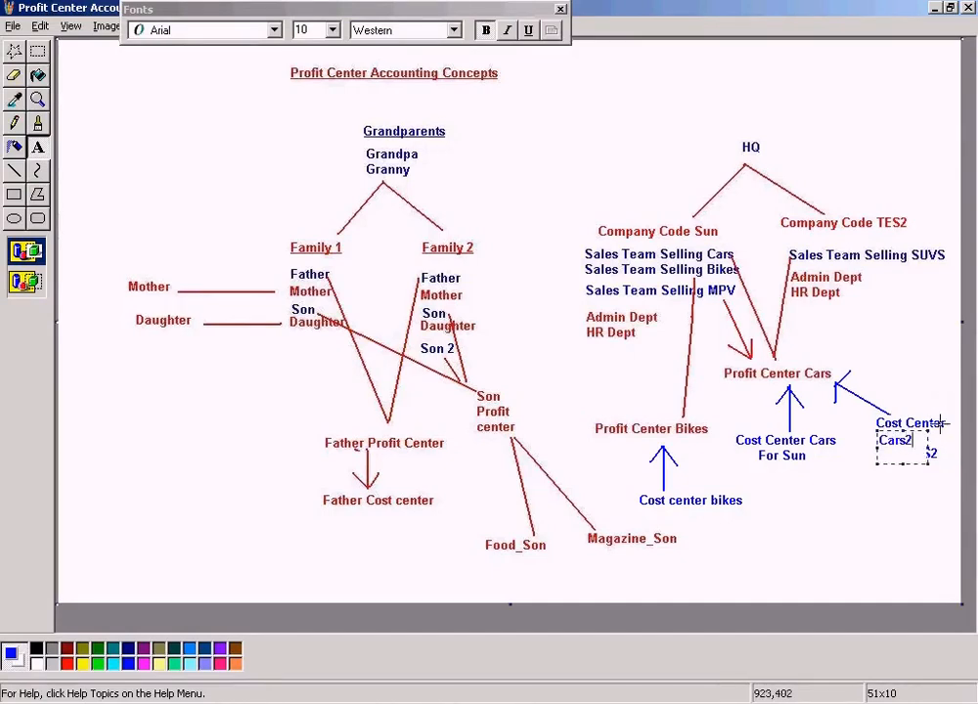
drag(927, 447, 942, 447)
click(906, 498)
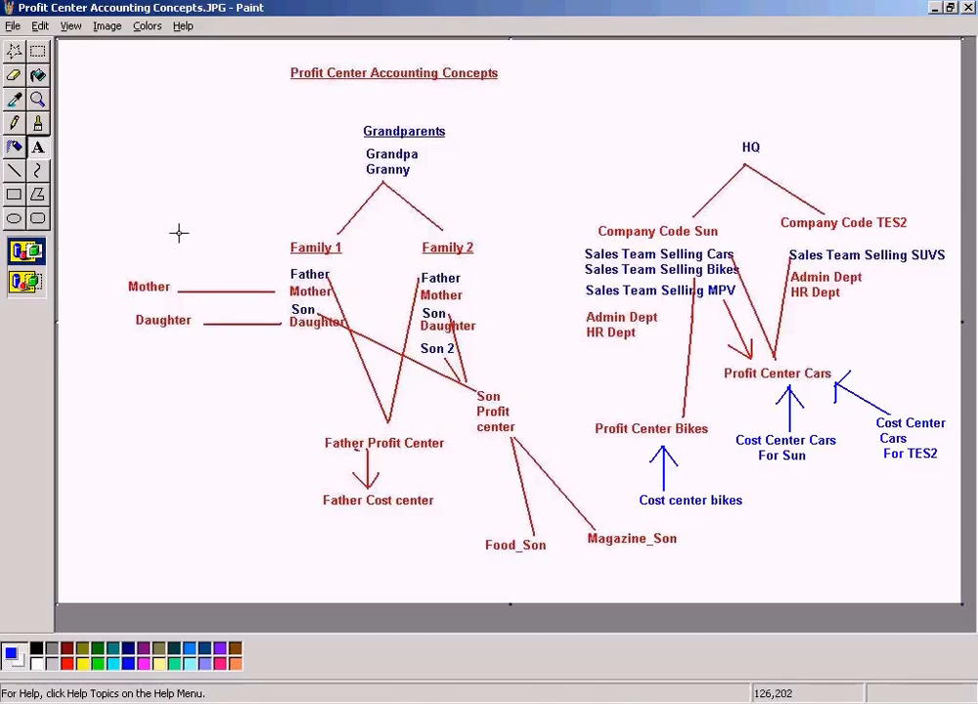
drag(874, 432, 942, 465)
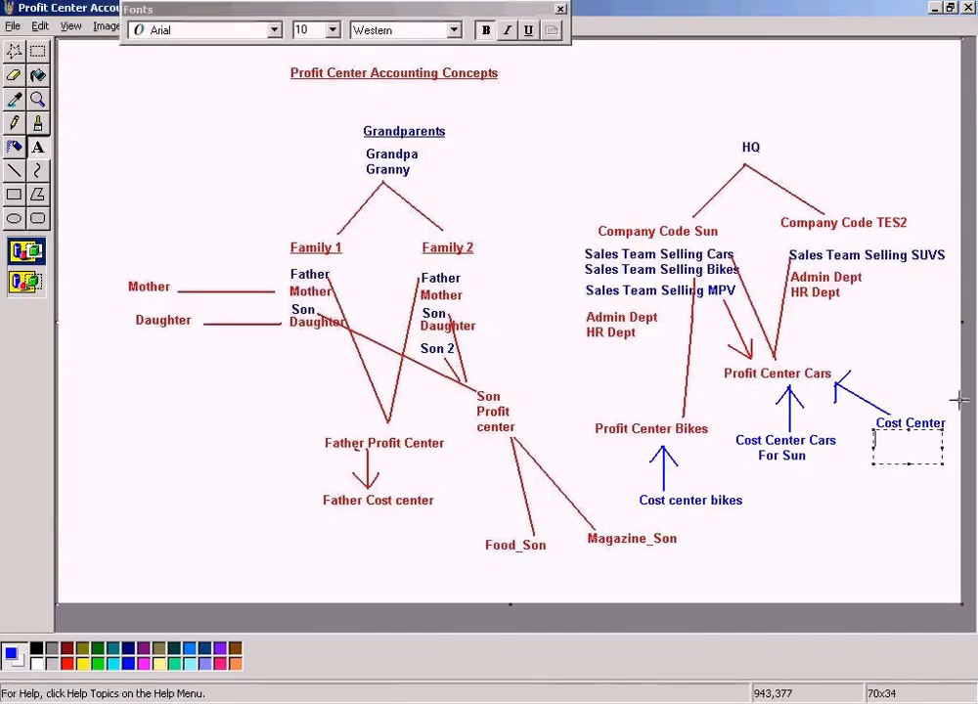
text(Cars2 For)
key(Return)
text(Te)
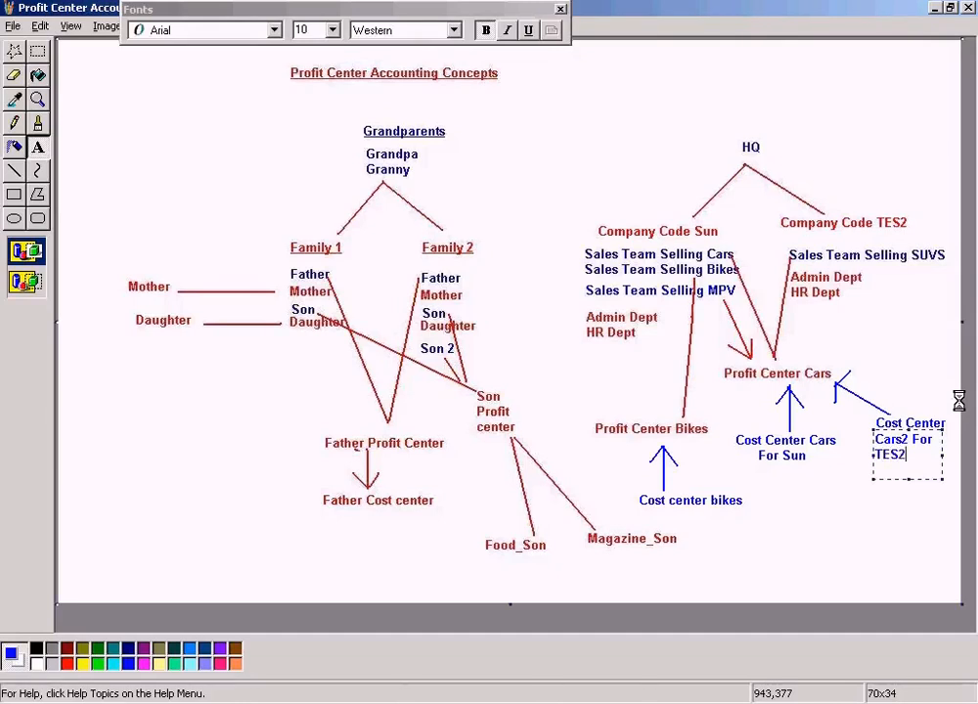
click(892, 519)
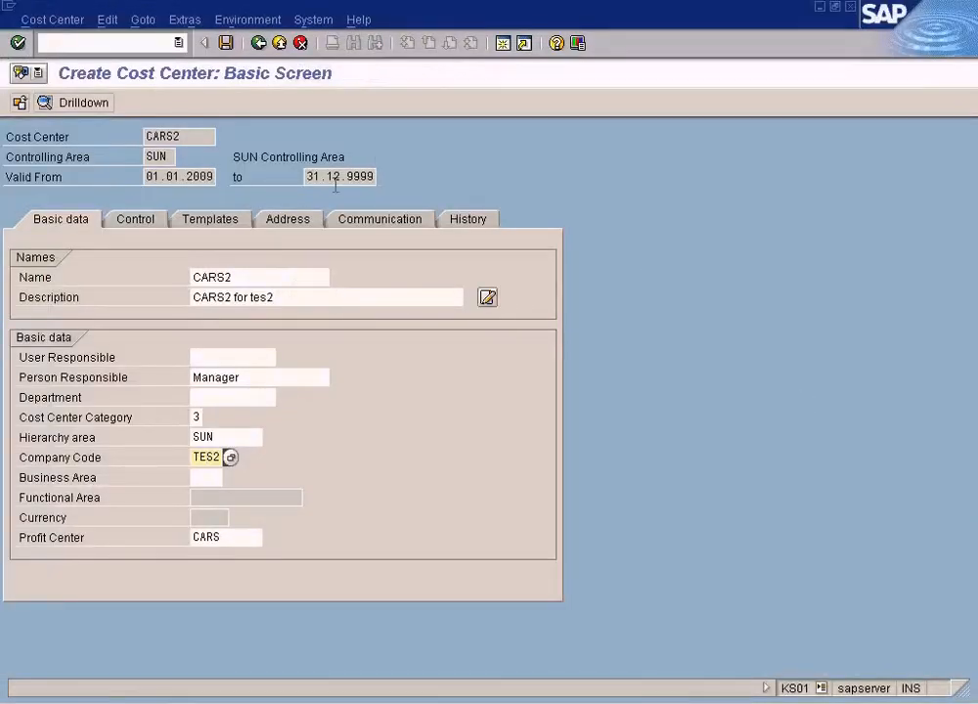
Set the business area to 0001 and save the CARS2 cost center.
key(Return)
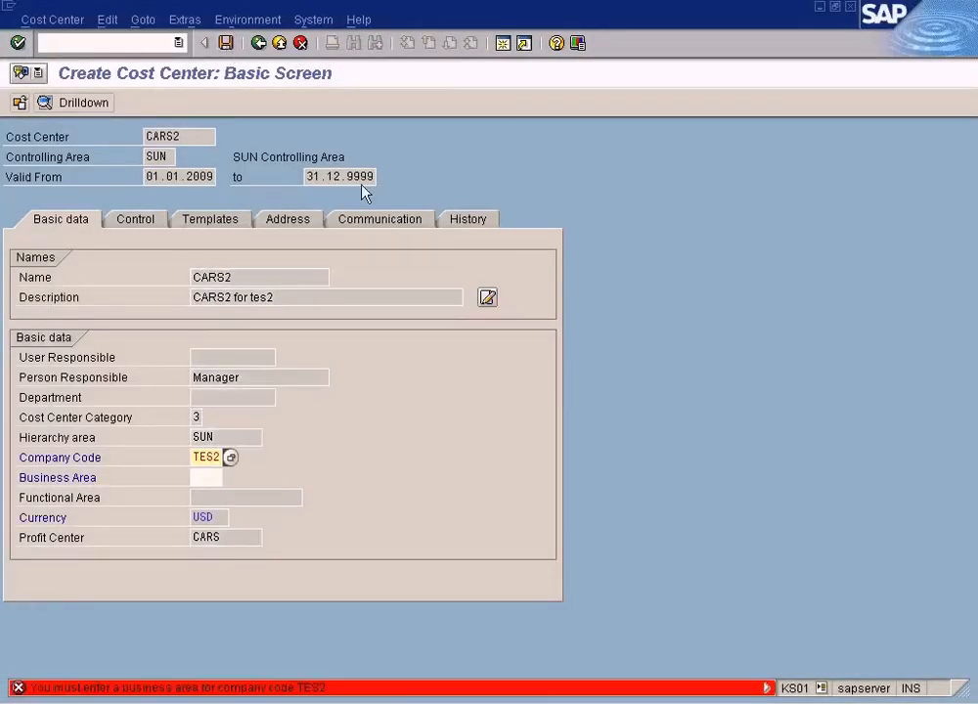
click(210, 478)
click(230, 478)
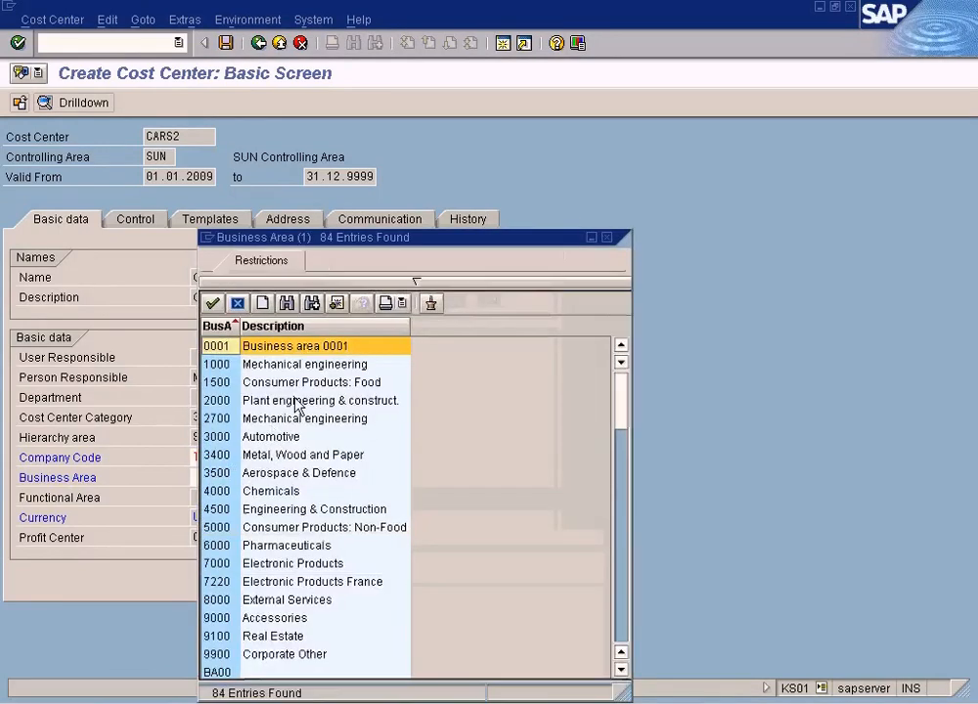
double_click(312, 348)
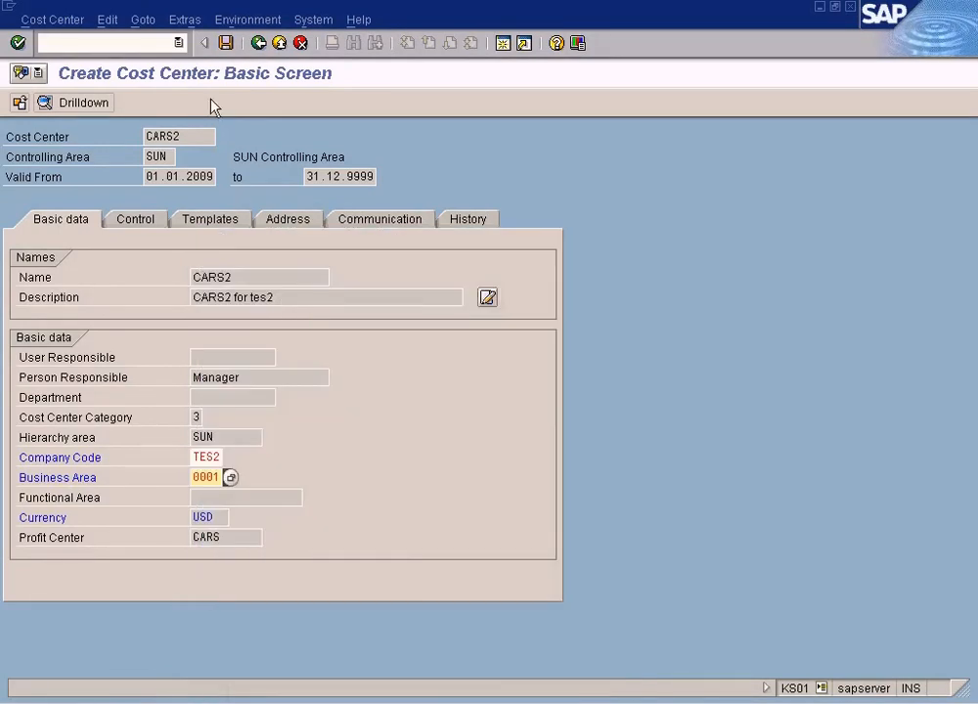
click(226, 44)
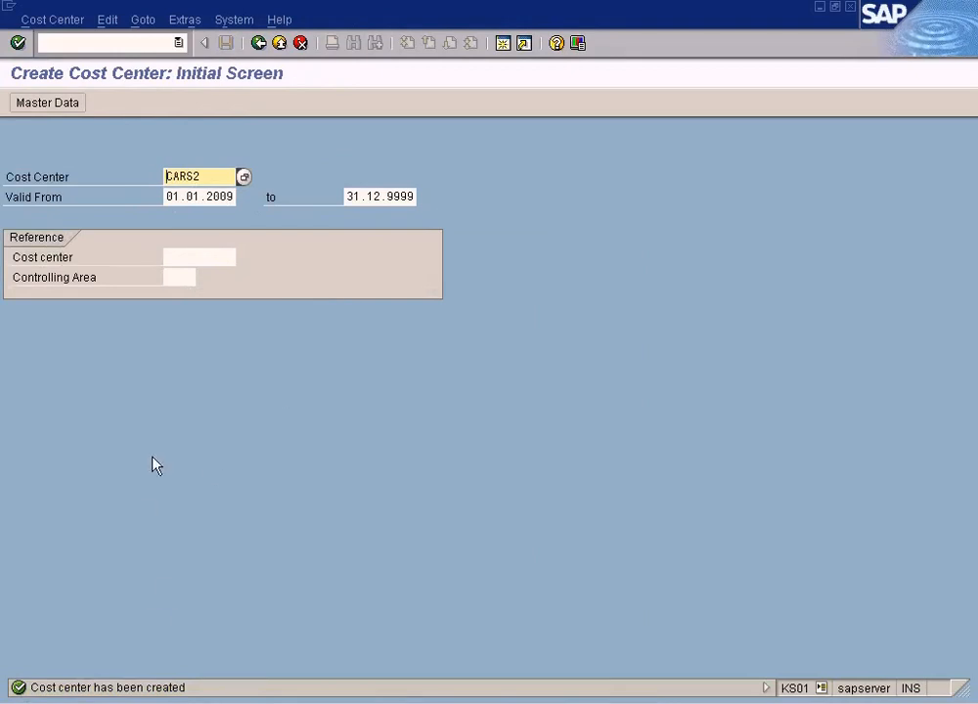
Examine the Profit Center Cars label and its linked cost centers on the diagram.
click(211, 196)
click(212, 177)
key(alt+Tab)
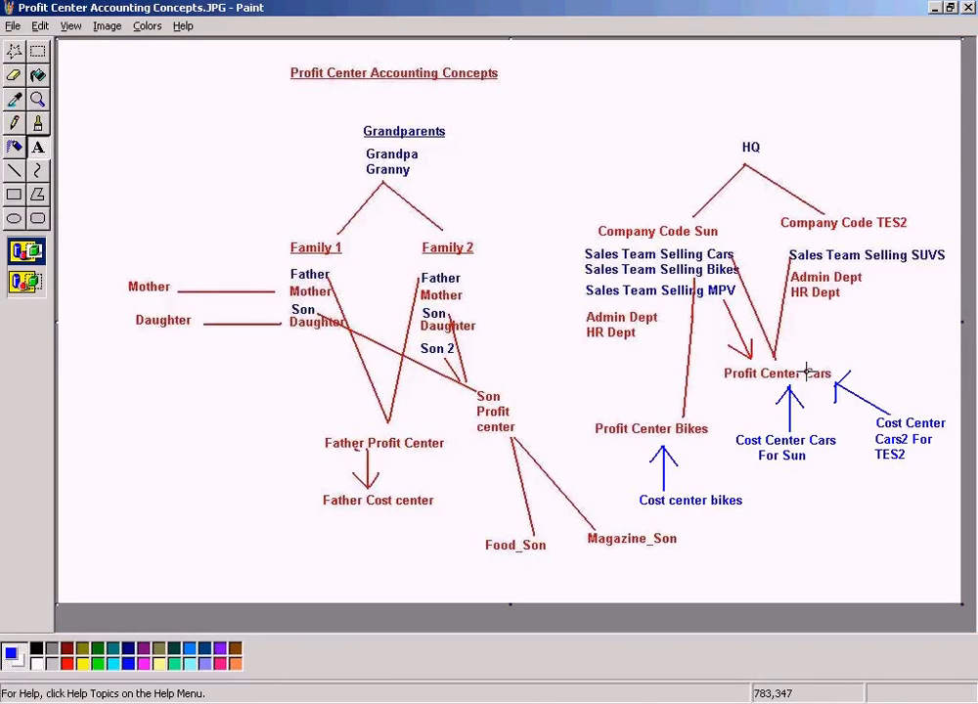
drag(722, 355, 838, 393)
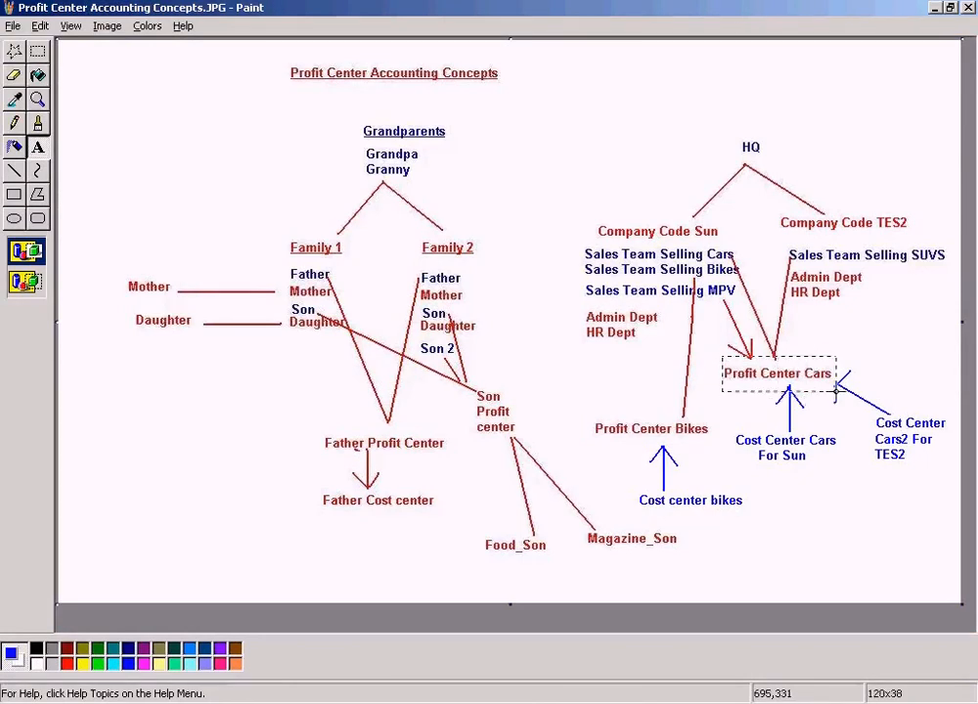
click(909, 310)
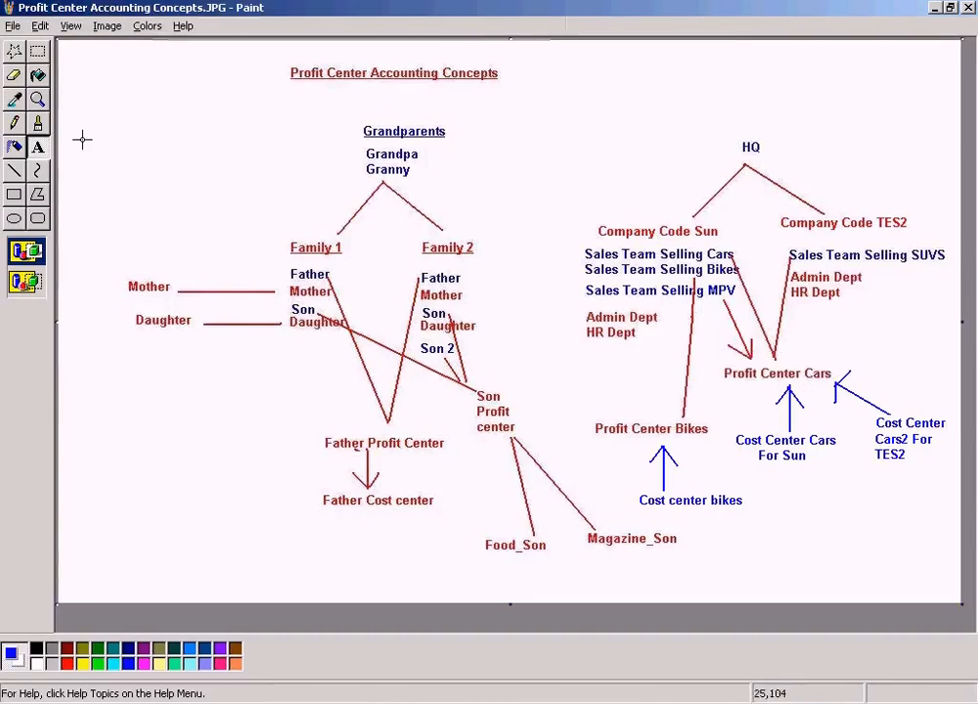
drag(710, 353, 863, 393)
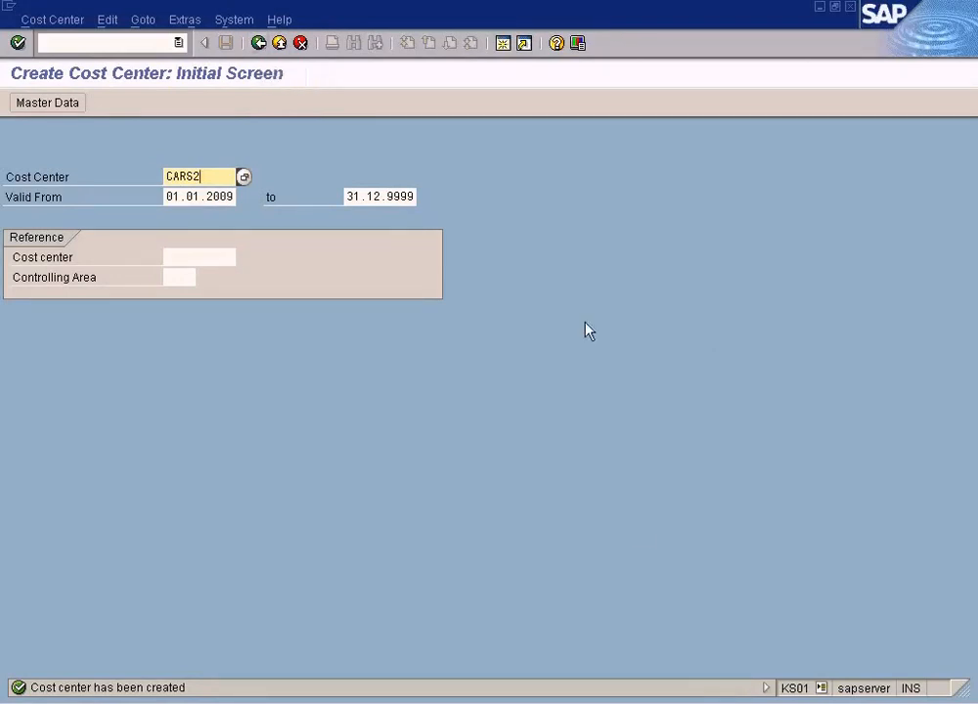
click(500, 702)
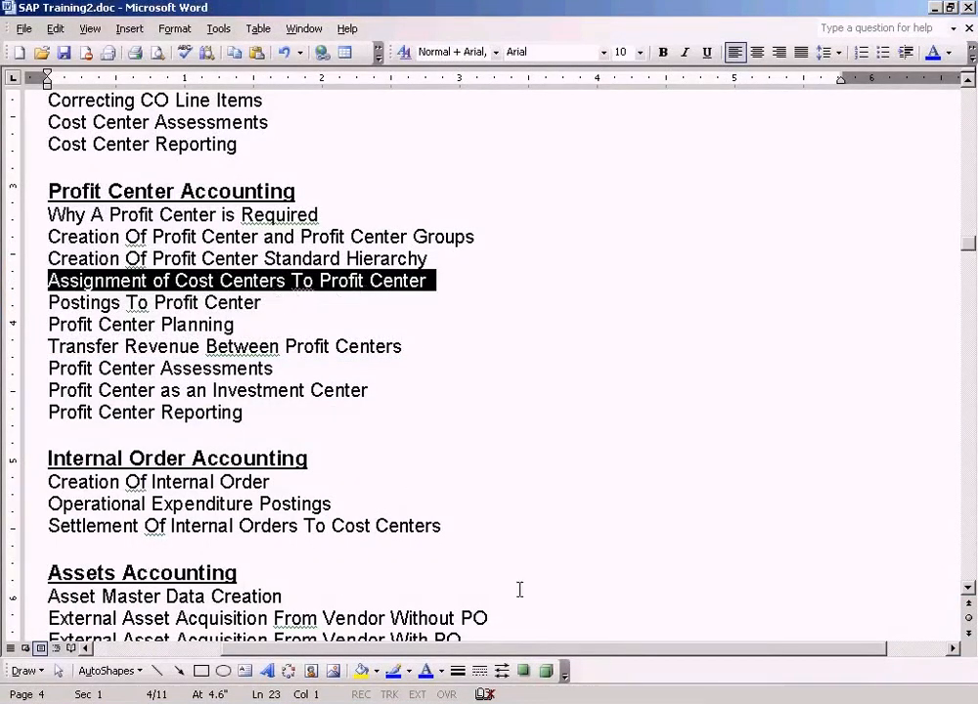
click(665, 702)
click(786, 539)
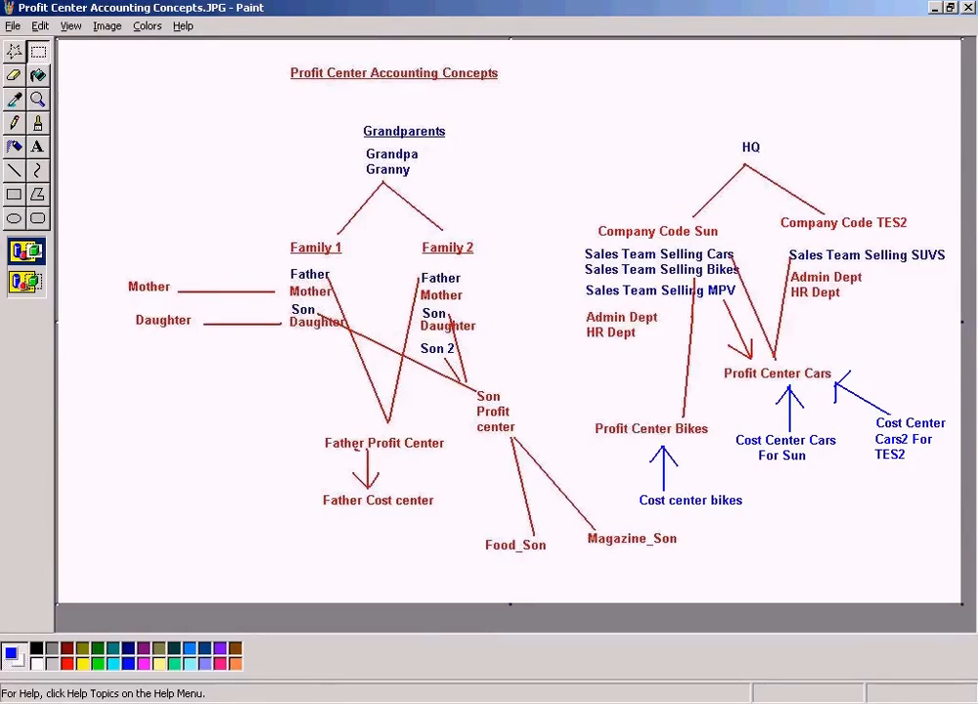
click(339, 677)
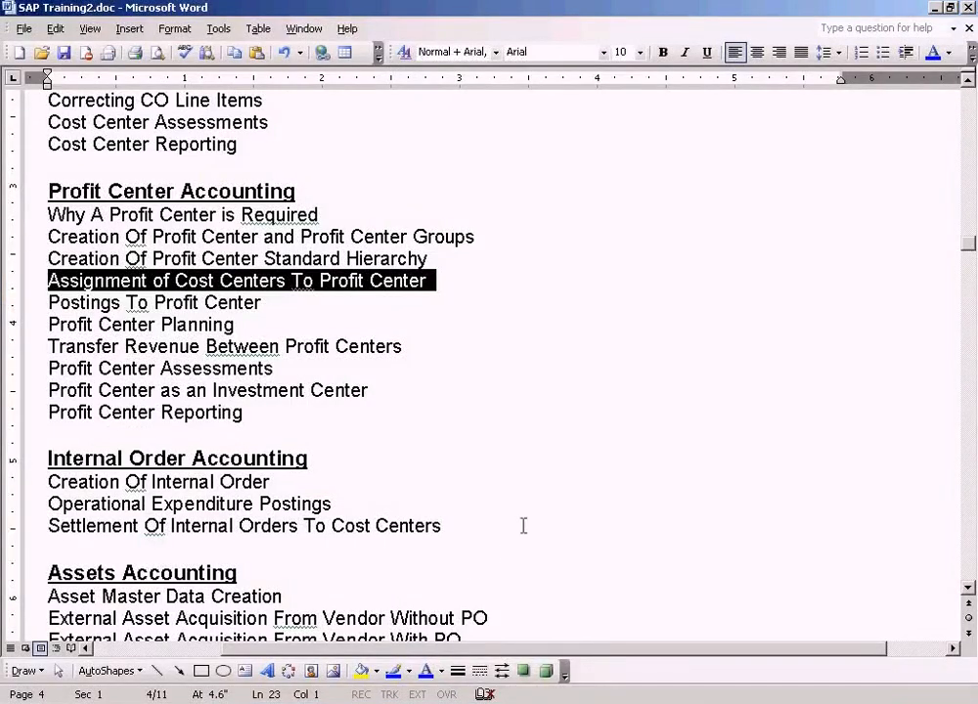
click(812, 703)
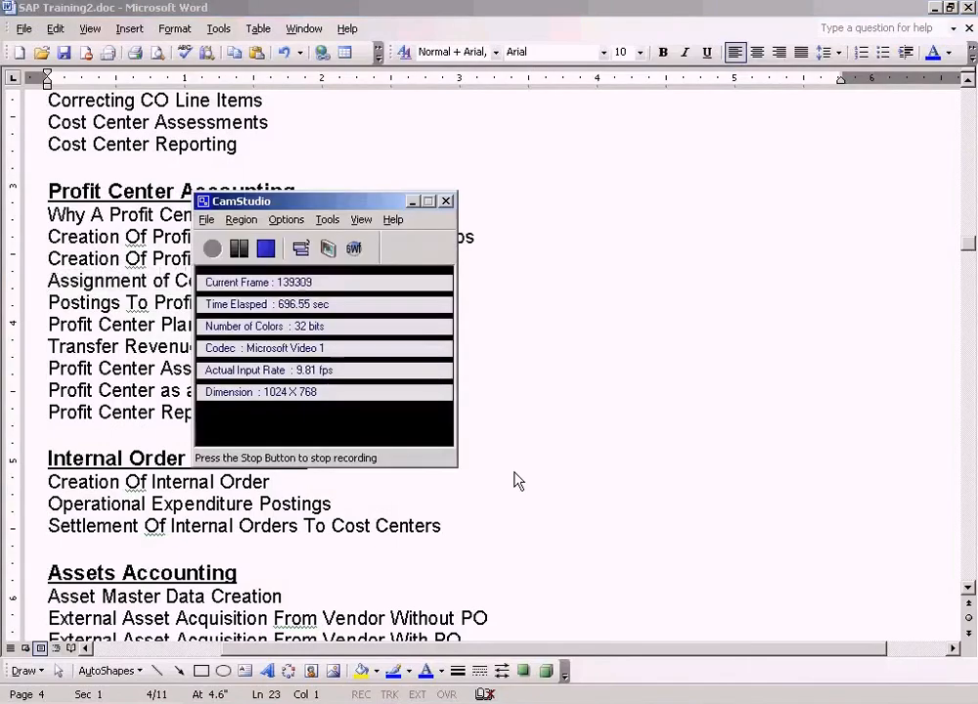
click(265, 249)
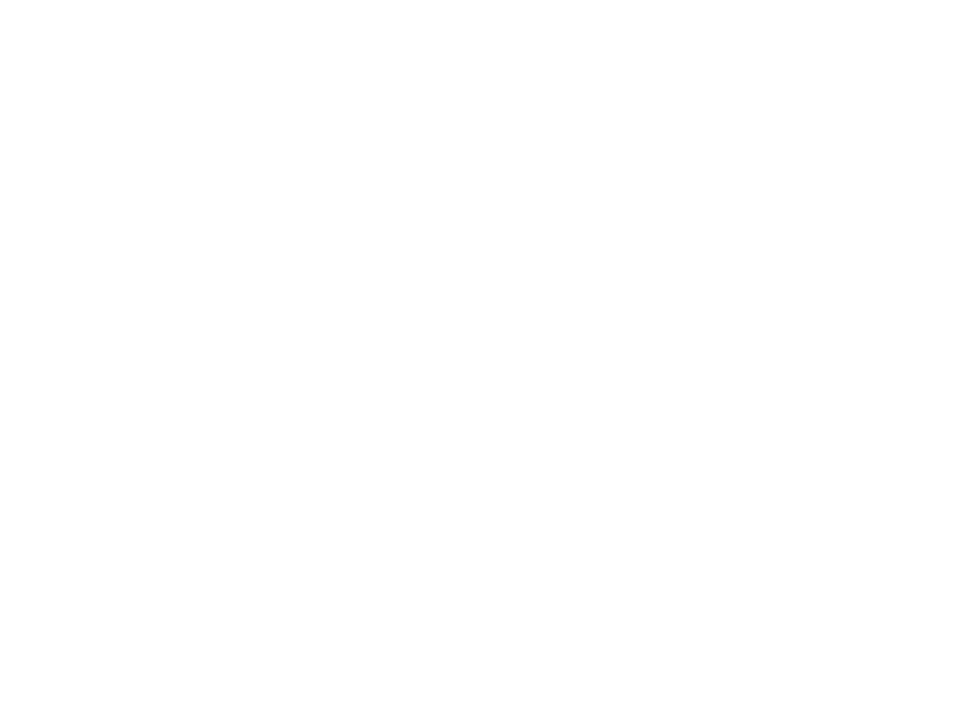